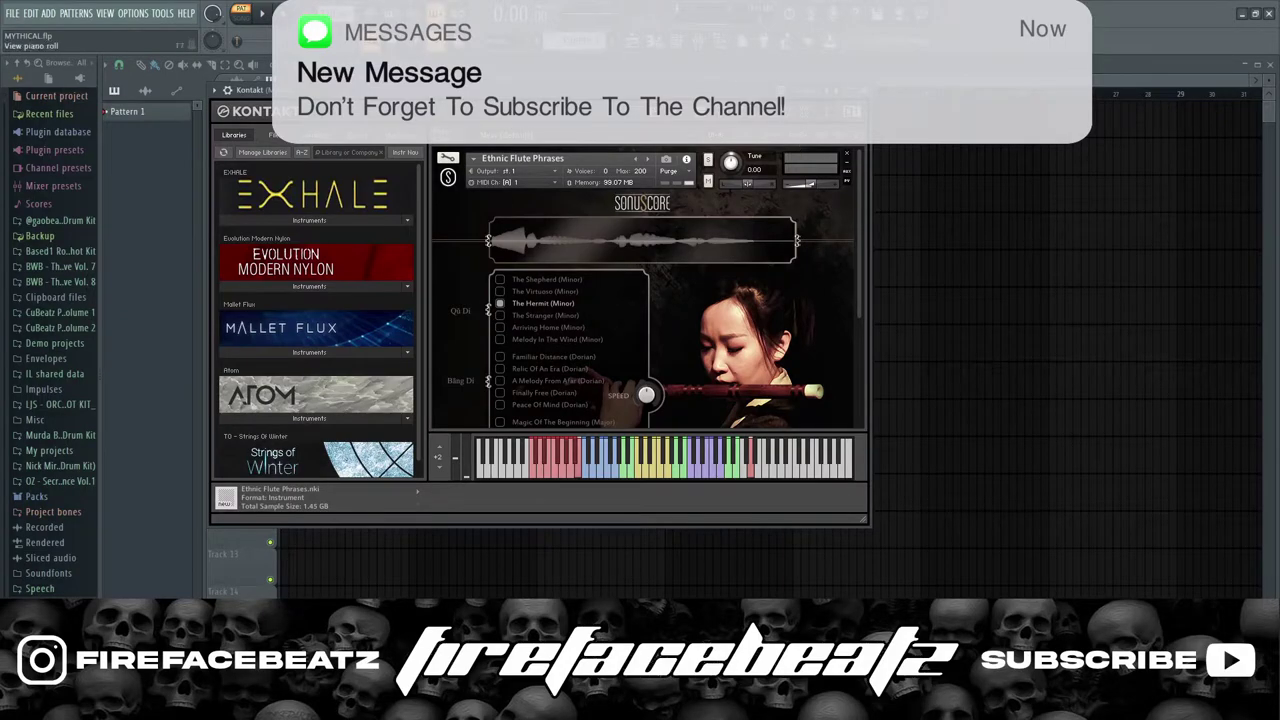
# Draw a four-bar G4 note from bar 1 in the Kontakt flute channel's piano roll and play it back.
pyautogui.click(653, 40)
pyautogui.click(158, 253)
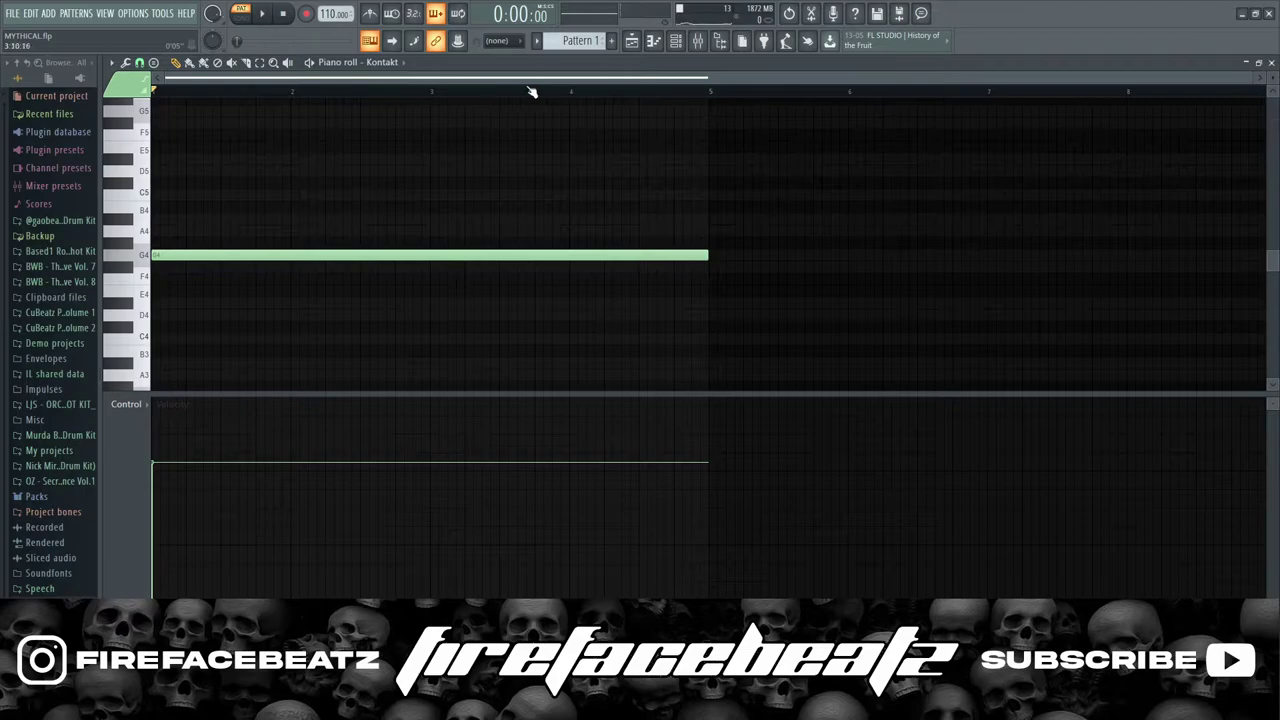
pyautogui.press('space')
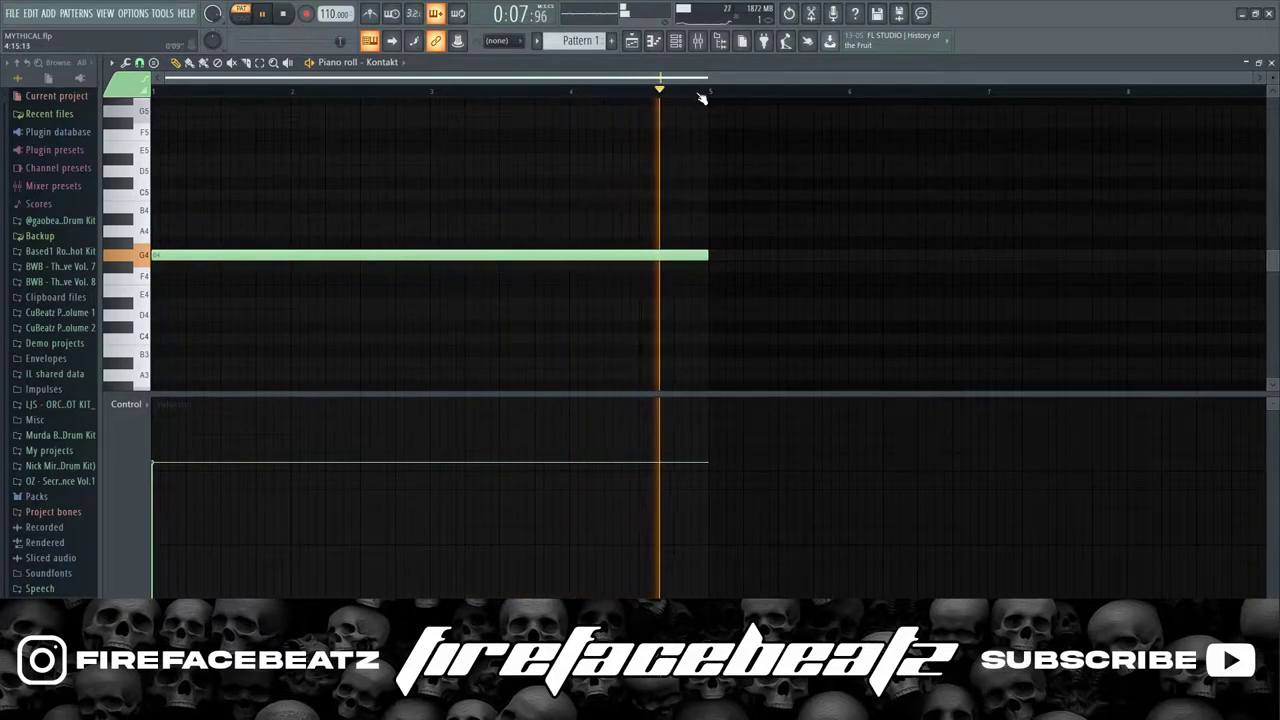
# Switch the piano roll to the Kontakt #2 channel and open its instrument for a look.
pyautogui.click(384, 62)
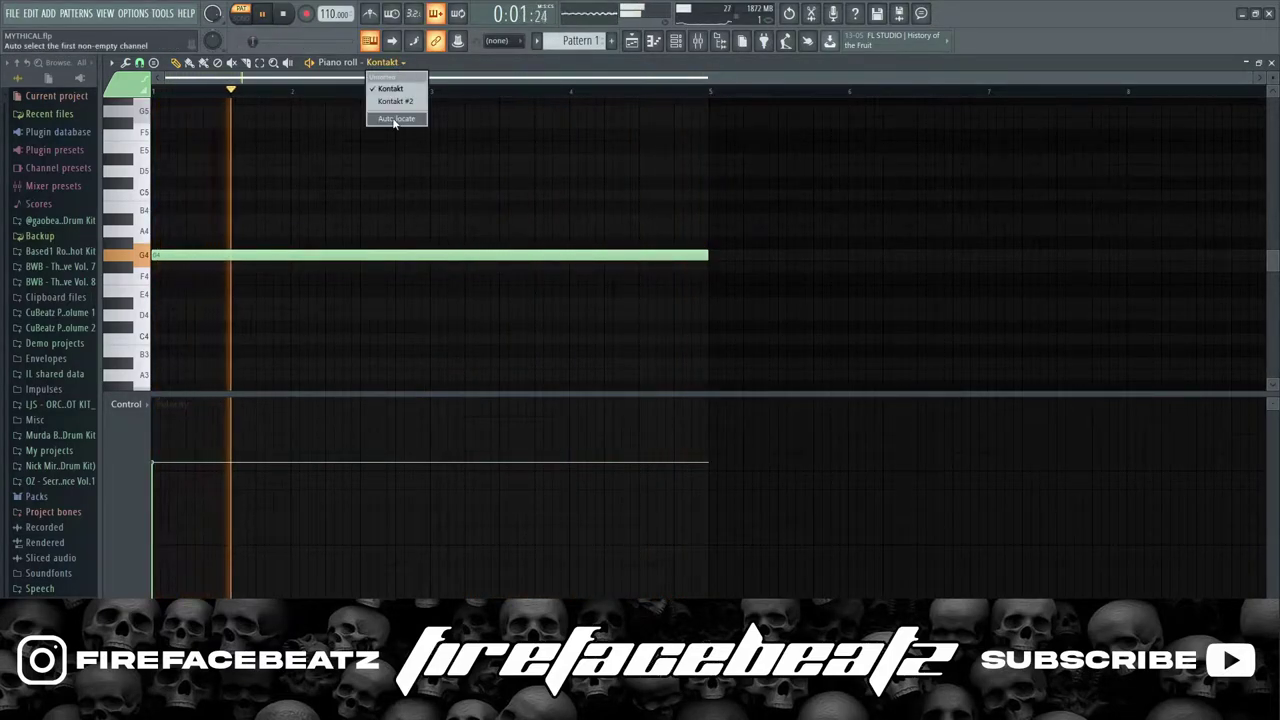
pyautogui.click(397, 101)
pyautogui.press('F6')
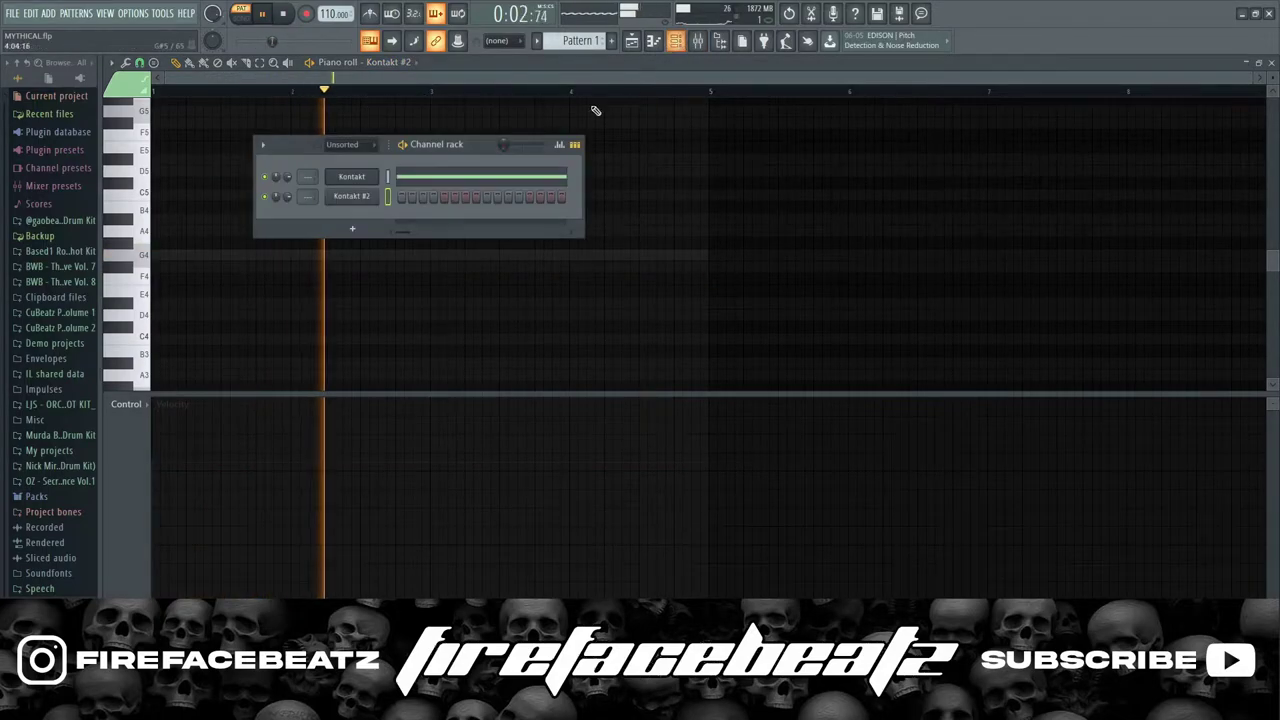
pyautogui.click(362, 200)
pyautogui.click(818, 177)
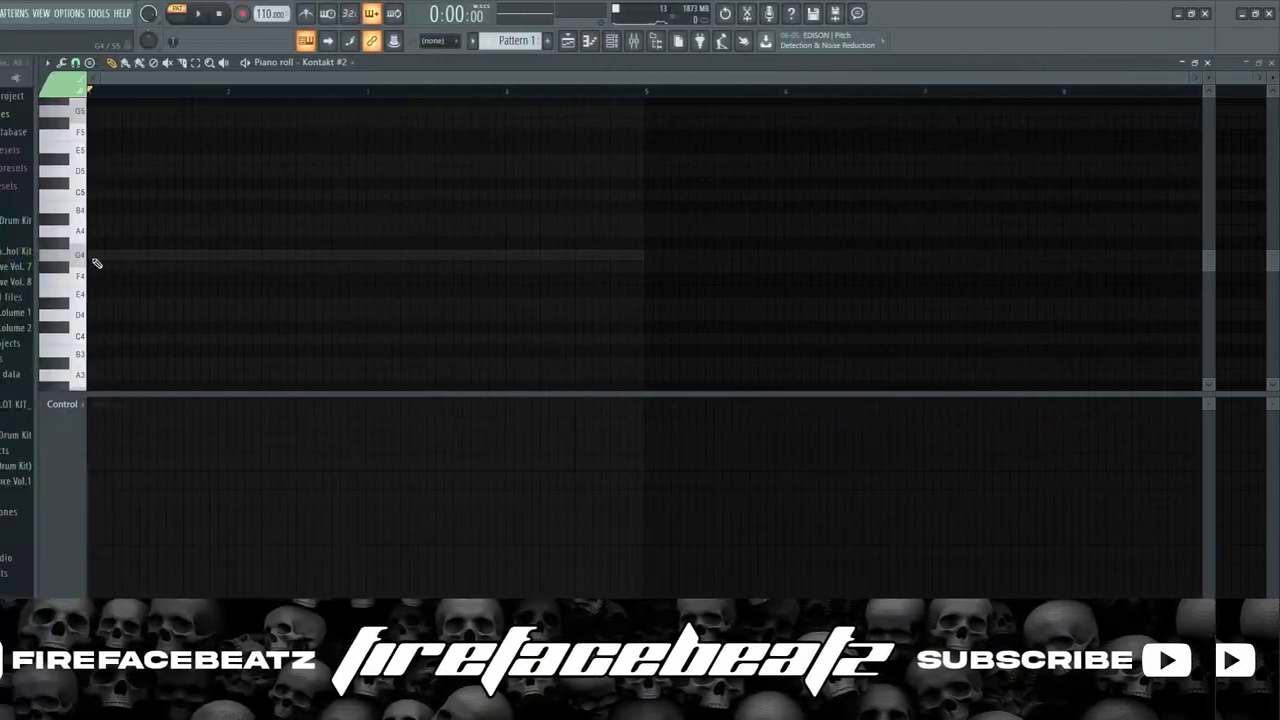
# Start the Kontakt #2 melody with four-step G5 and A5 notes back to back at the beginning of bar 1.
pyautogui.moveTo(196, 259); pyautogui.dragTo(194, 274)
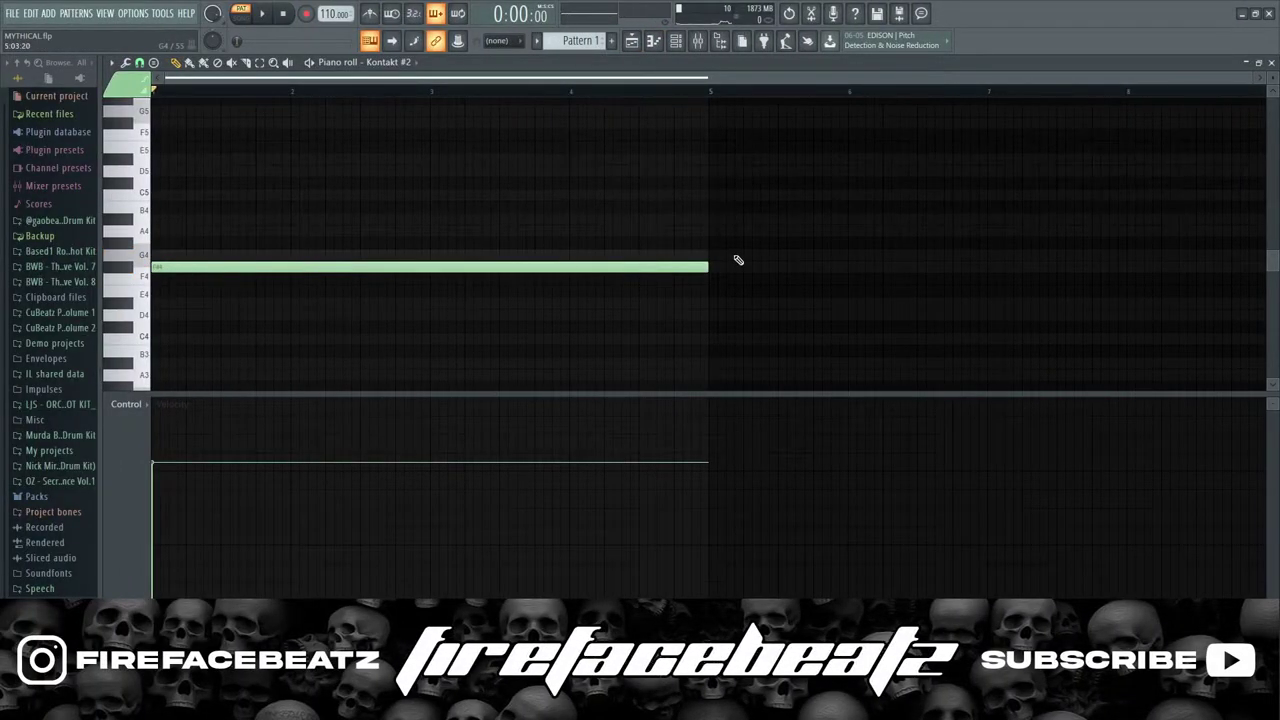
pyautogui.moveTo(608, 267); pyautogui.dragTo(594, 160)
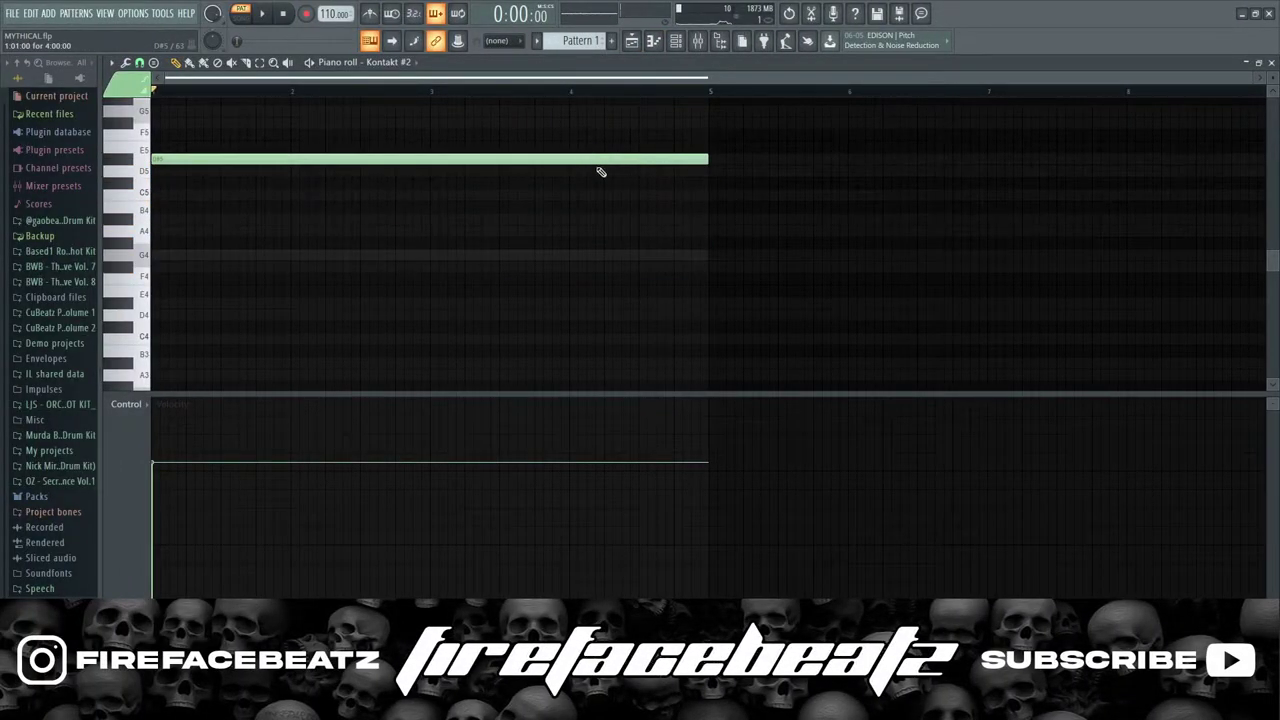
pyautogui.scroll(3, 594, 160)
pyautogui.moveTo(494, 268); pyautogui.dragTo(485, 218)
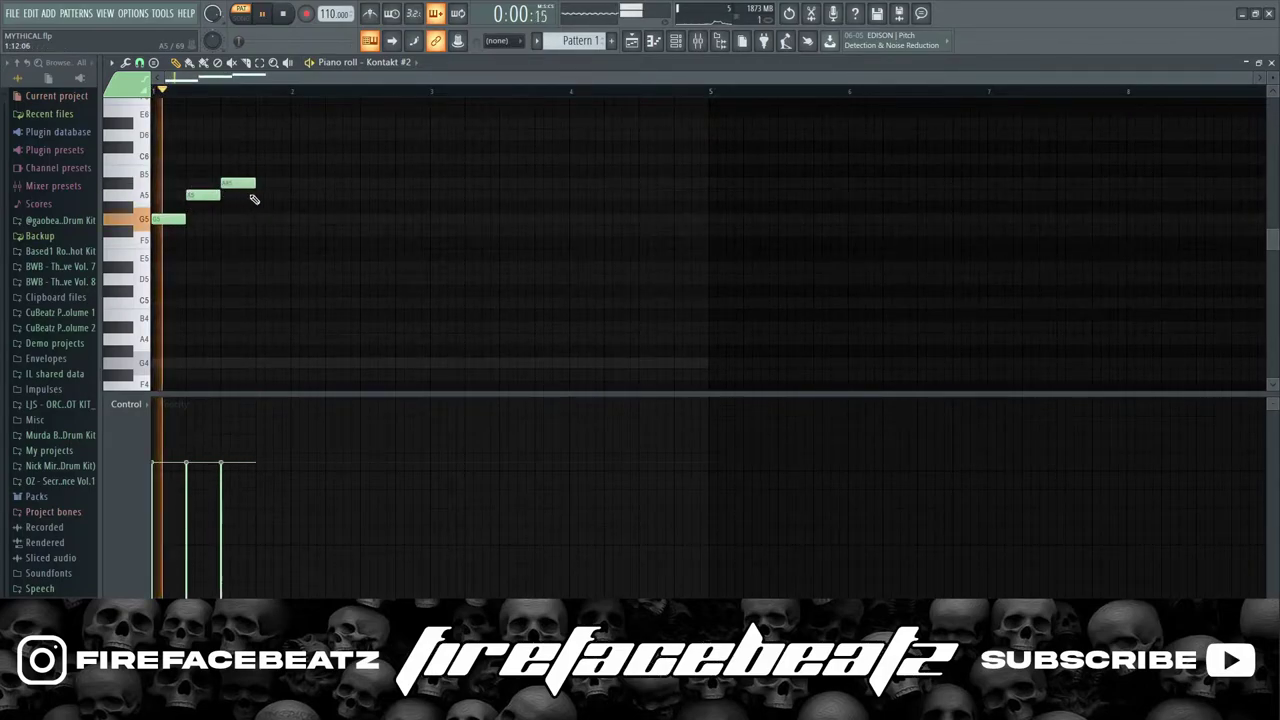
pyautogui.press('space')
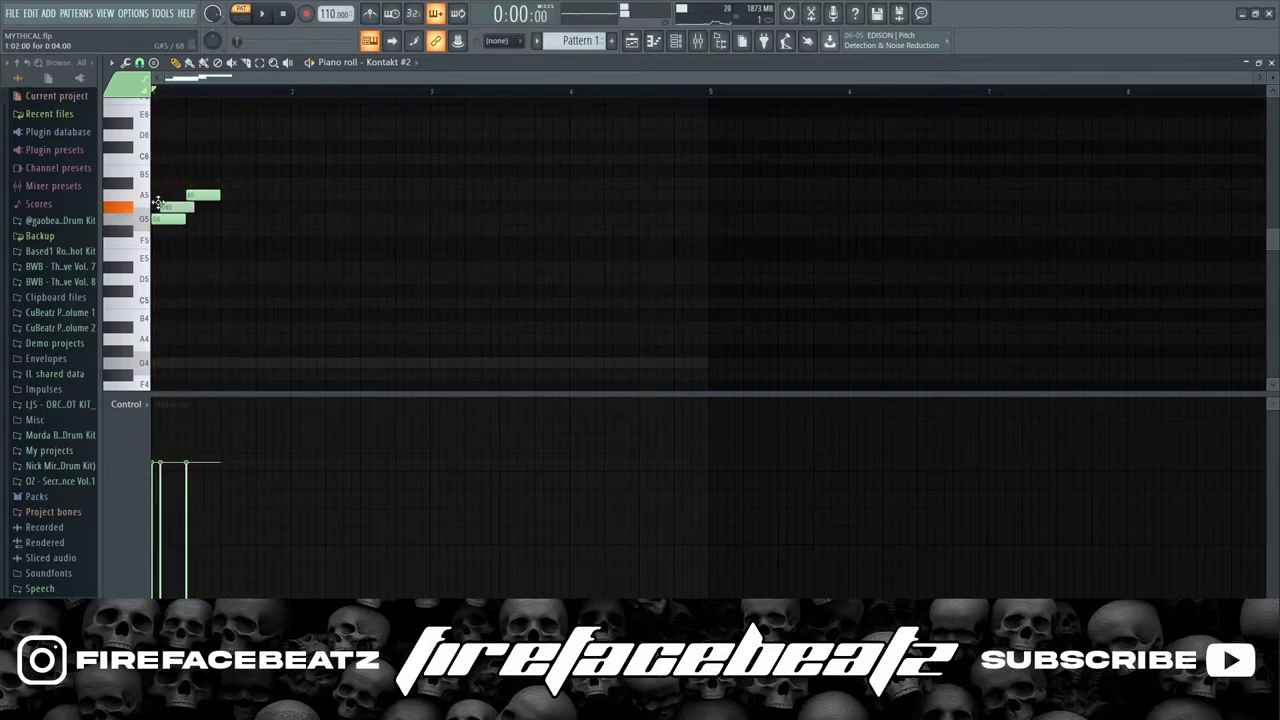
pyautogui.moveTo(153, 194); pyautogui.dragTo(186, 194)
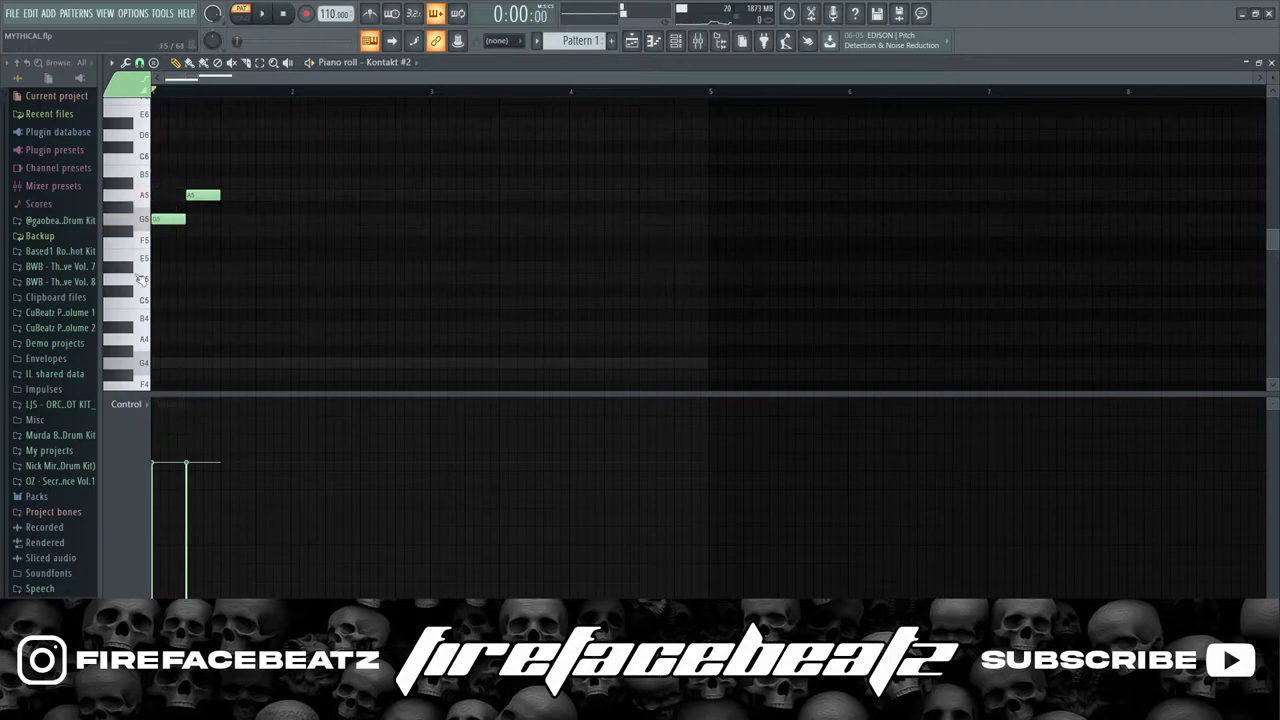
# Add a four-step D5 note below the G5, starting at 1:03:00, checking its timing with playback.
pyautogui.press('space')
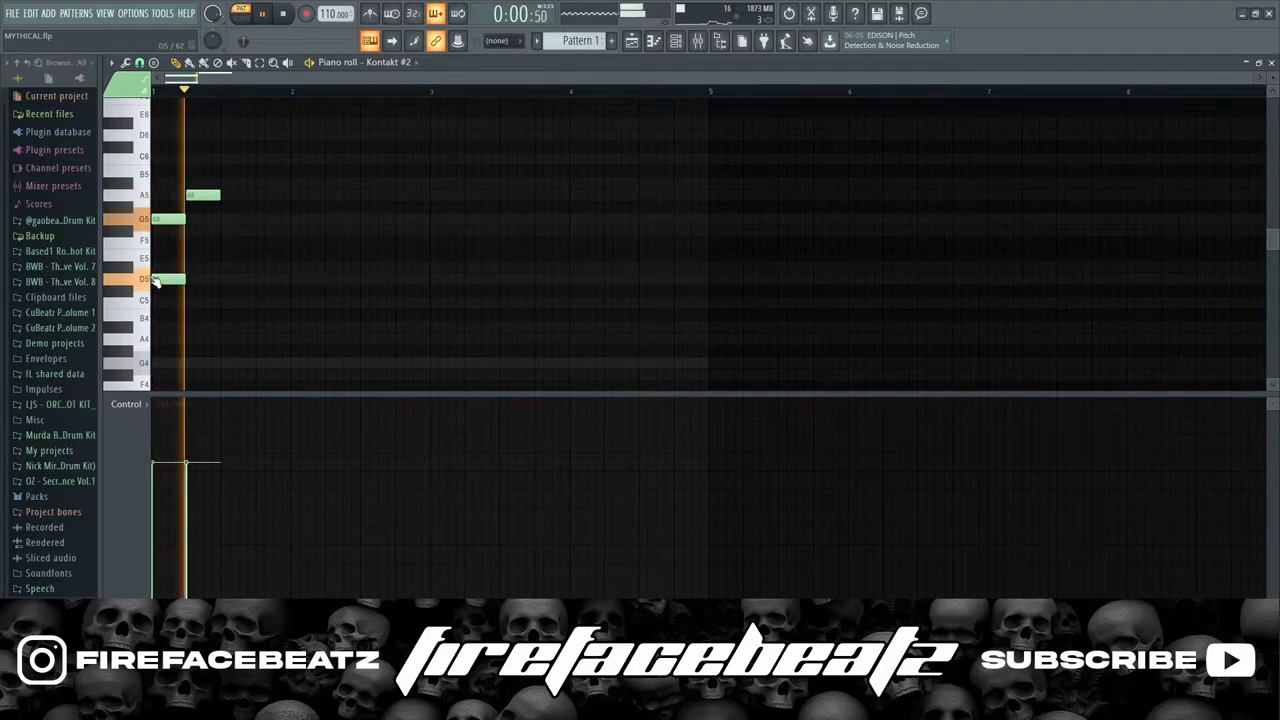
pyautogui.press('space')
pyautogui.scroll(3, 180, 94)
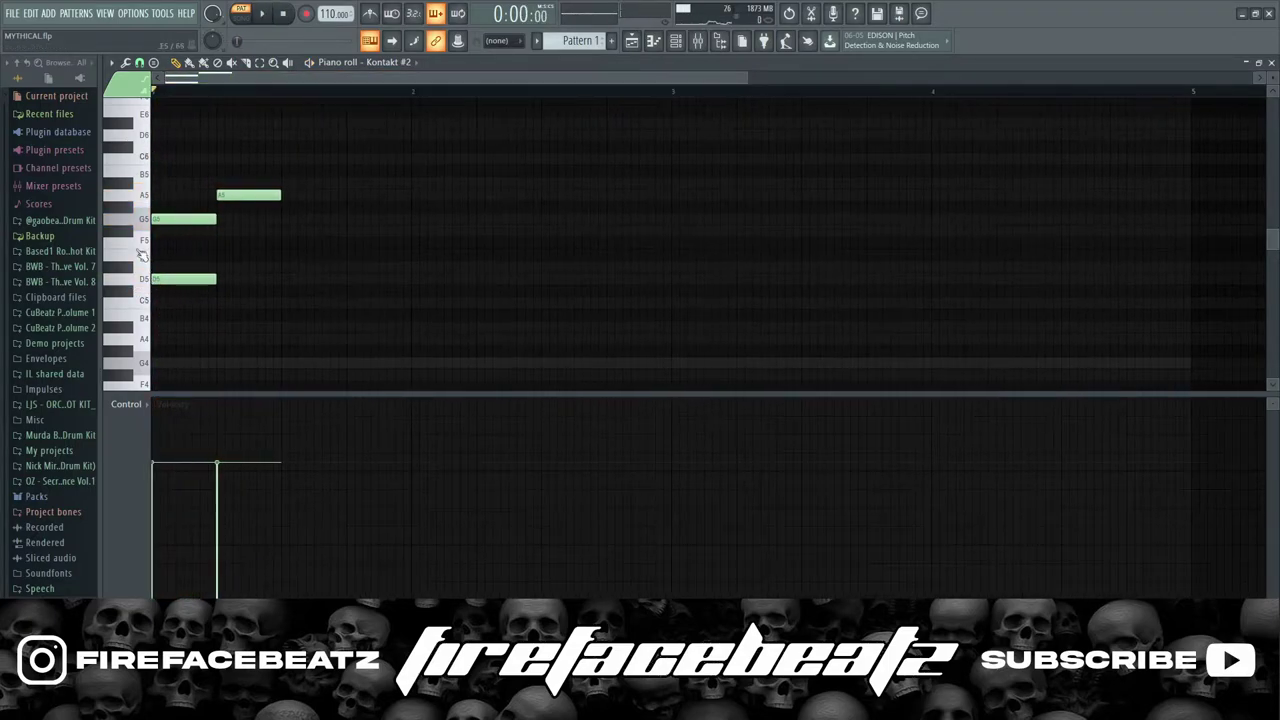
pyautogui.press('space')
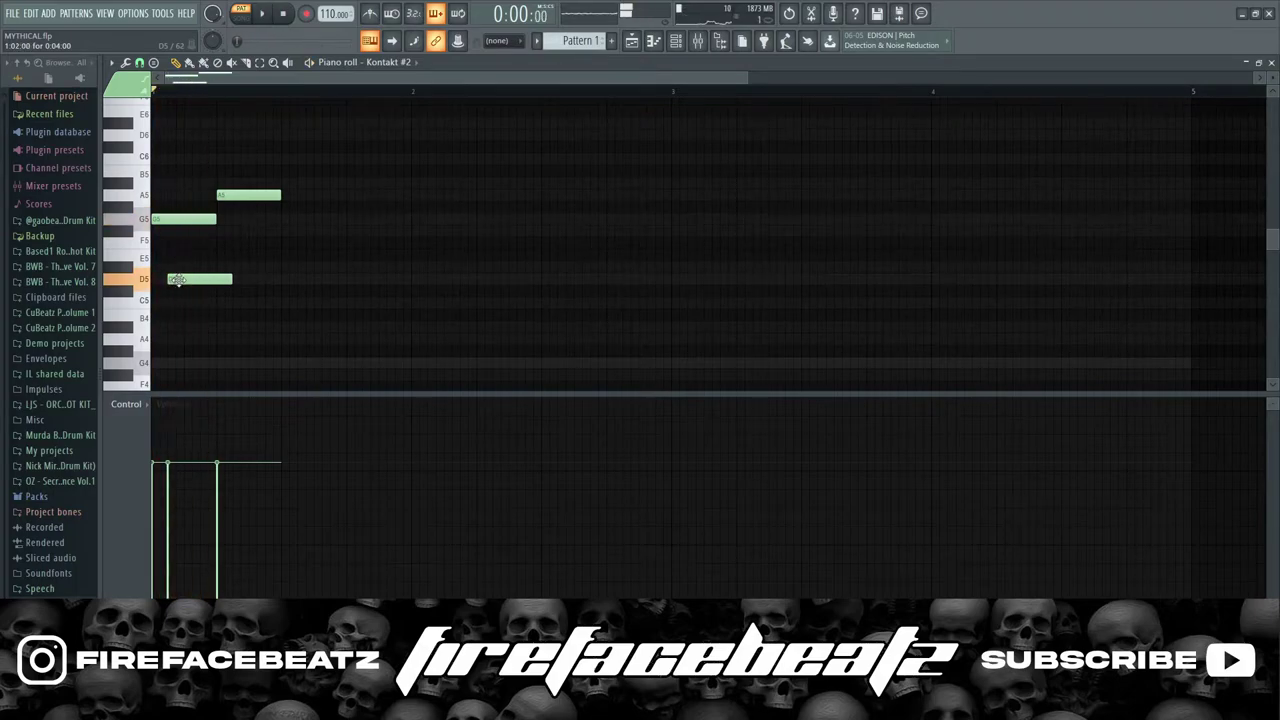
pyautogui.press('space')
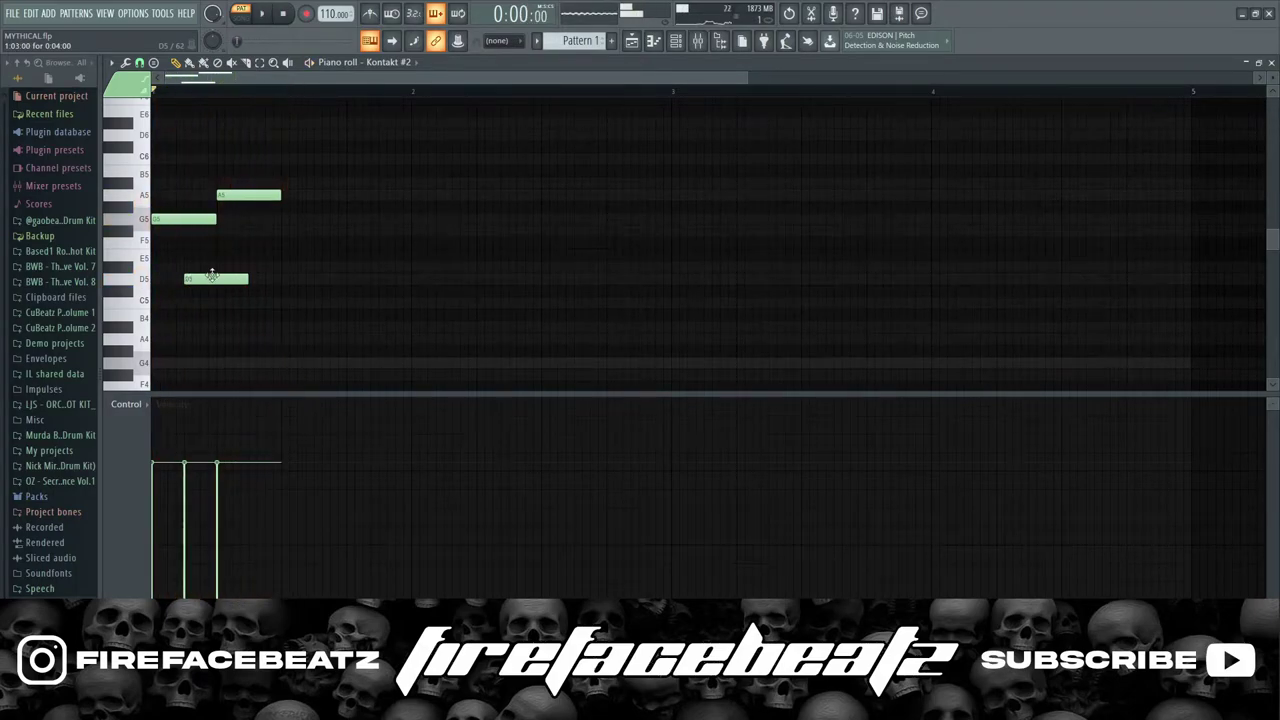
# Add a D6 note at 1:07:00, shorten it to end with the A5 note, and play it back.
pyautogui.click(281, 232)
pyautogui.press('space')
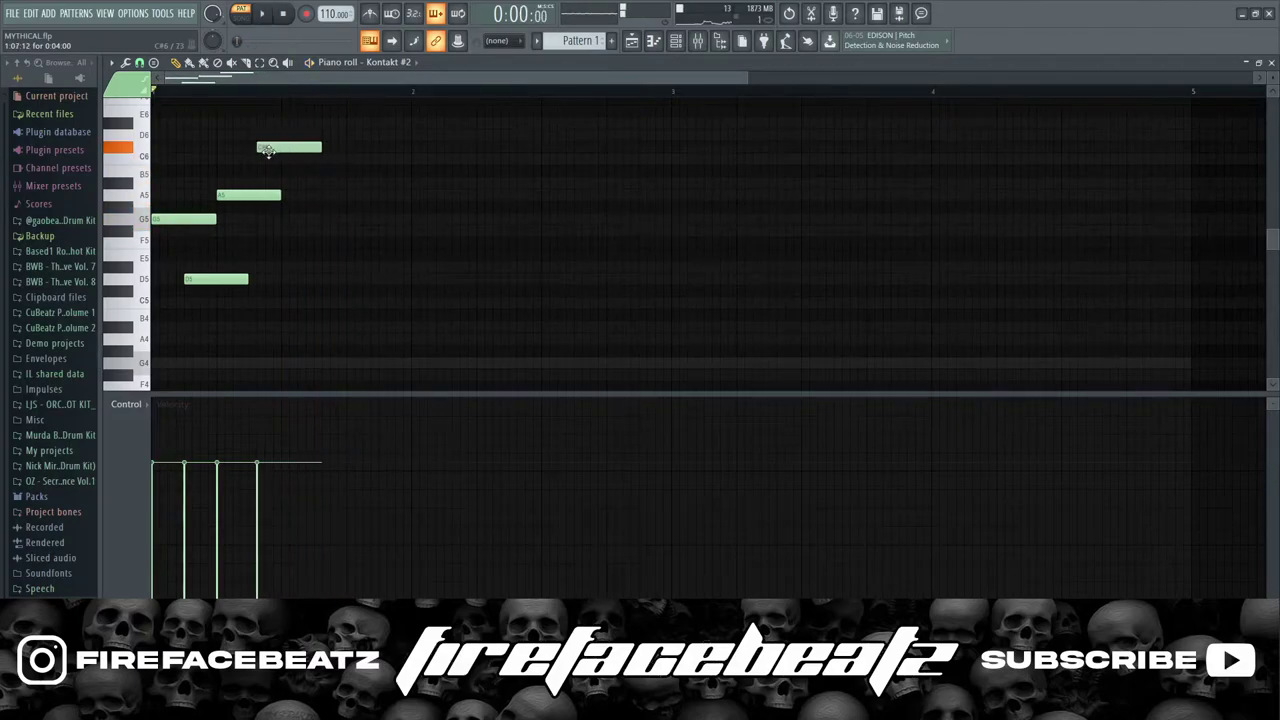
pyautogui.moveTo(268, 175); pyautogui.dragTo(260, 170)
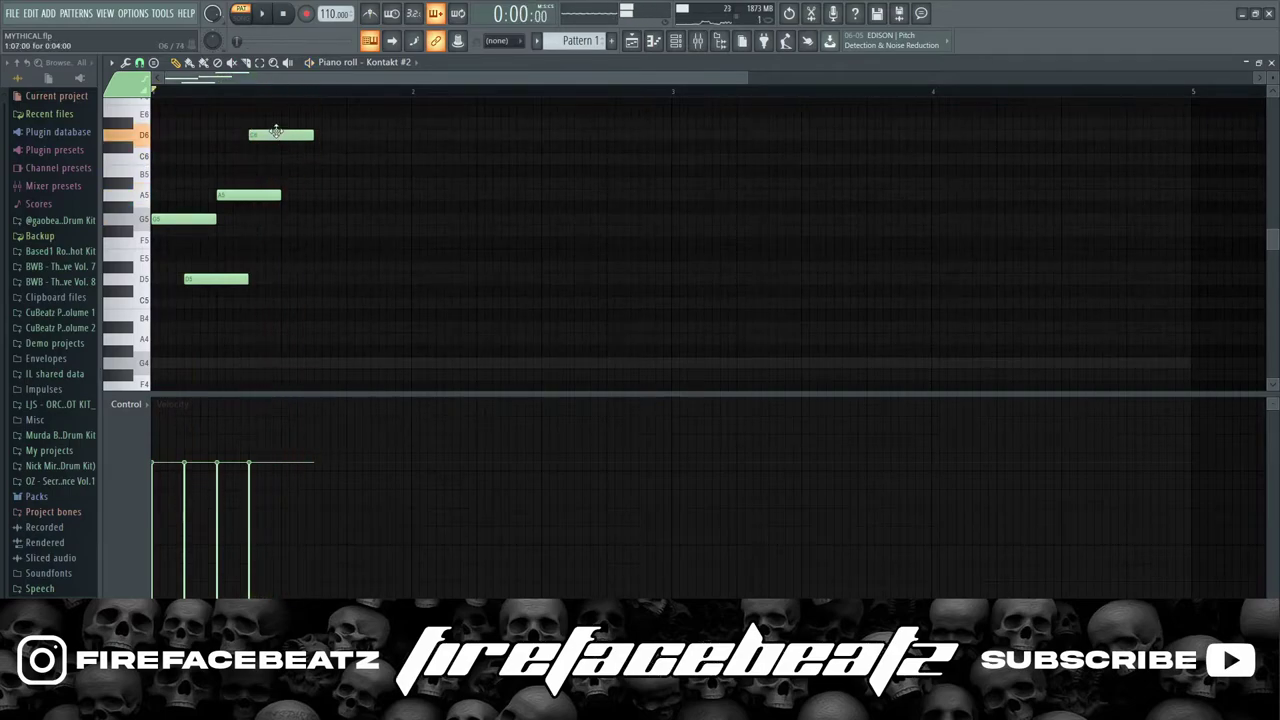
pyautogui.press('space')
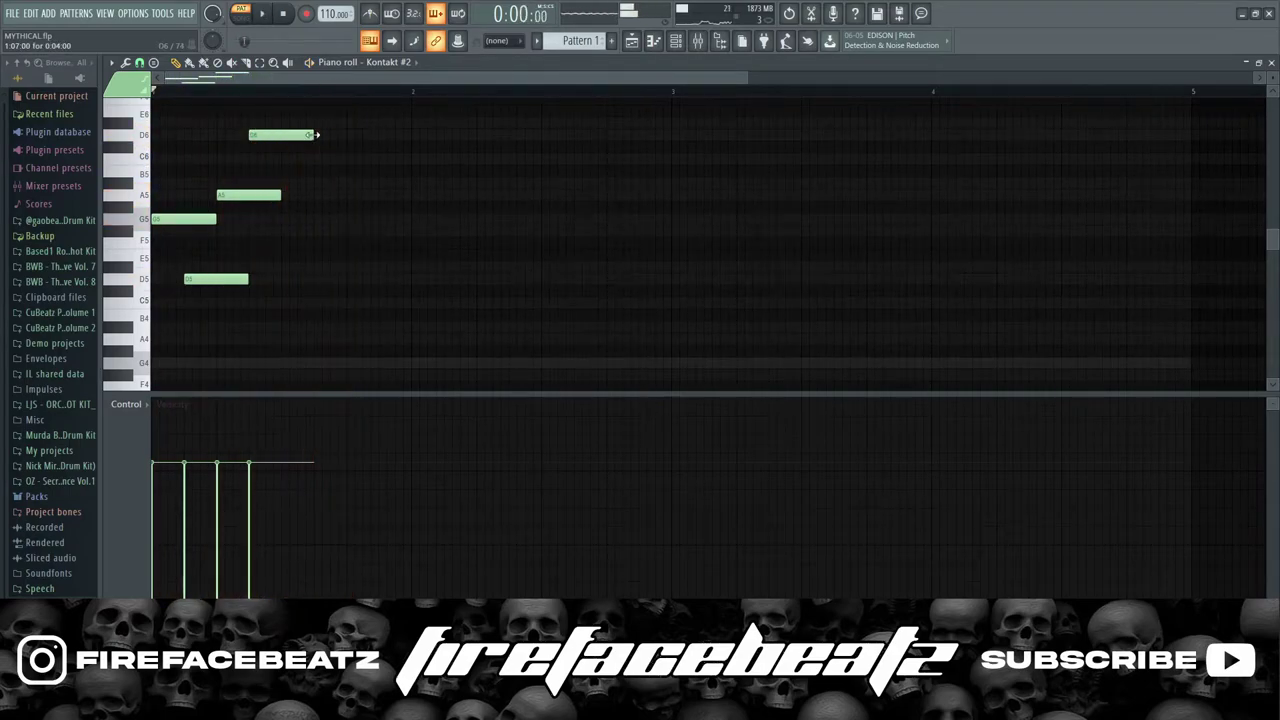
pyautogui.press('space')
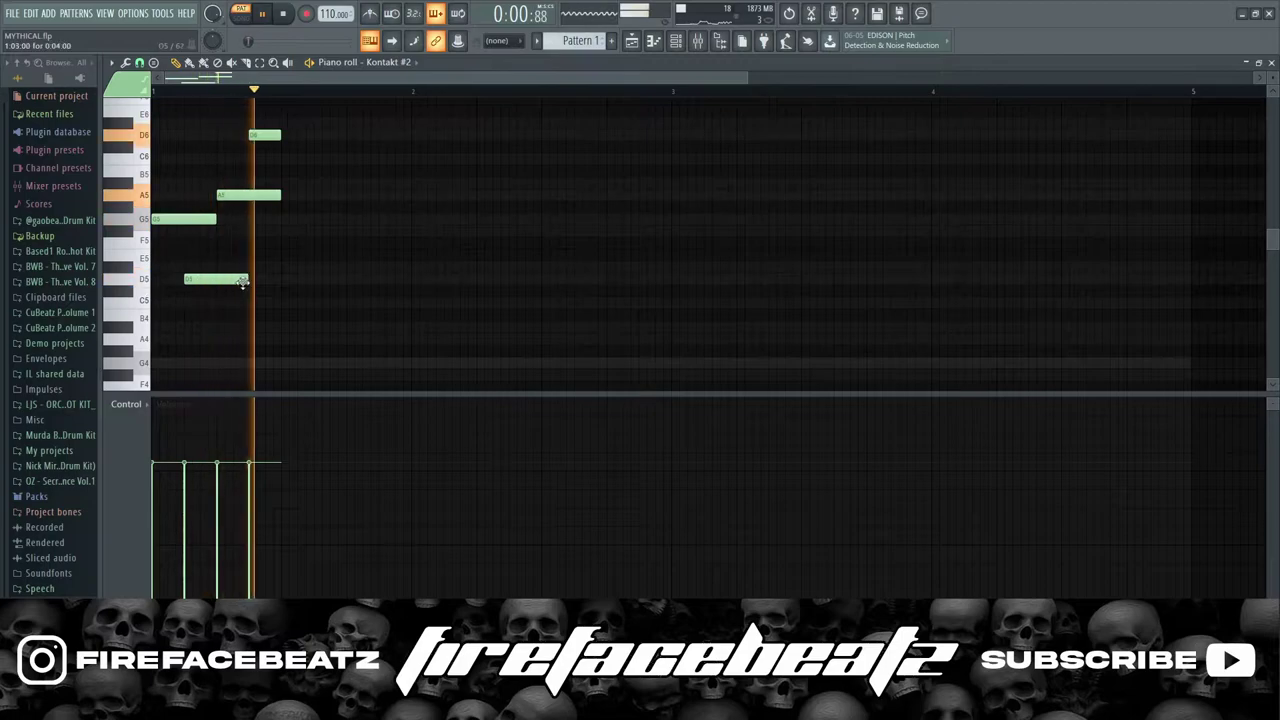
# Try D#5 and F#5 after the D6 note, then place a six-step G5 reaching the end of bar 1.
pyautogui.press('space')
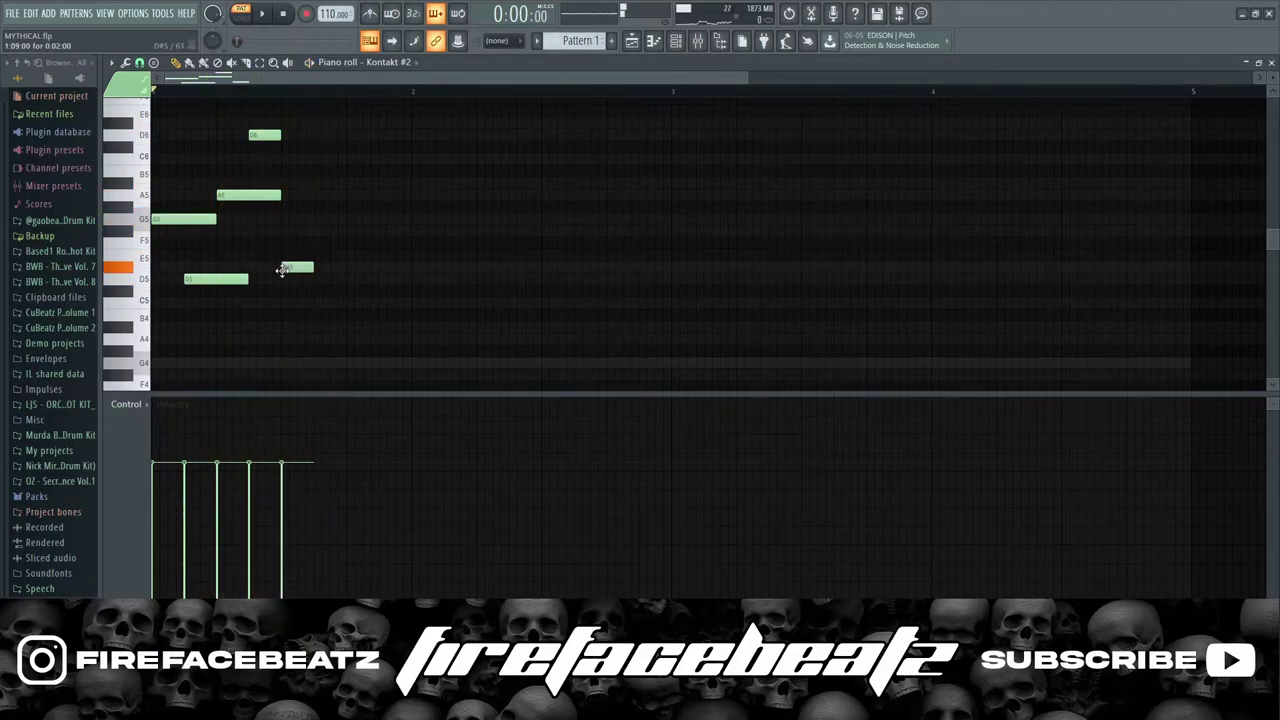
pyautogui.press('space')
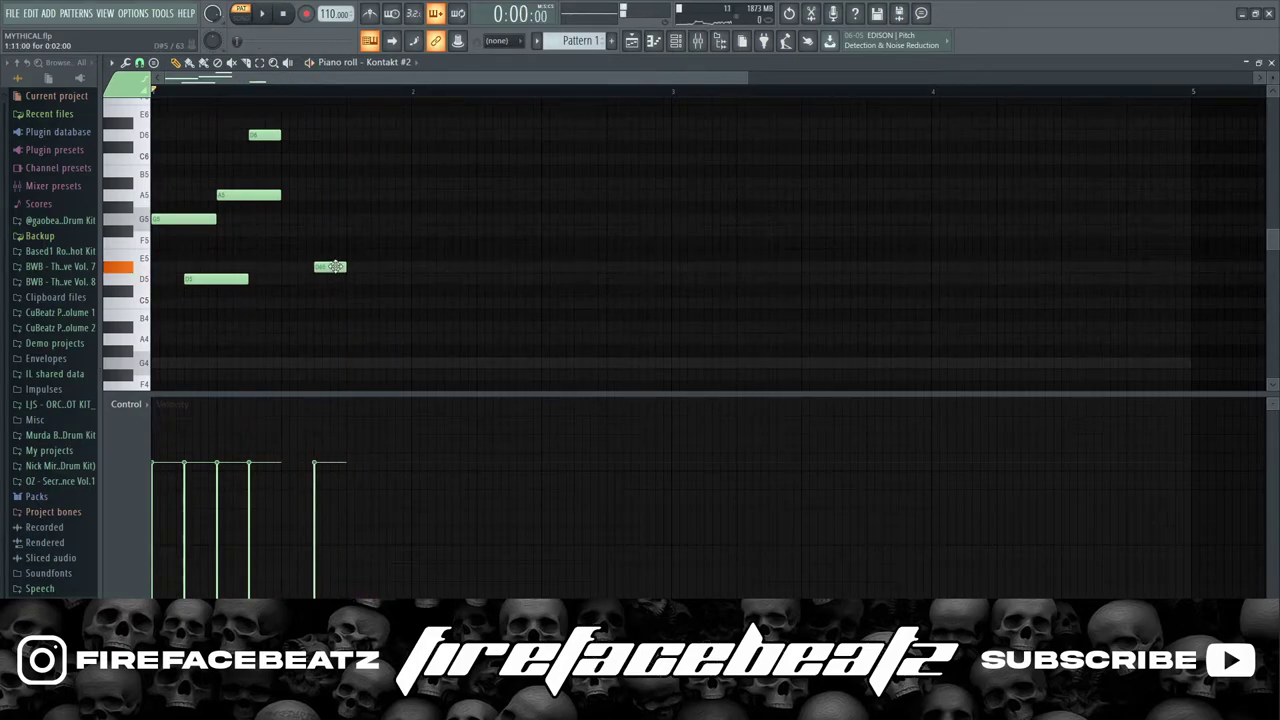
pyautogui.press('space')
pyautogui.press('space')
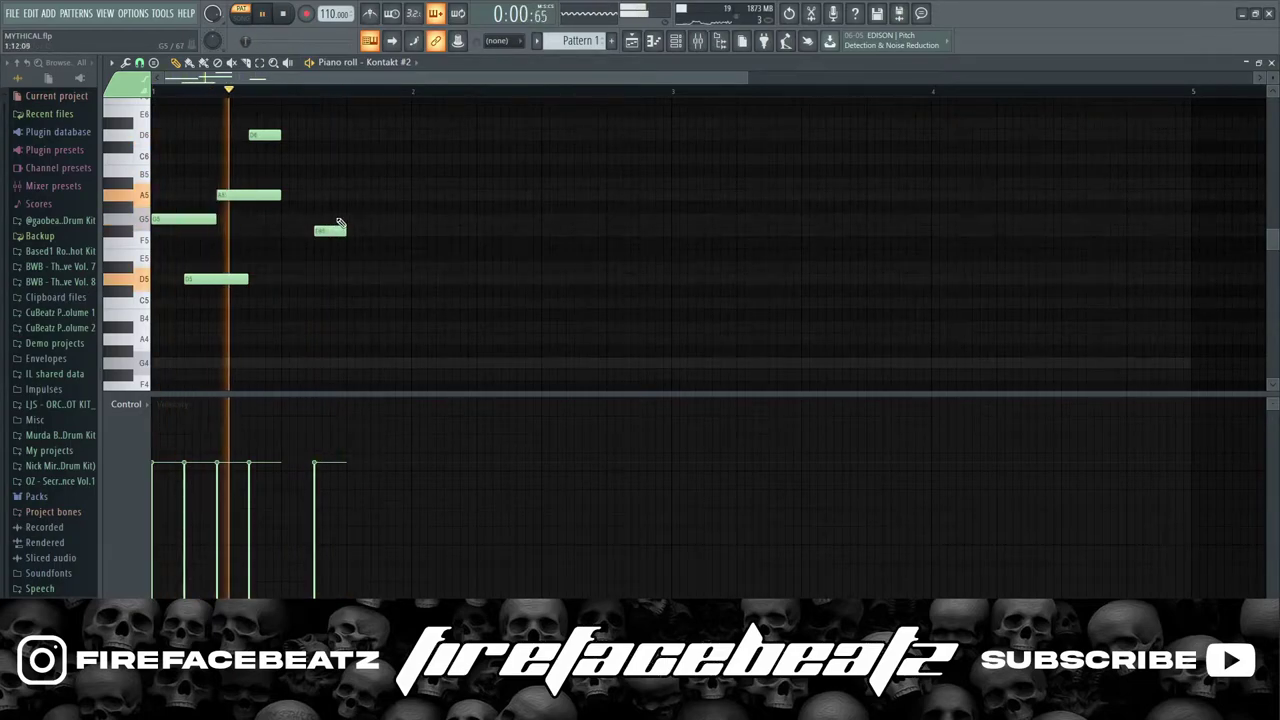
pyautogui.press('space')
pyautogui.press('space')
pyautogui.scroll(-2, 351, 100)
# Add a C5 note below the second G5, move it to 1:13:00 and shorten it to end at bar 2.
pyautogui.press('space')
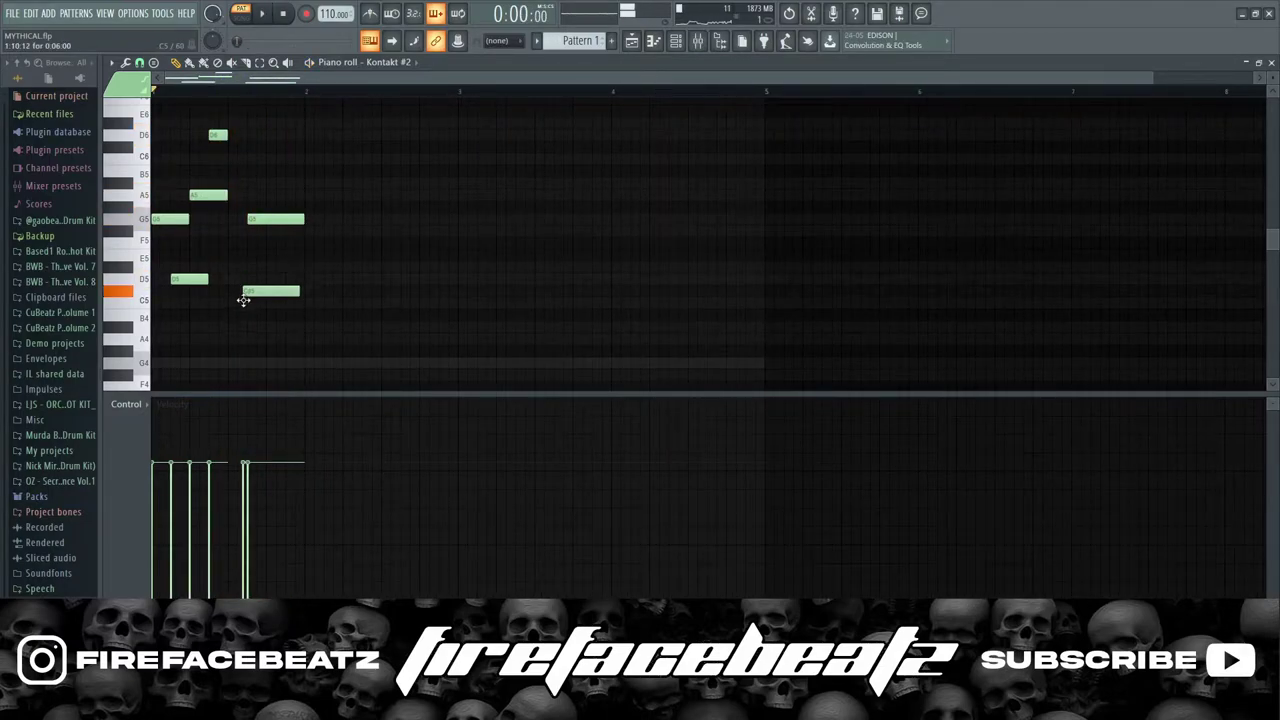
pyautogui.moveTo(249, 308); pyautogui.dragTo(256, 314)
pyautogui.press('space')
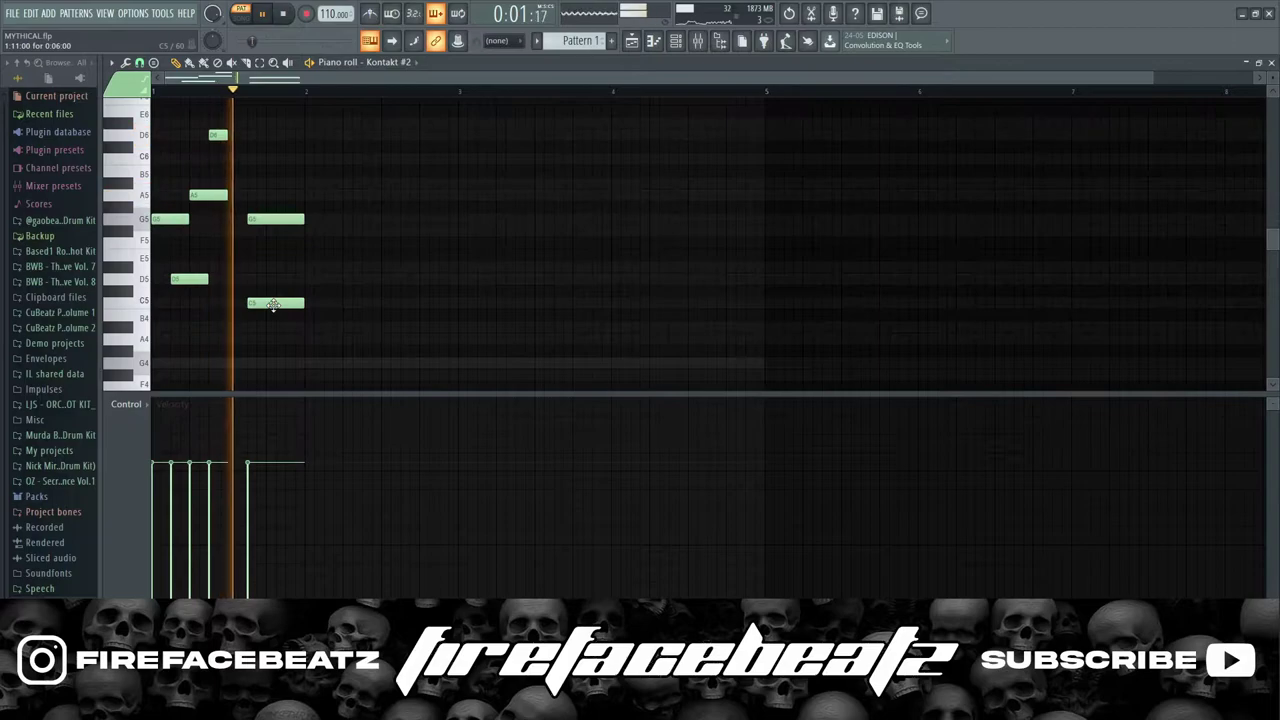
pyautogui.press('space')
pyautogui.press('space')
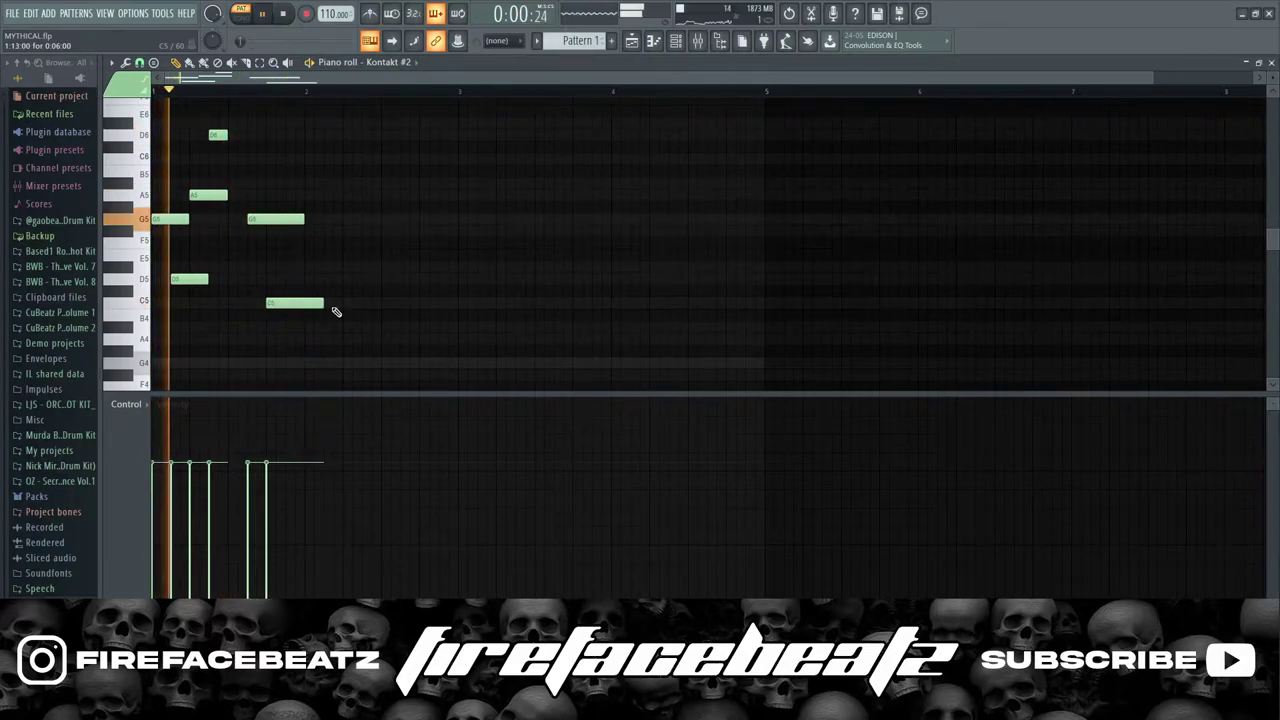
pyautogui.moveTo(323, 303); pyautogui.dragTo(305, 305)
# Retune the last added note to A5 and set it at 1:13:00 with a two-step length.
pyautogui.press('space')
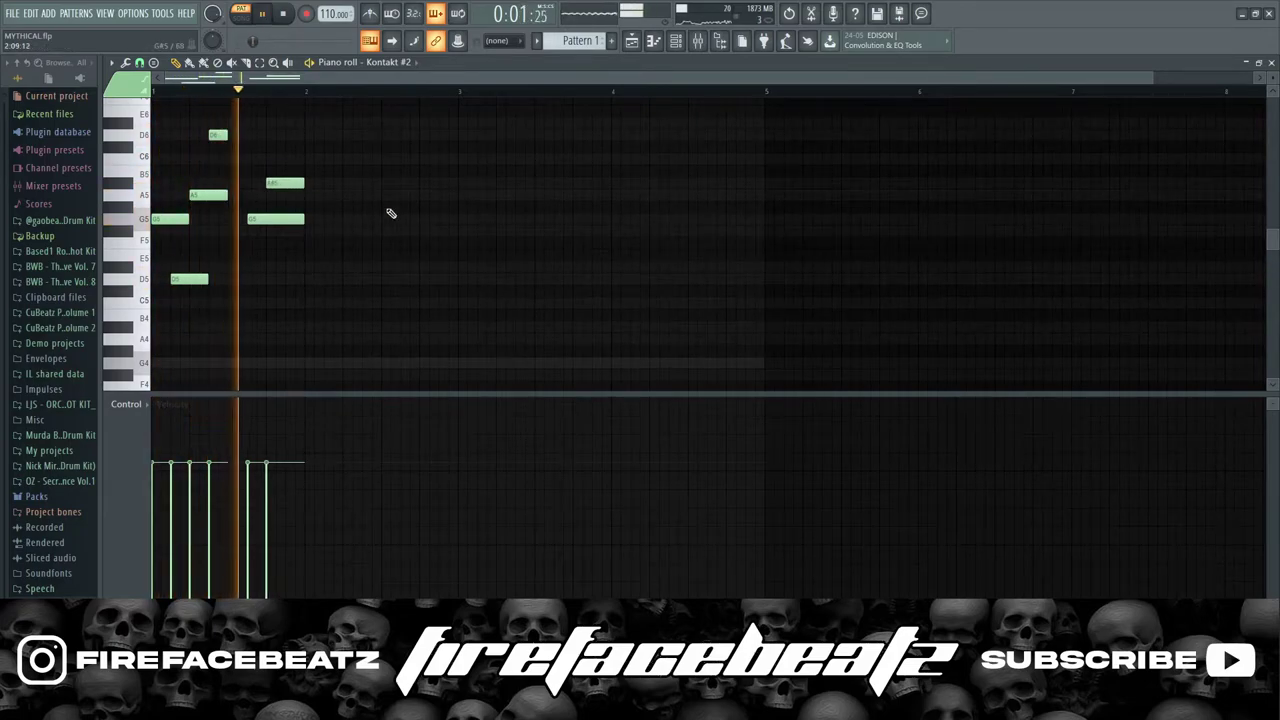
pyautogui.press('space')
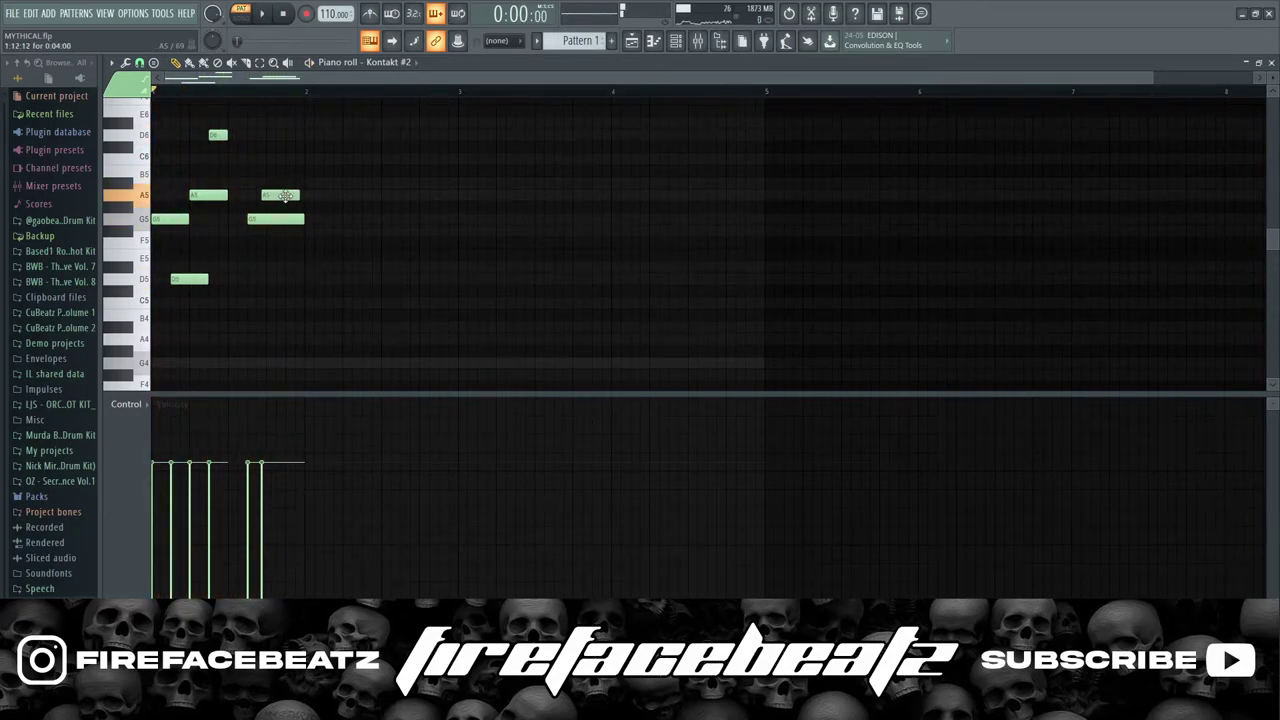
pyautogui.press('space')
pyautogui.press('space')
pyautogui.scroll(-1, 258, 87)
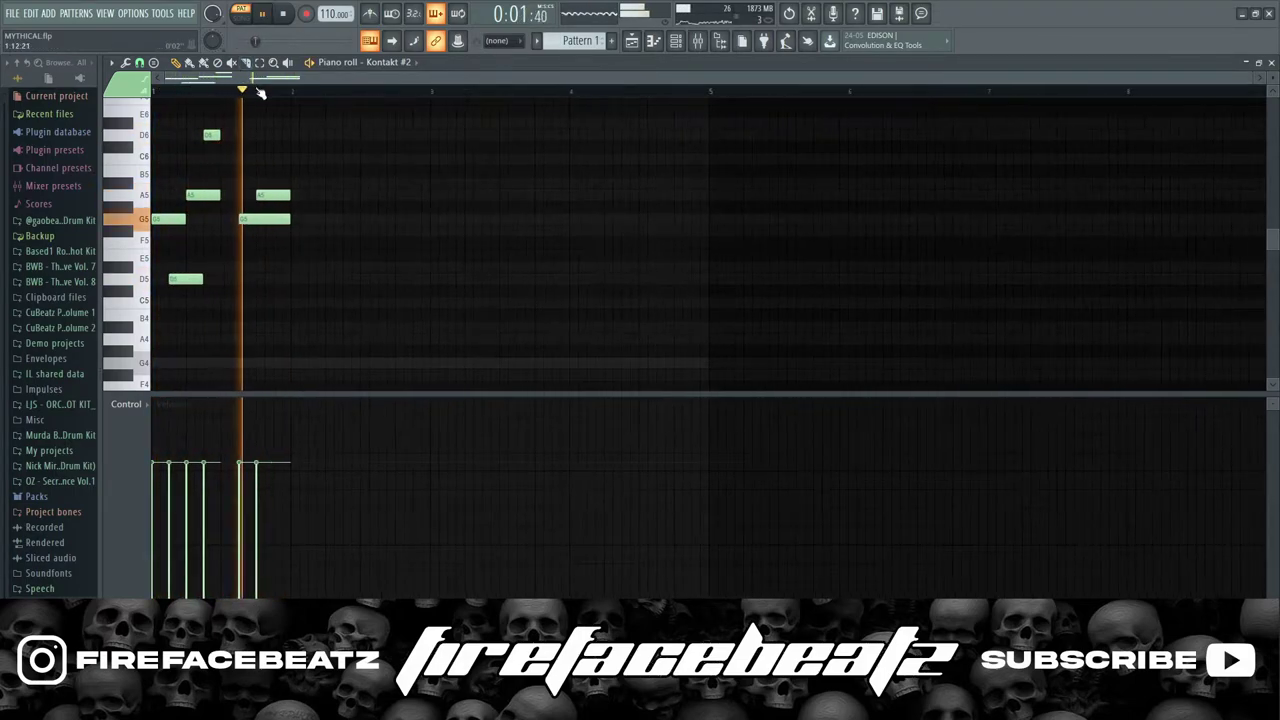
pyautogui.press('space')
pyautogui.scroll(3, 250, 90)
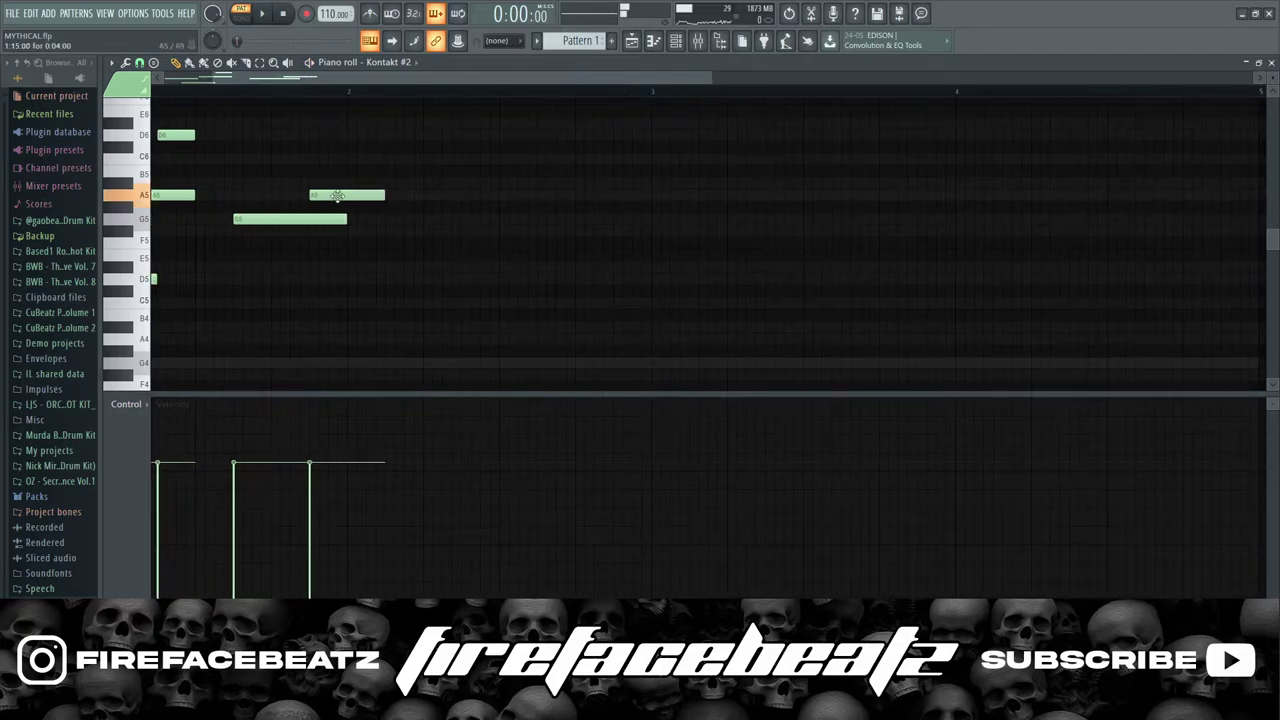
pyautogui.moveTo(331, 208); pyautogui.dragTo(298, 195)
pyautogui.press('space')
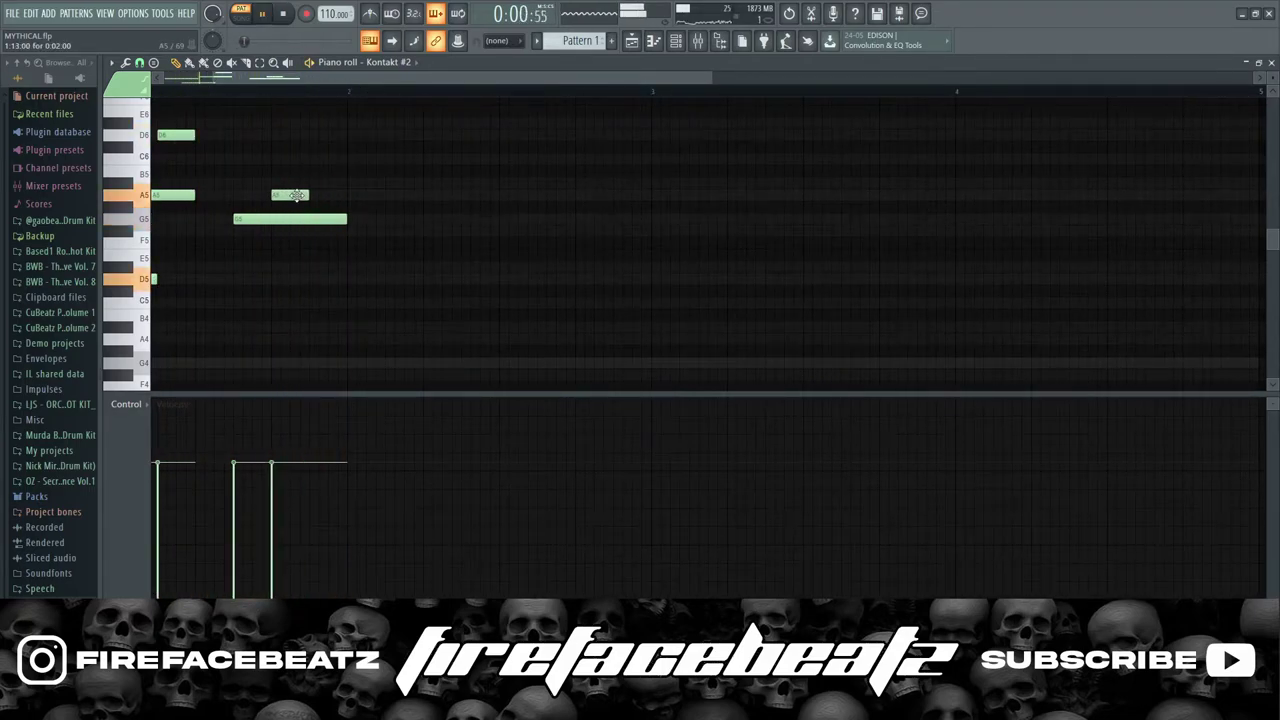
# Select the short A5 note above the second G5, raise its velocity and listen to the result.
pyautogui.keyDown('ctrl'); pyautogui.click(298, 195); pyautogui.keyUp('ctrl')
pyautogui.scroll(4, 298, 195)
pyautogui.scroll(-3, 328, 94)
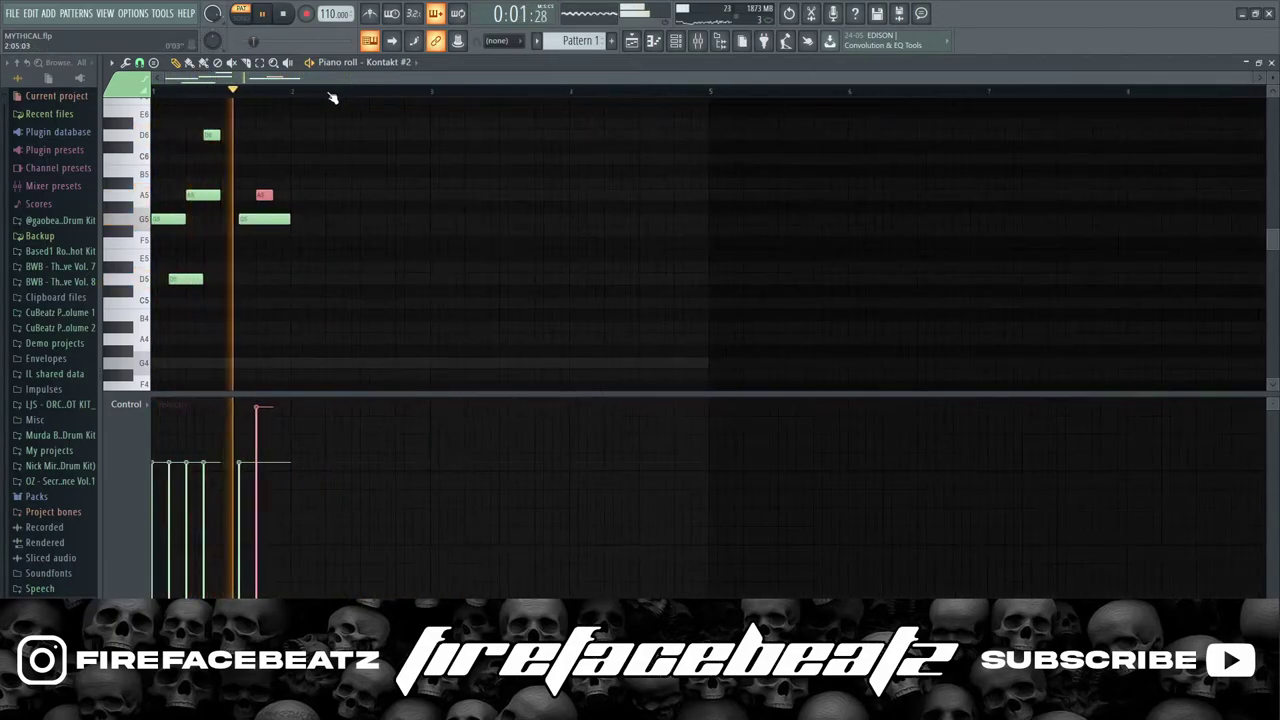
pyautogui.press('space')
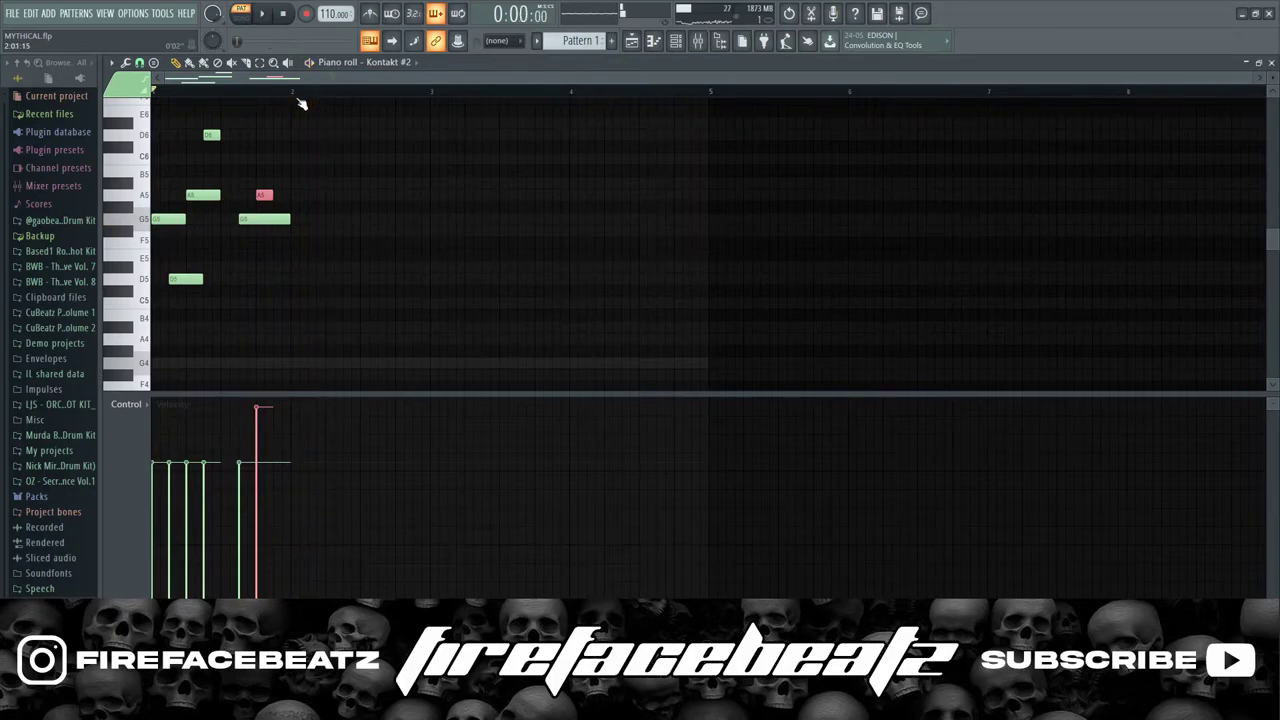
# Select all the notes in bar 1, duplicate them into bar 2 and play the two-bar melody.
pyautogui.hotkey('ctrl', 'a')
pyautogui.moveTo(296, 96); pyautogui.dragTo(15, 116)
pyautogui.click(139, 62)
pyautogui.click(148, 95)
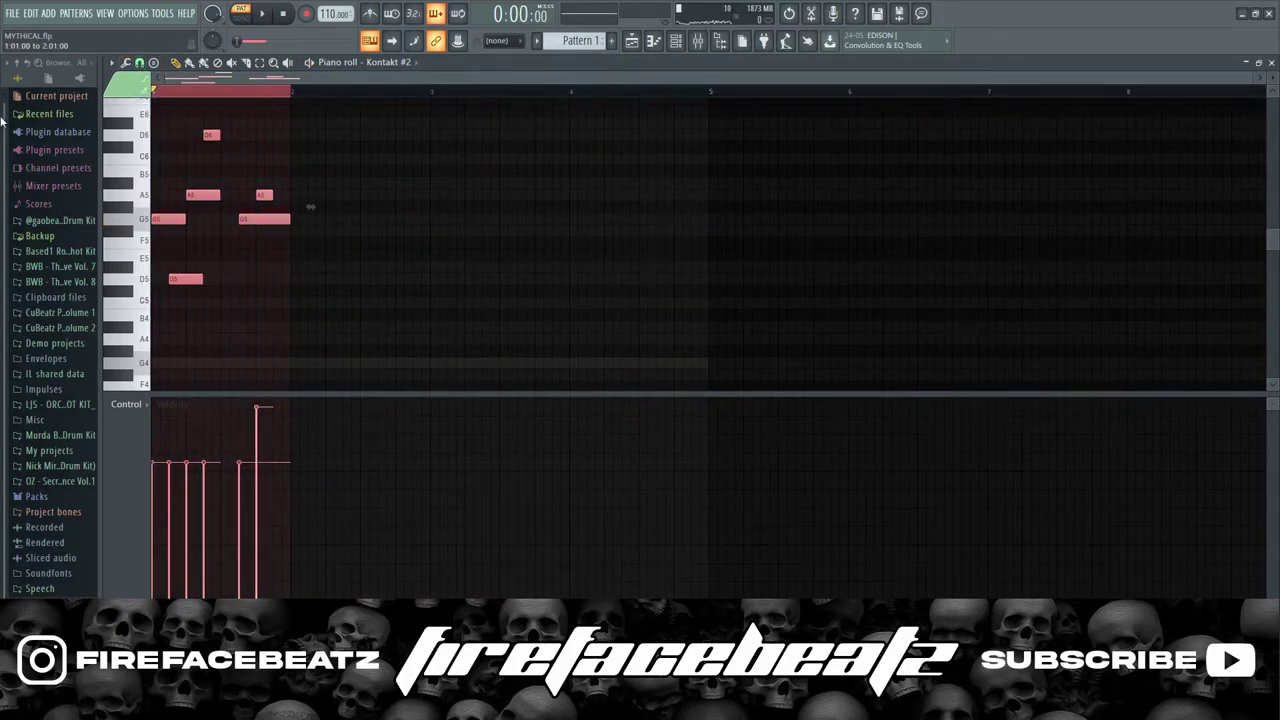
pyautogui.hotkey('ctrl', 'b')
pyautogui.hotkey('ctrl', 'd')
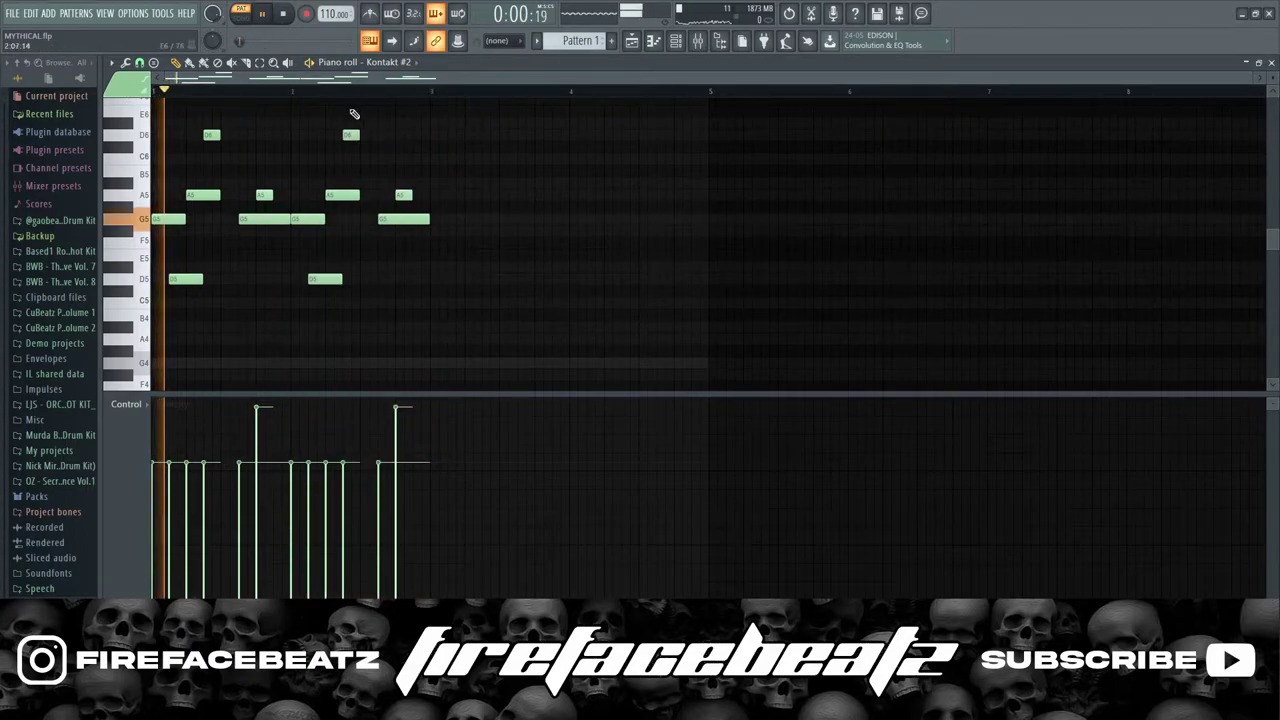
pyautogui.scroll(-2, 508, 166)
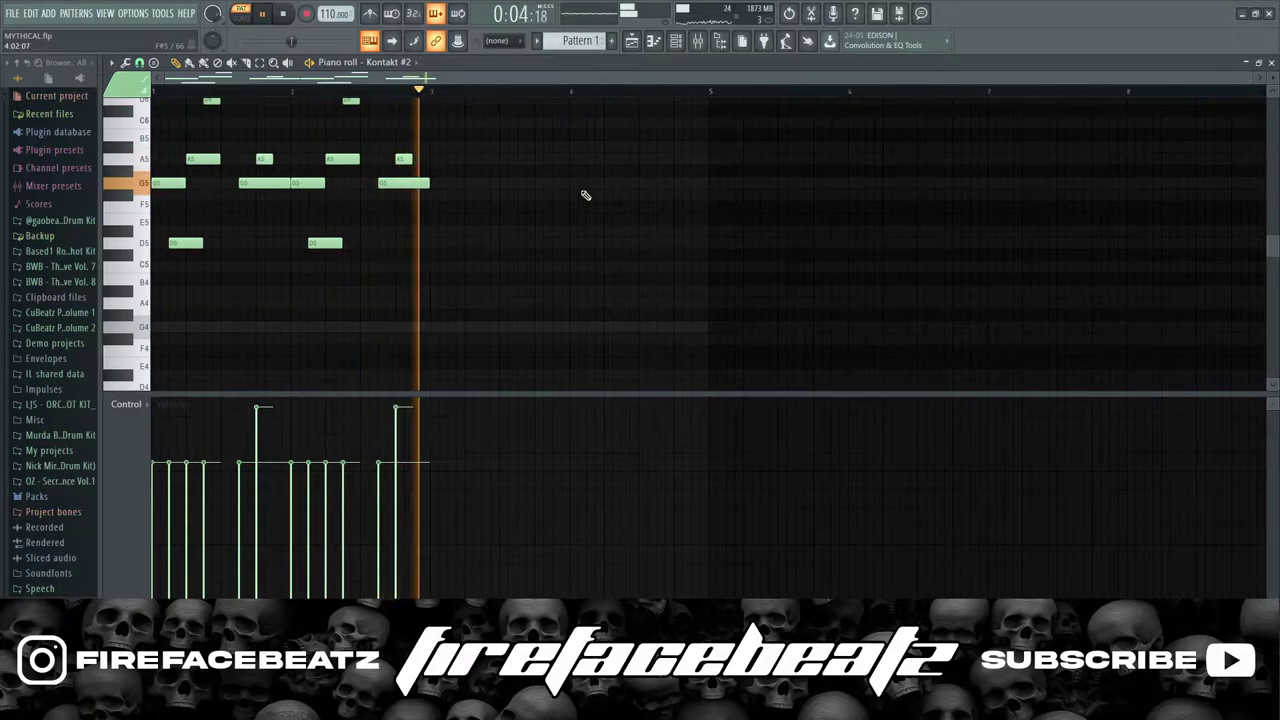
pyautogui.scroll(2, 435, 173)
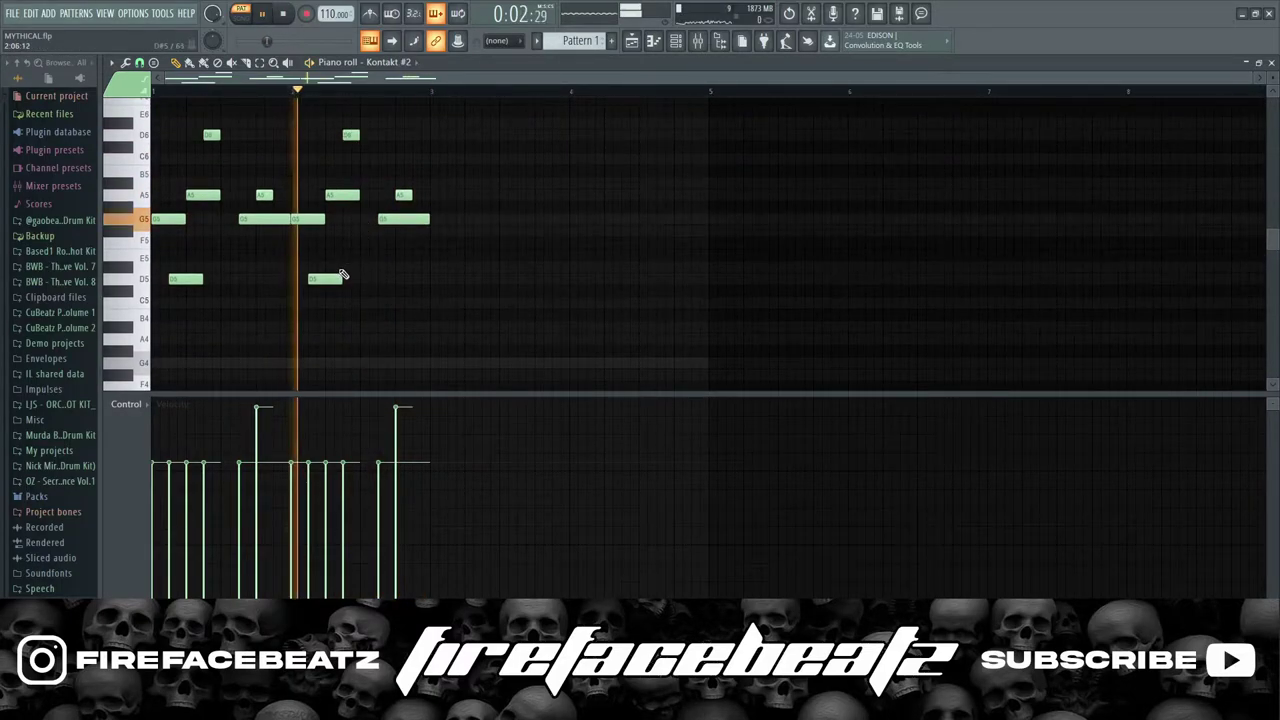
# Delete the D6 note in bar 2, retune that bar's short A5 note to F#5 and play the melody.
pyautogui.press('space')
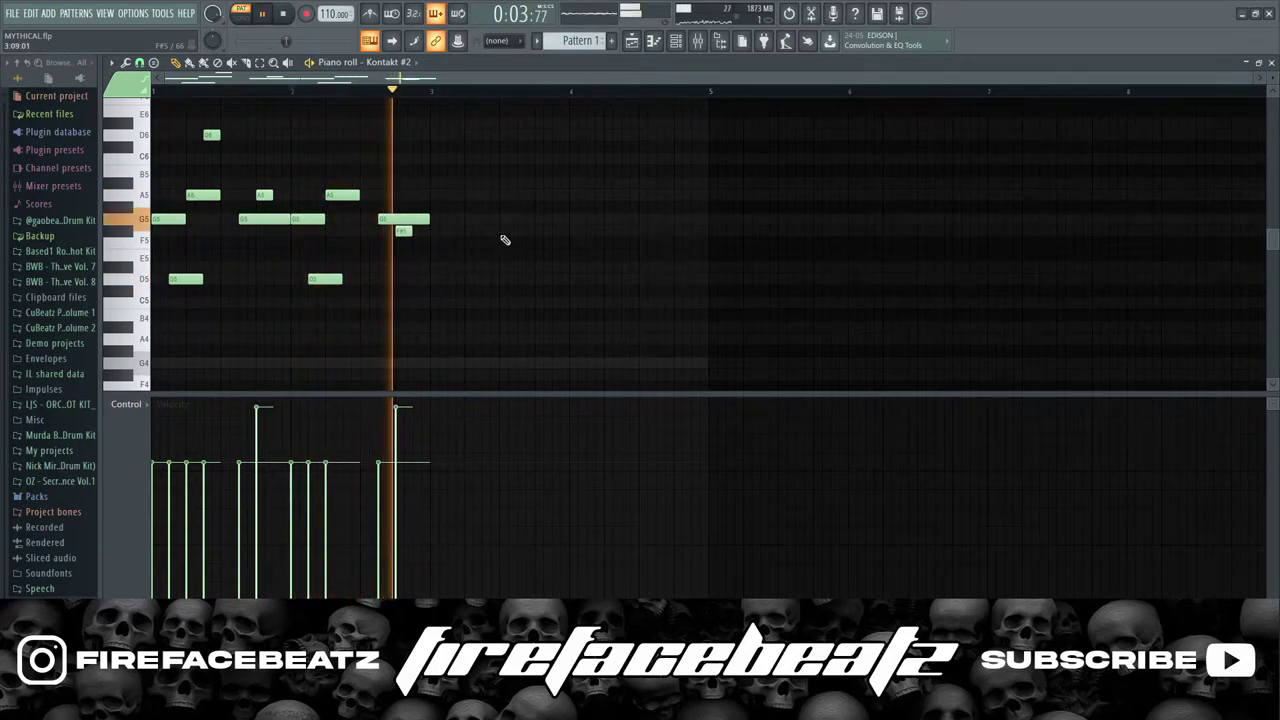
pyautogui.press('space')
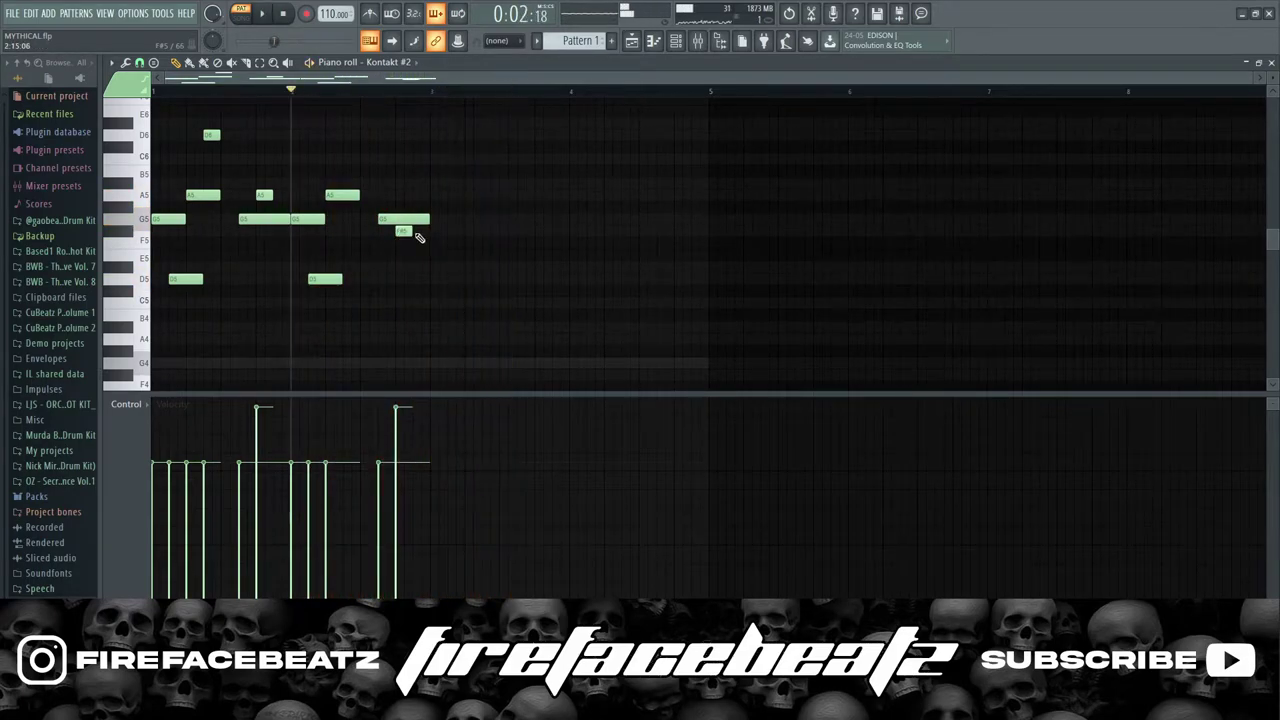
# Add a two-step note at 2:09:00 in bar 2 and audition it at F5, C6 and D6.
pyautogui.press('space')
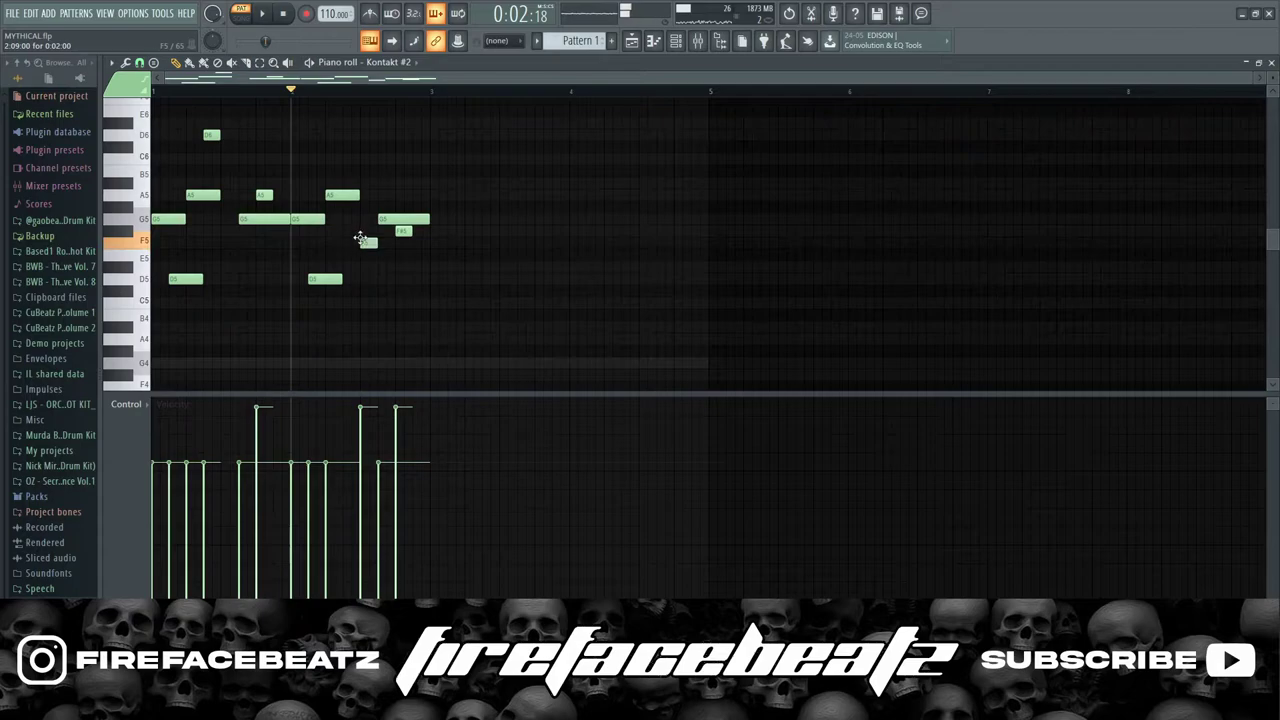
pyautogui.press('space')
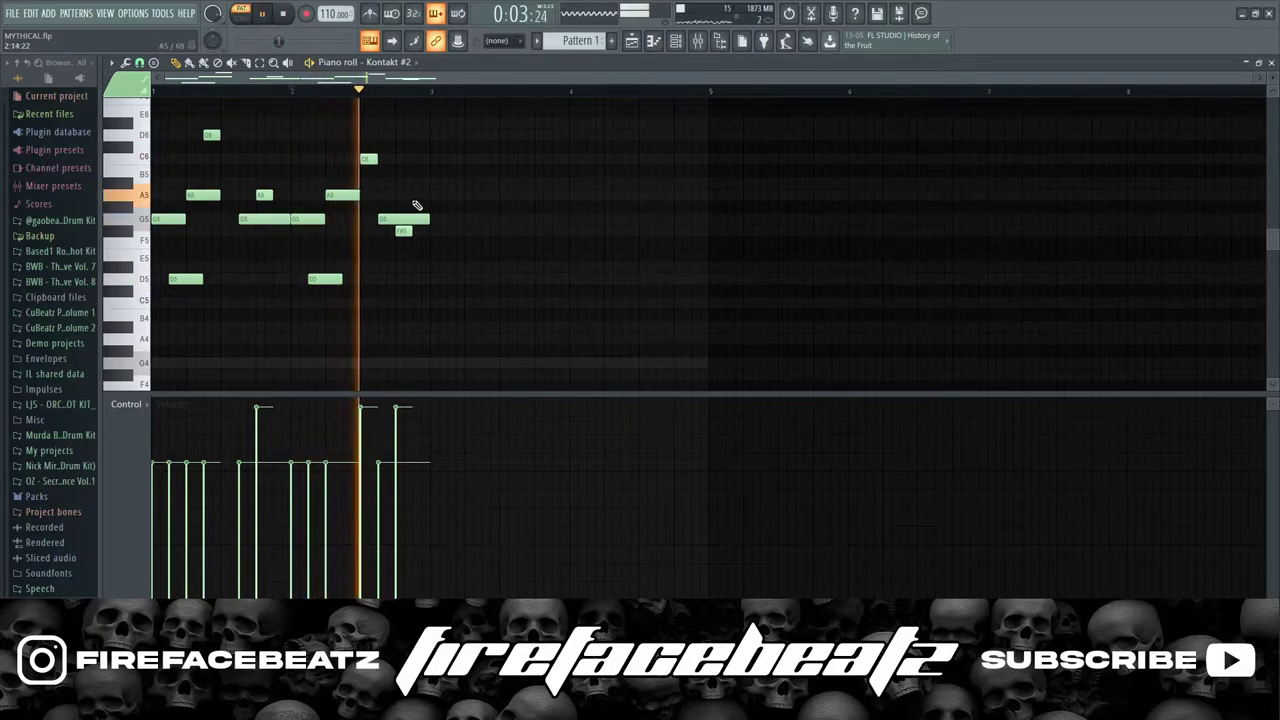
pyautogui.press('space')
pyautogui.scroll(2, 367, 101)
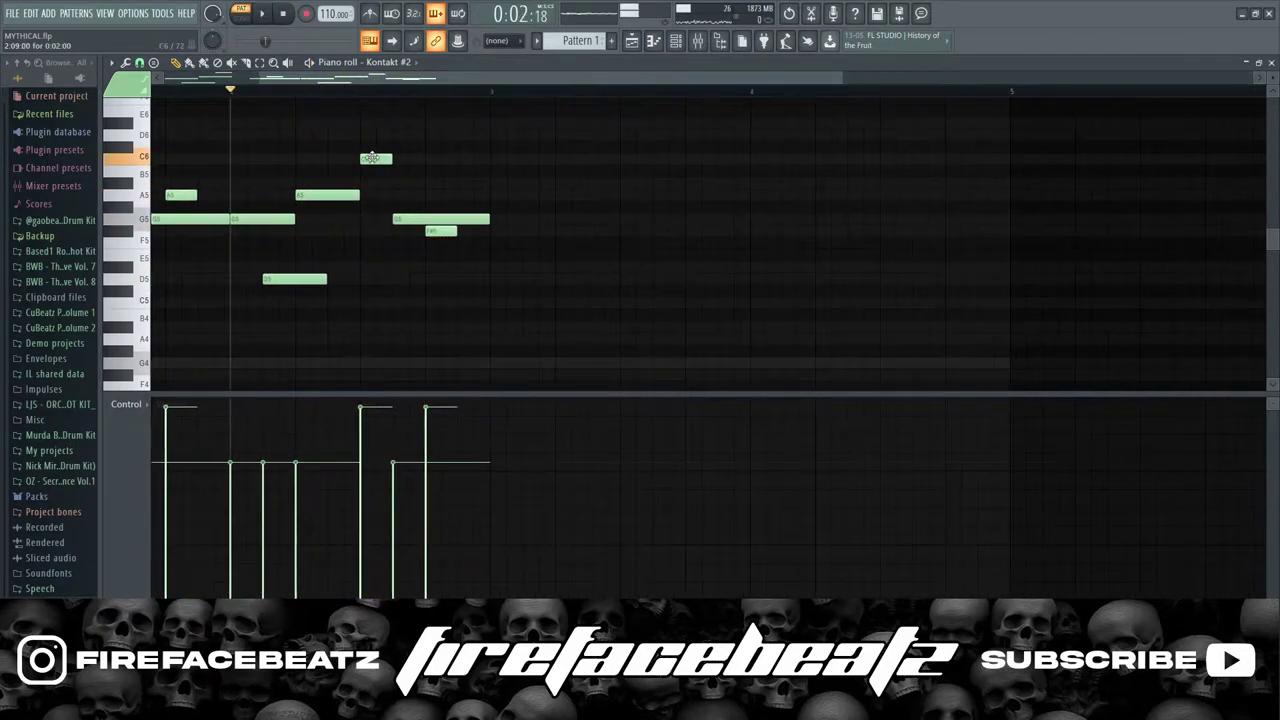
pyautogui.press('space')
pyautogui.scroll(-2, 394, 100)
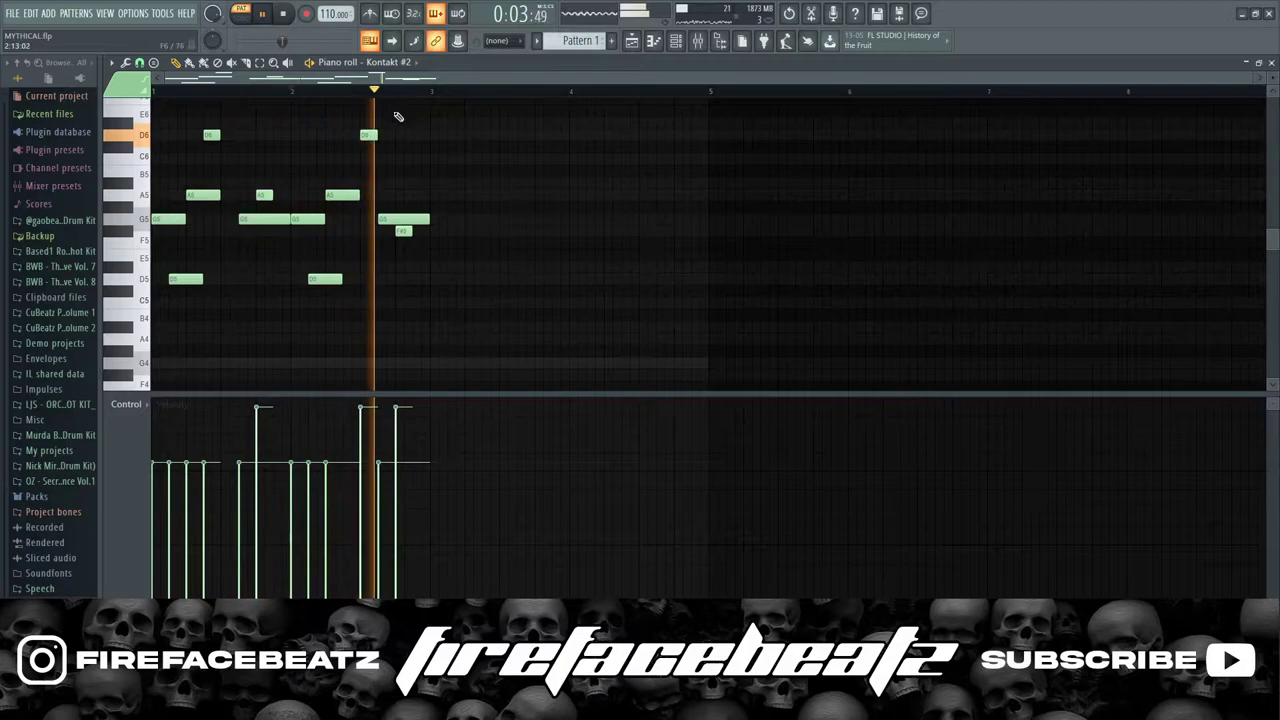
# Replay the added bar 2 note at D6, and try it at D#5 during playback.
pyautogui.press('space')
pyautogui.moveTo(383, 137); pyautogui.dragTo(369, 133)
pyautogui.press('space')
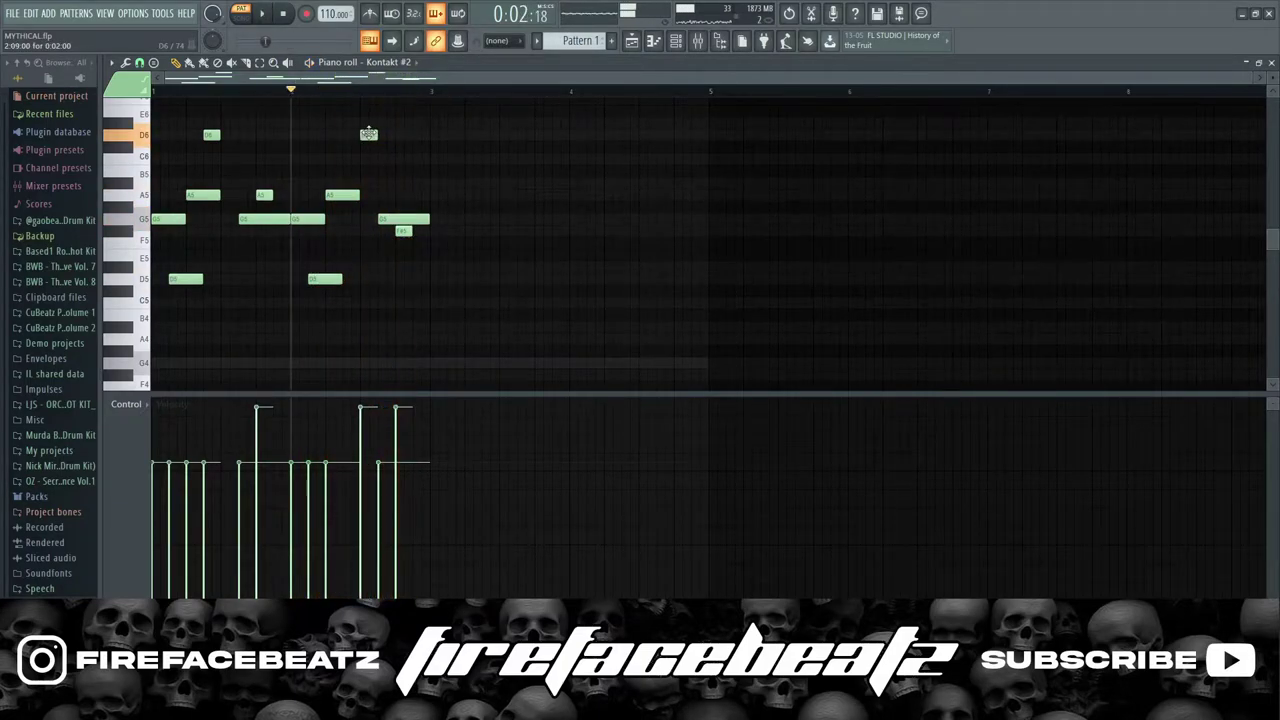
pyautogui.press('space')
pyautogui.press('space')
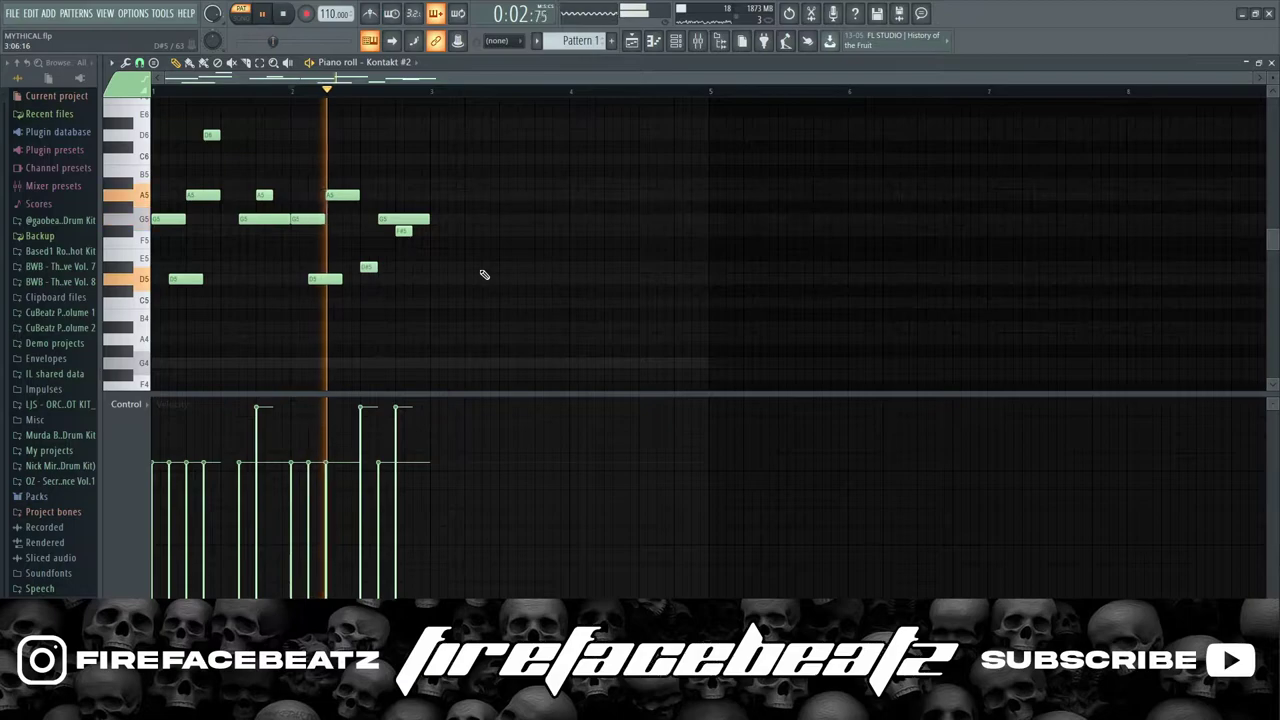
# Retune the short note at 2:09:00 to F#5, lower its velocity and listen to the result.
pyautogui.press('space')
pyautogui.click(370, 265)
pyautogui.press('space')
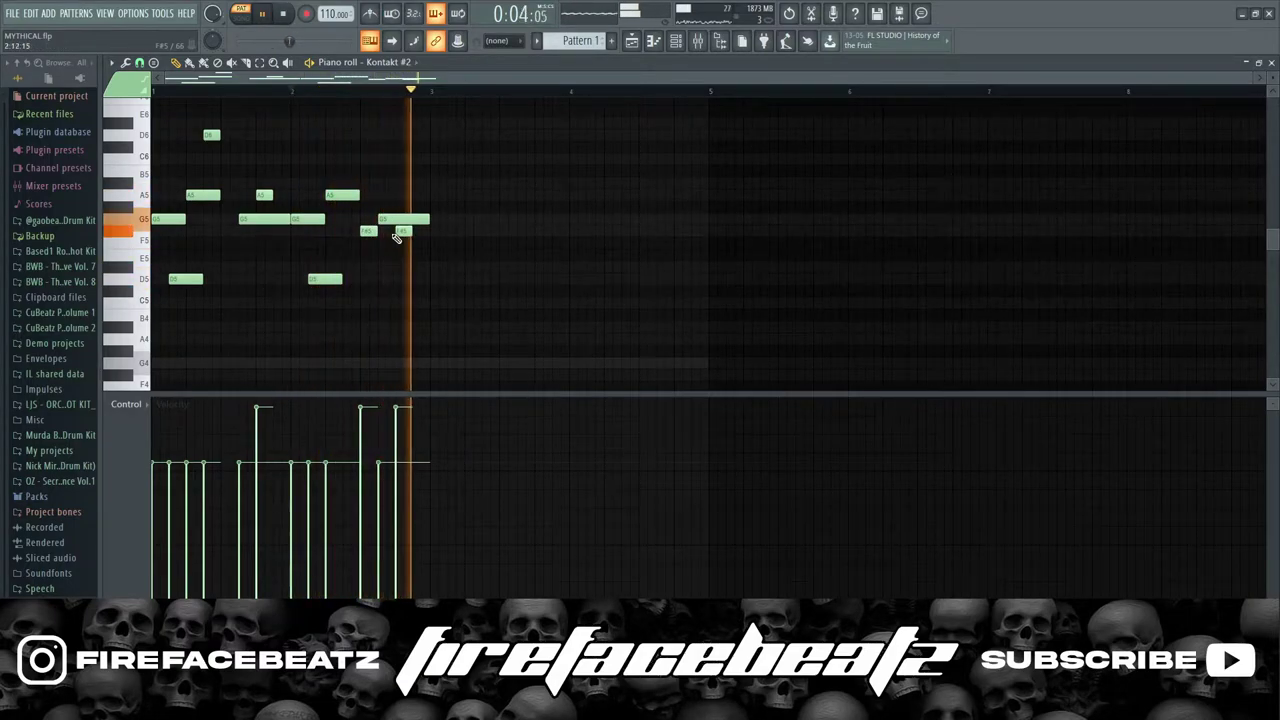
pyautogui.press('space')
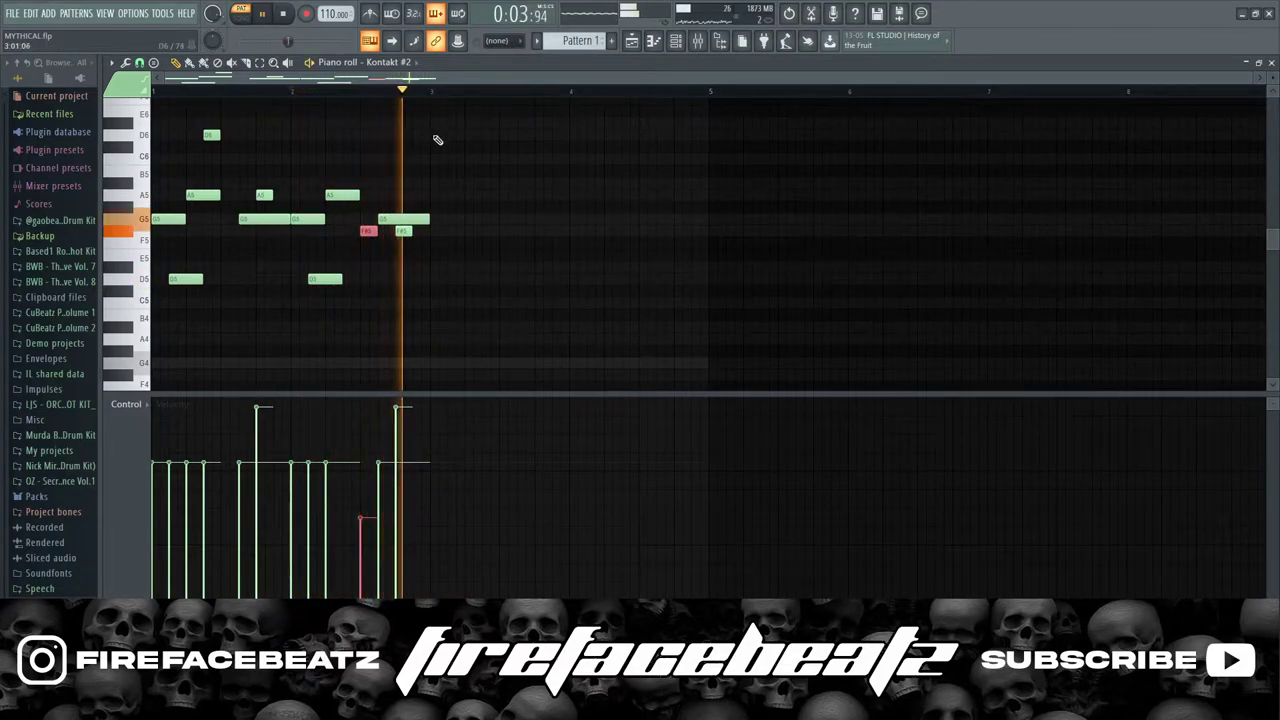
# Select the whole two-bar melody and duplicate it into bars 3 and 4.
pyautogui.hotkey('ctrl', 'b')
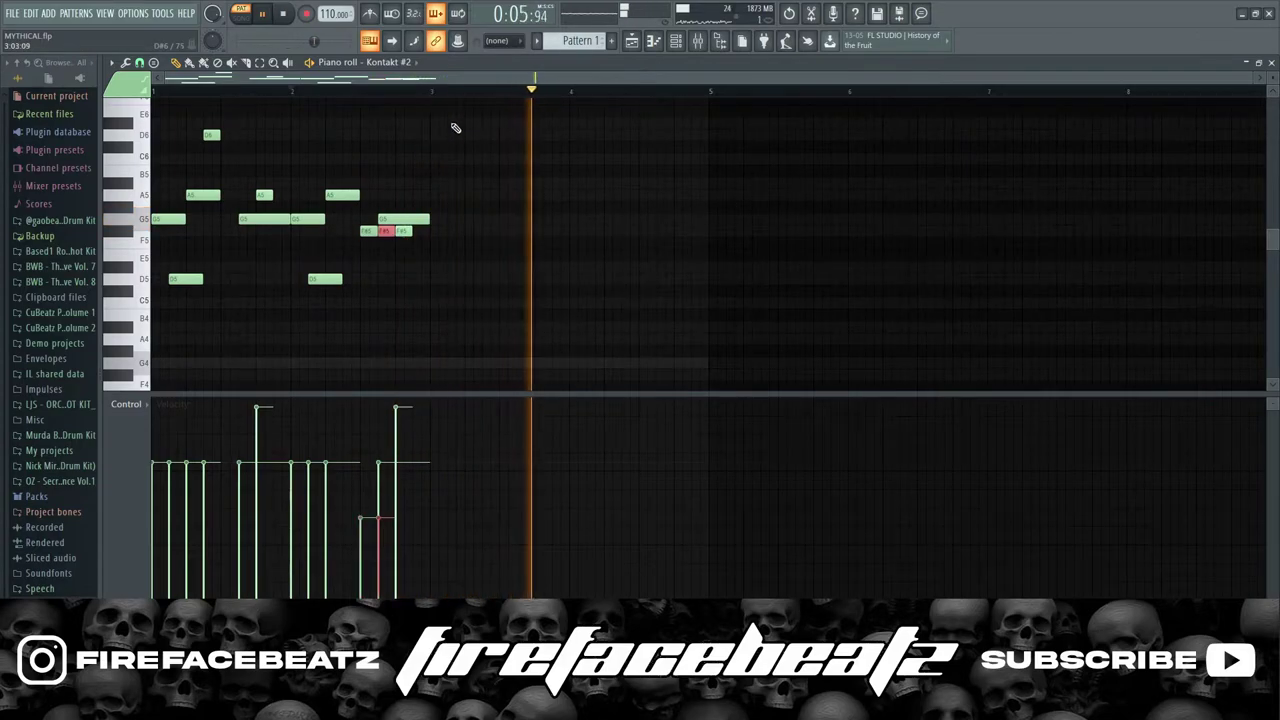
pyautogui.hotkey('ctrl', 'a')
pyautogui.moveTo(428, 90); pyautogui.dragTo(239, 90)
pyautogui.hotkey('ctrl', 'b')
pyautogui.press('space')
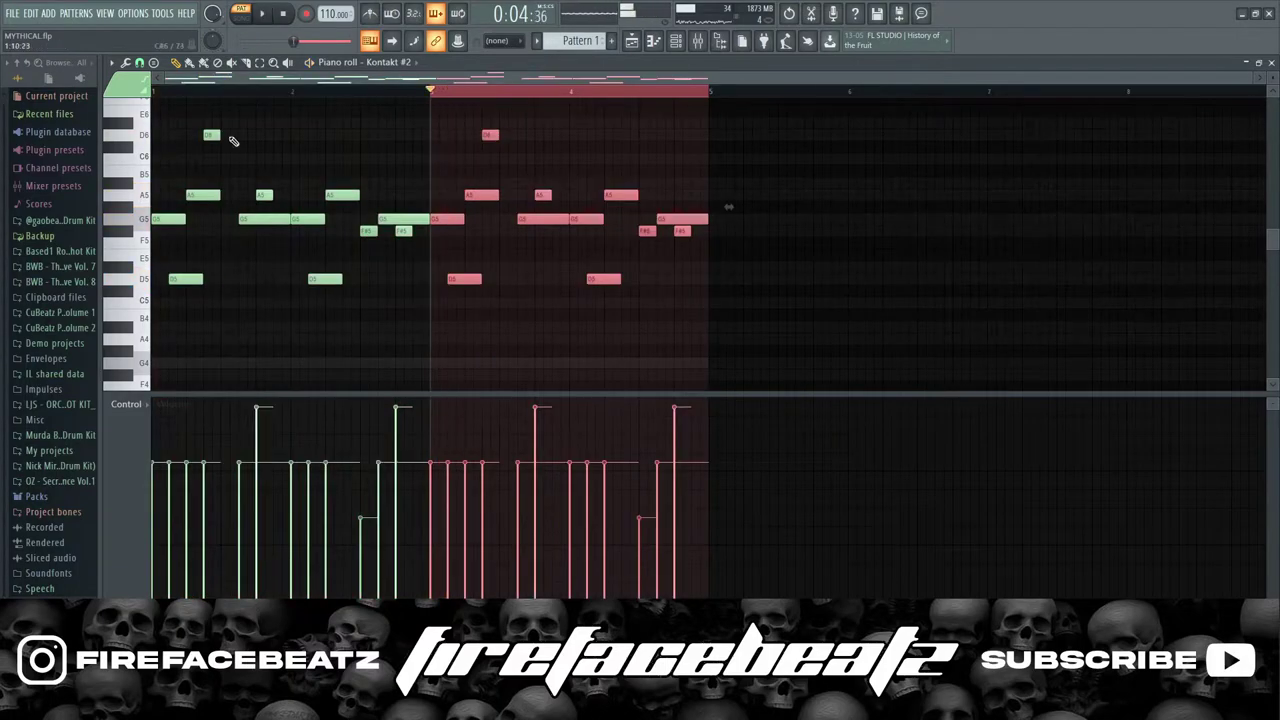
# Vary the bar 1 velocities: raise the first G5 and both A5 notes, and lower the D5 and D6 notes.
pyautogui.click(203, 103)
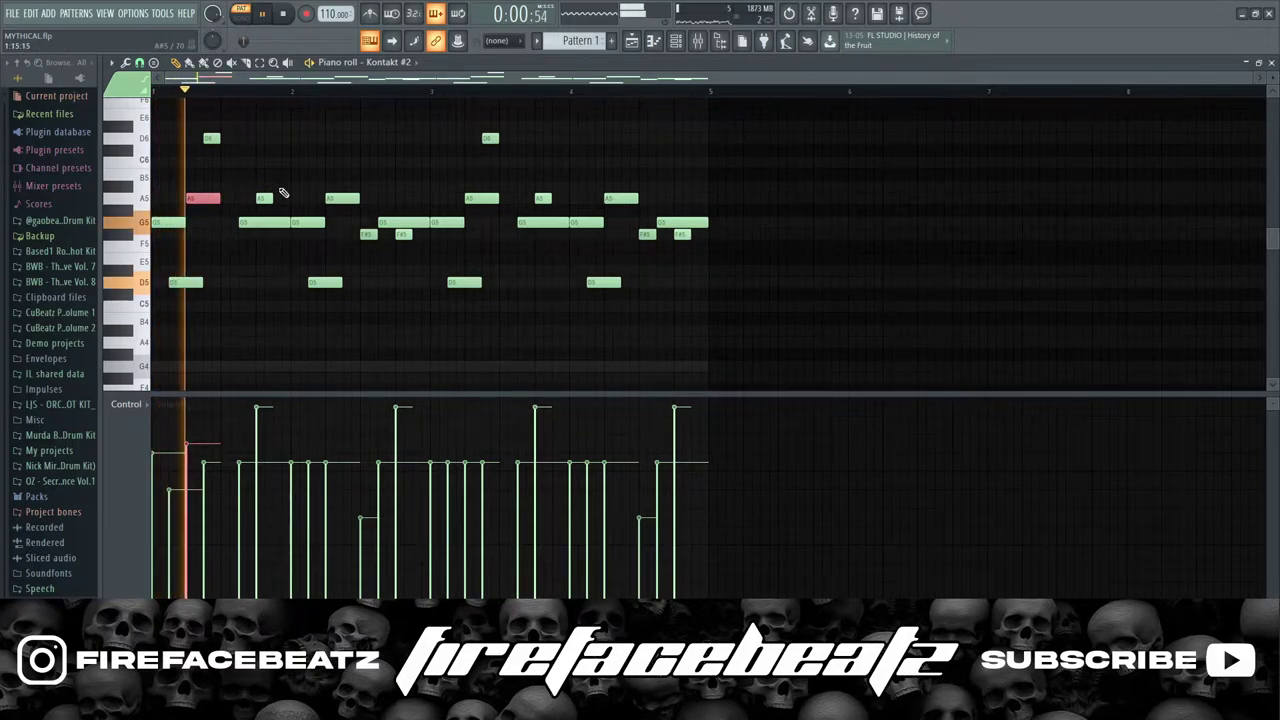
pyautogui.press('space')
pyautogui.click(206, 139)
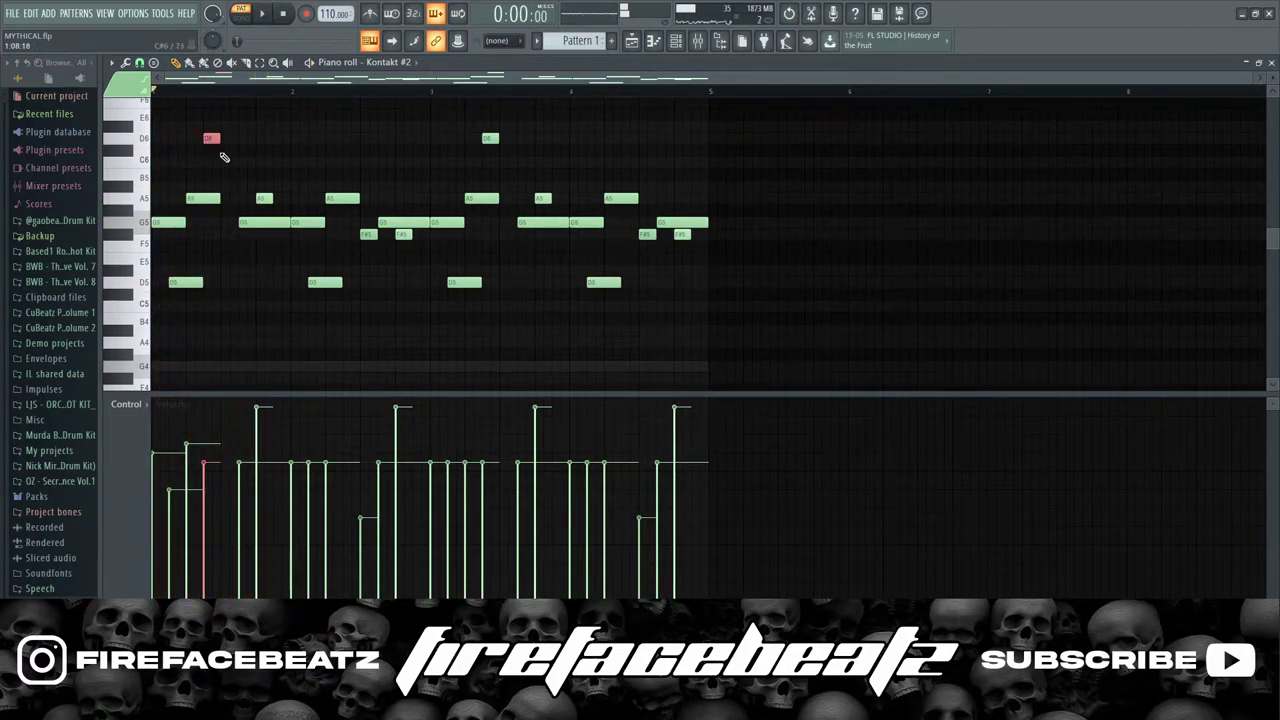
pyautogui.click(265, 199)
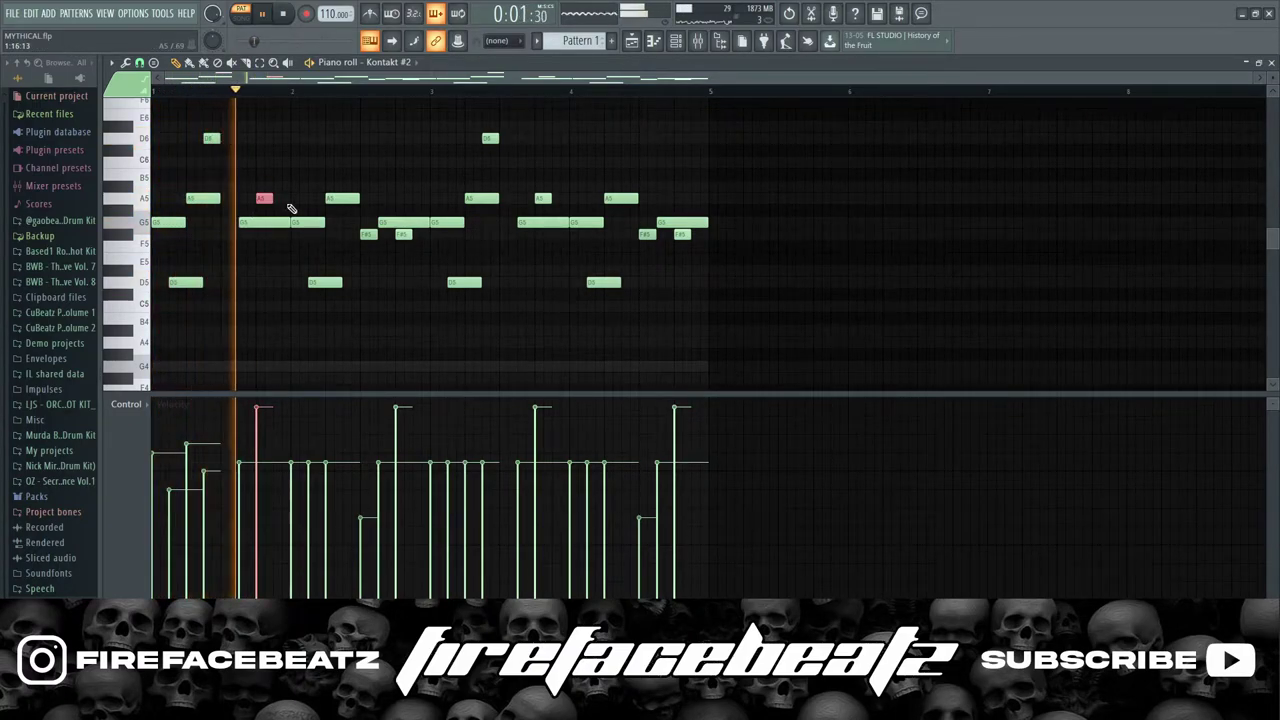
pyautogui.scroll(1, 290, 205)
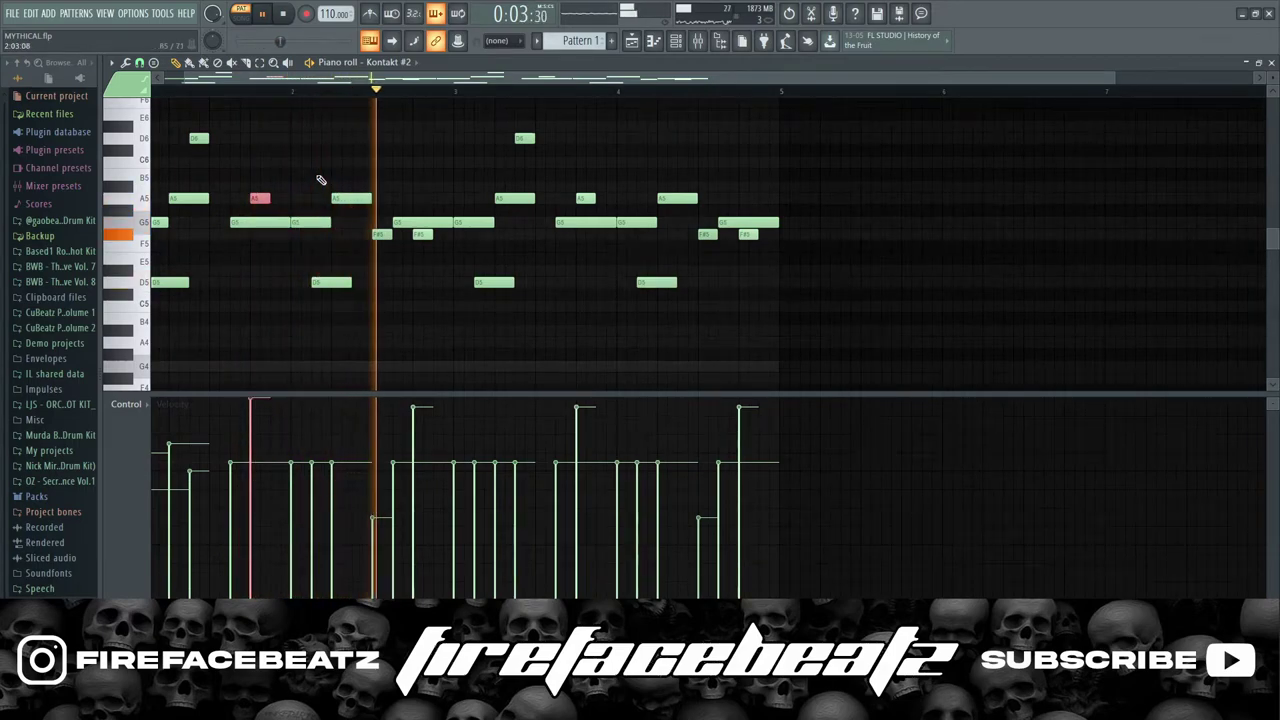
pyautogui.scroll(-1, 445, 102)
pyautogui.press('space')
# Vary the bar 3 velocities: raise the first G5, D5 and D6 notes, and lower the first A5 and the long G5.
pyautogui.moveTo(443, 120); pyautogui.dragTo(750, 395)
pyautogui.scroll(5, 706, 320)
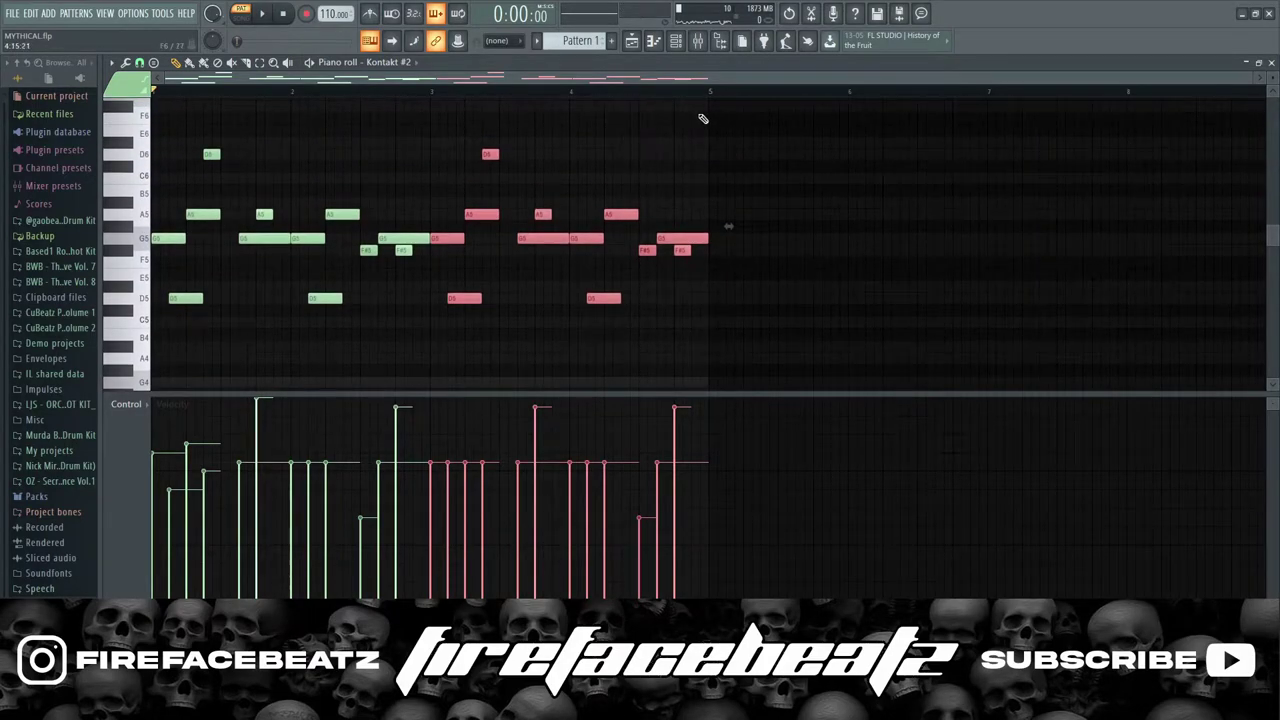
pyautogui.keyDown('ctrl'); pyautogui.click(459, 214); pyautogui.keyUp('ctrl')
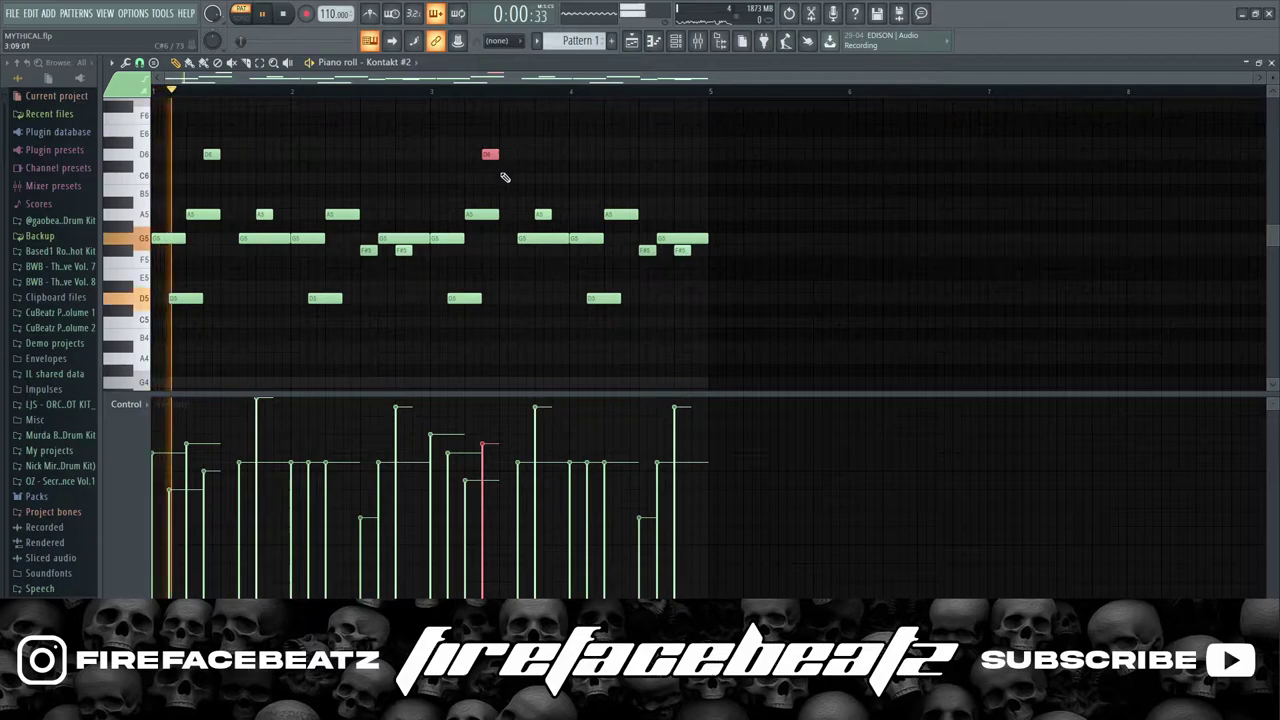
pyautogui.scroll(-3, 523, 238)
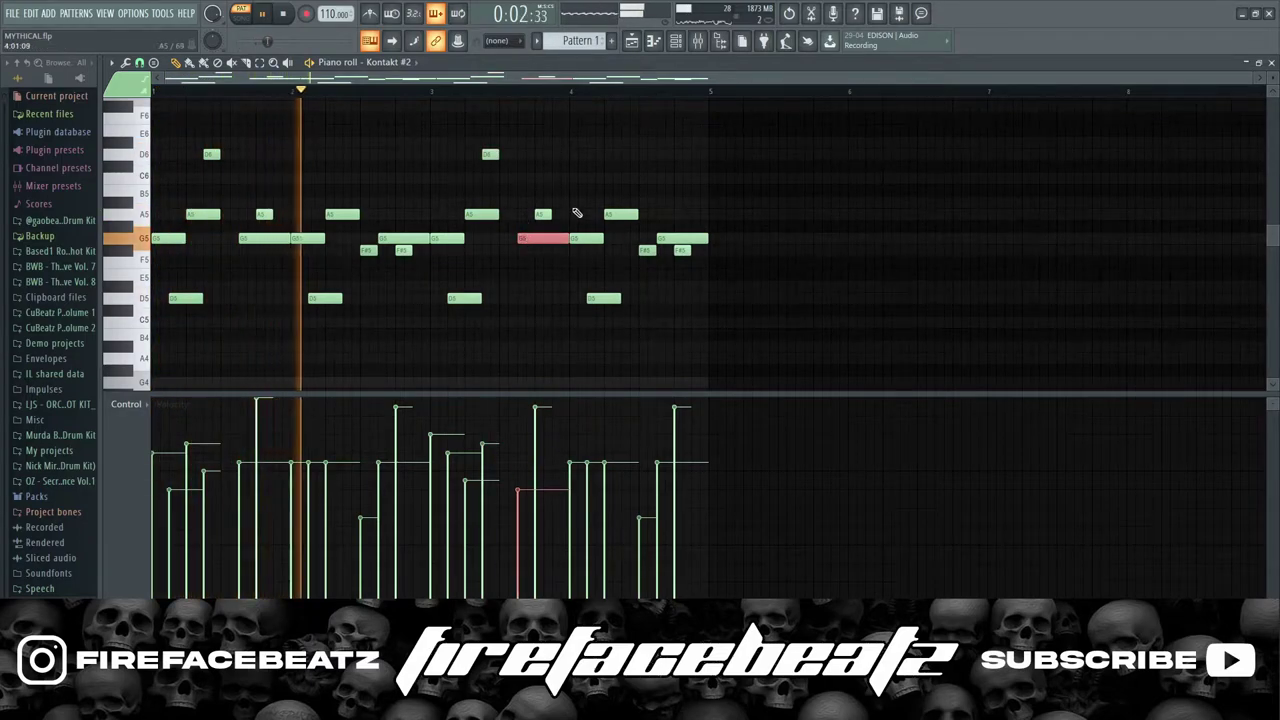
pyautogui.click(545, 214)
# Vary the bar 4 velocities: lower the first G5 slightly, and raise the D5 and the last G5.
pyautogui.scroll(-2, 587, 241)
pyautogui.scroll(1, 603, 300)
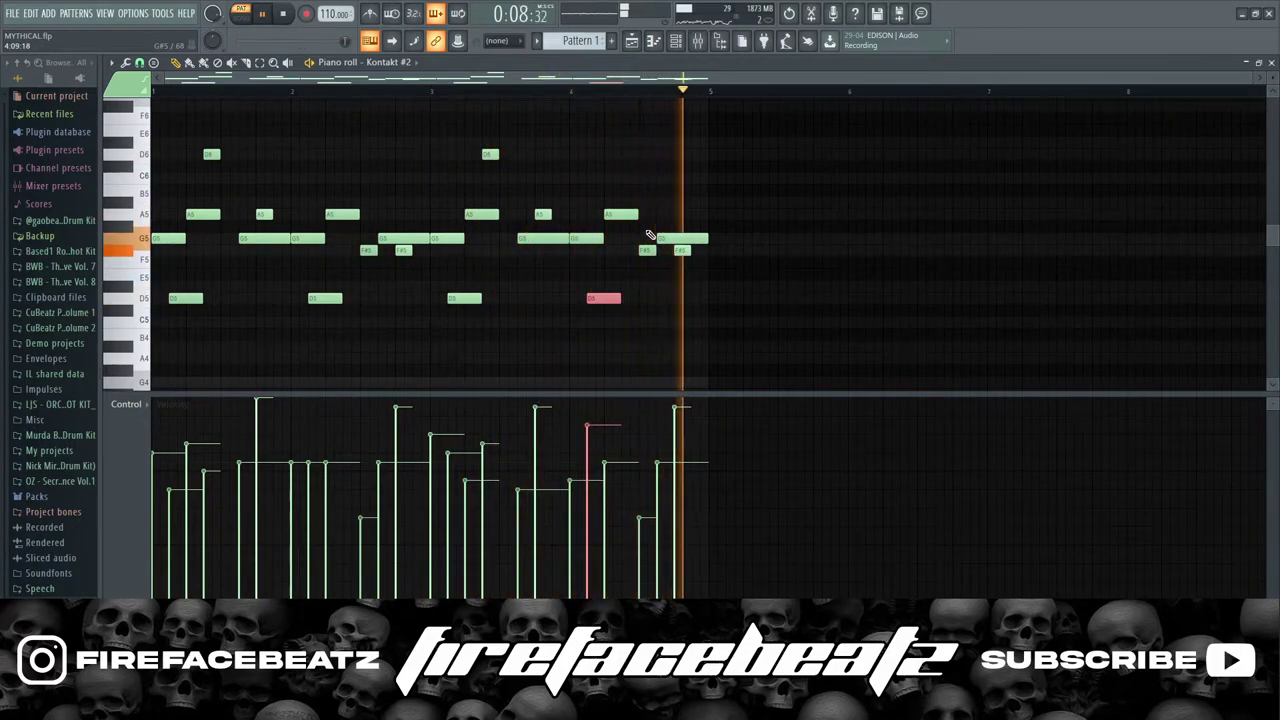
pyautogui.scroll(4, 688, 236)
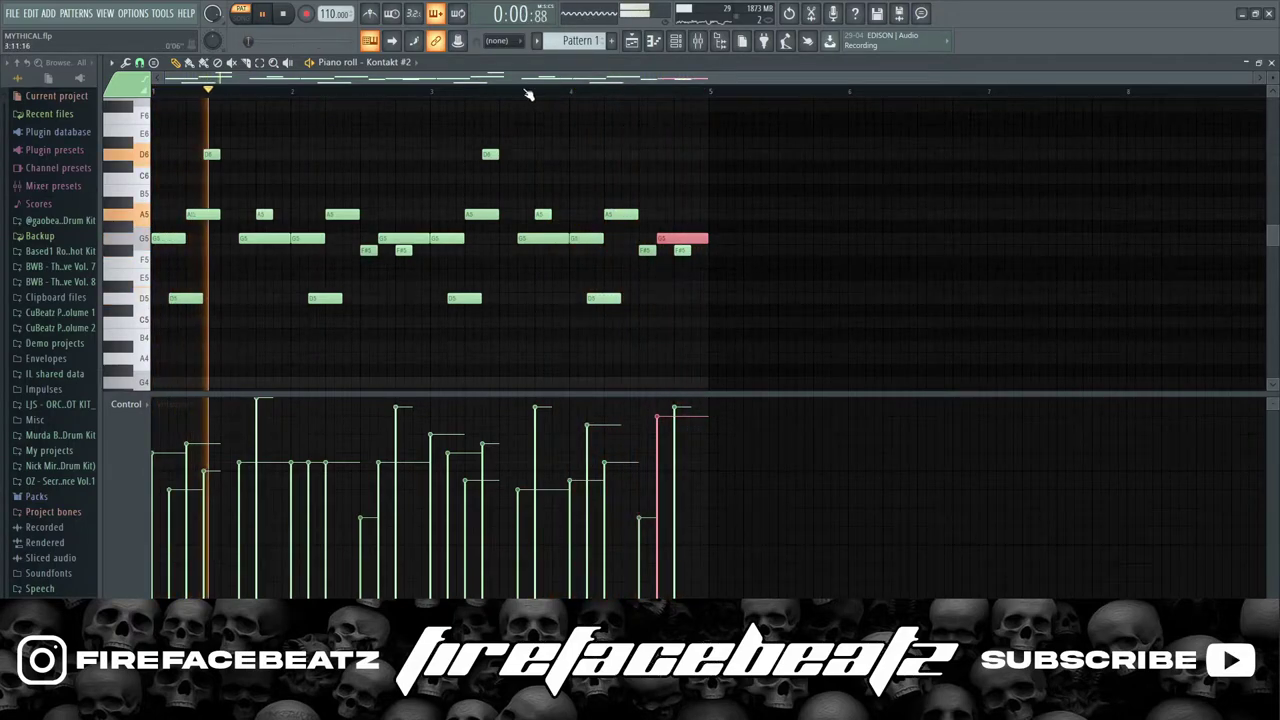
# Set the Kontakt #2 channel volume to 92% in the channel rack and return to the piano roll.
pyautogui.click(632, 41)
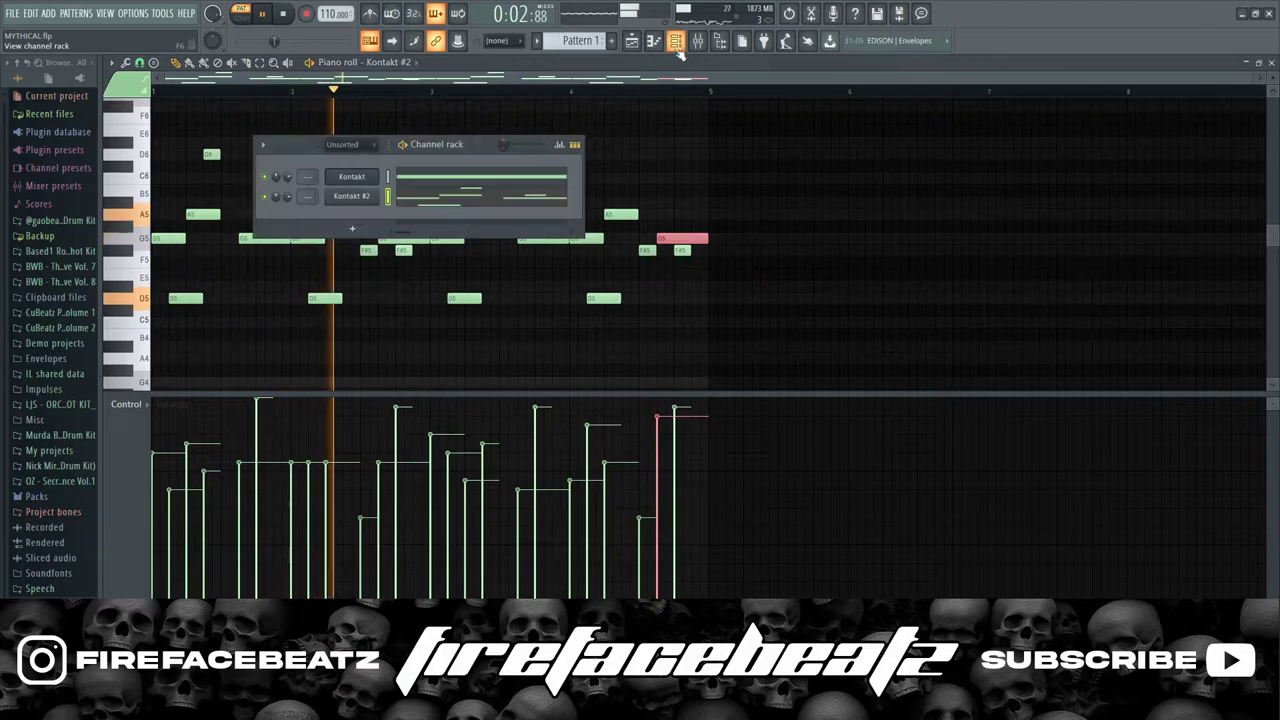
pyautogui.moveTo(285, 195); pyautogui.dragTo(285, 182)
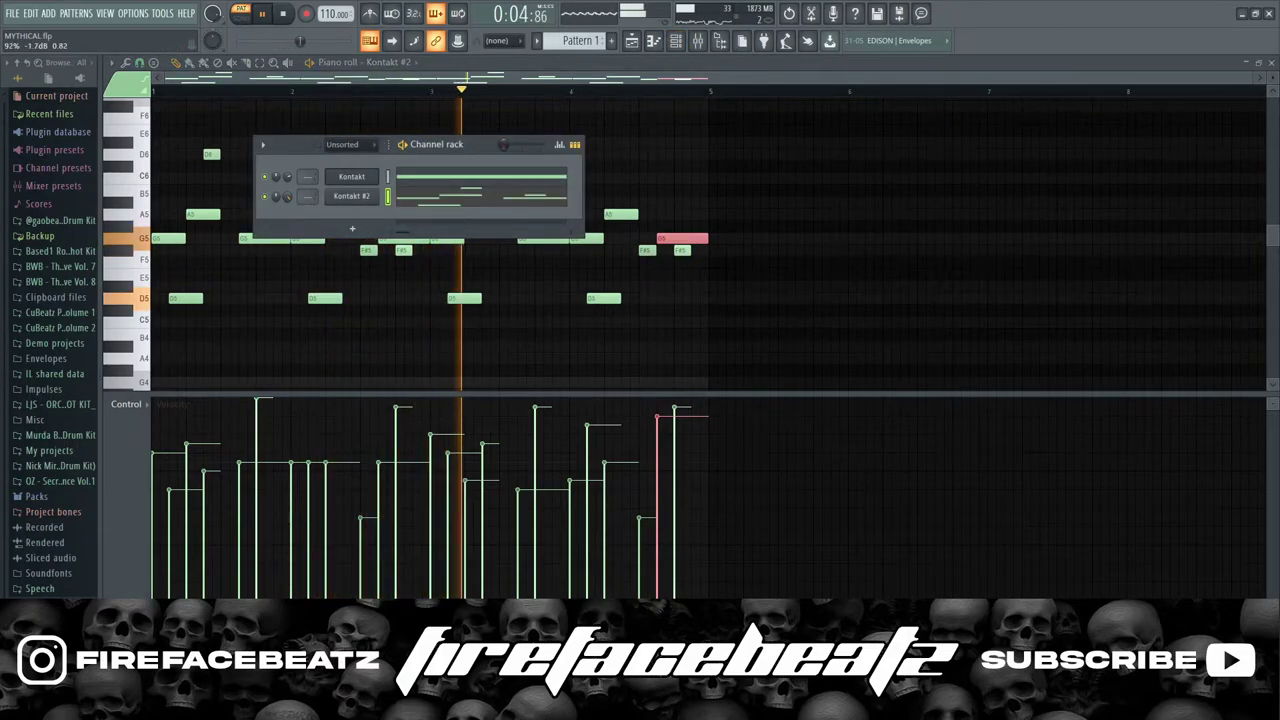
pyautogui.press('F6')
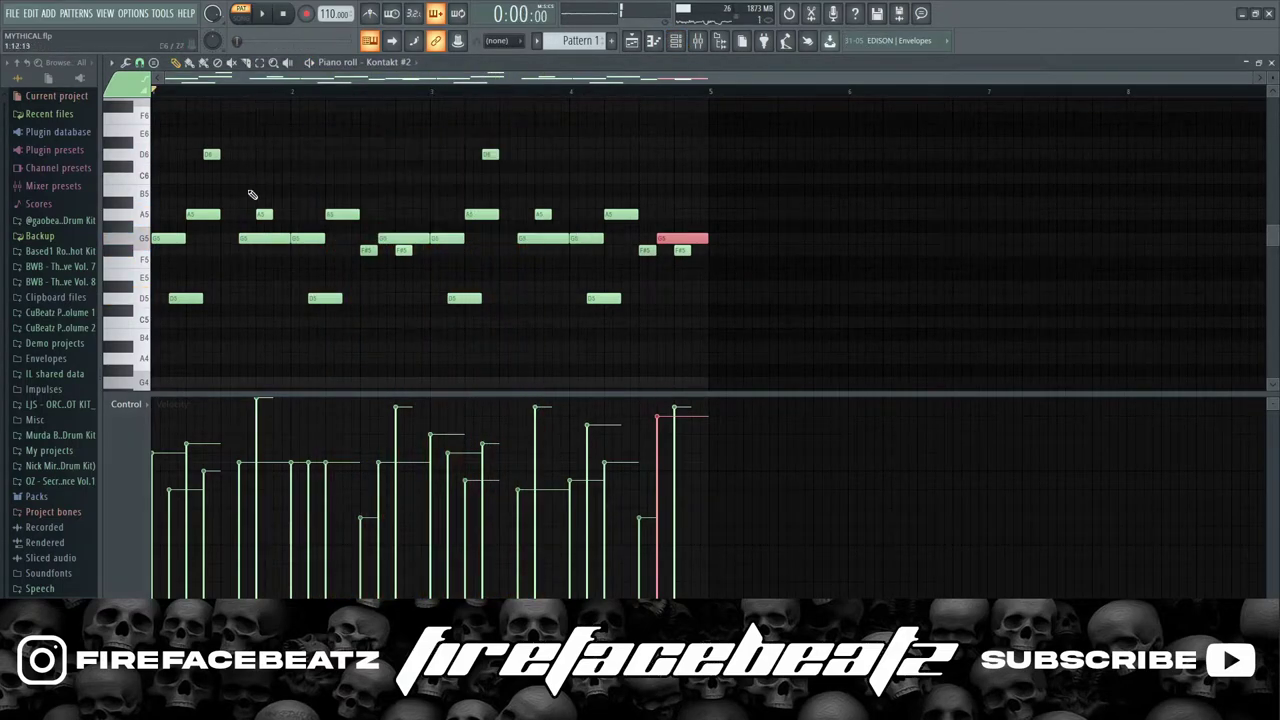
# Add a one-bar G4 note in bar 1 and a one-bar A4 note in bar 2, both at reduced velocity.
pyautogui.scroll(-2, 180, 295)
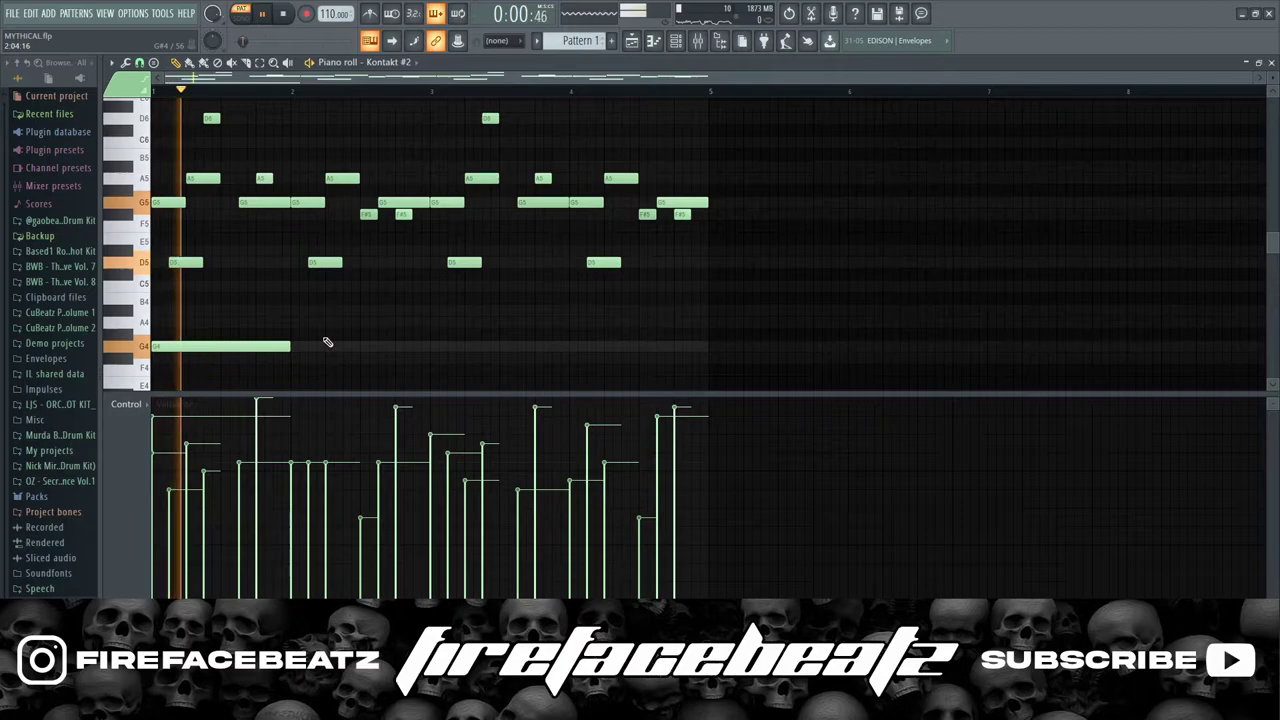
pyautogui.scroll(-4, 329, 343)
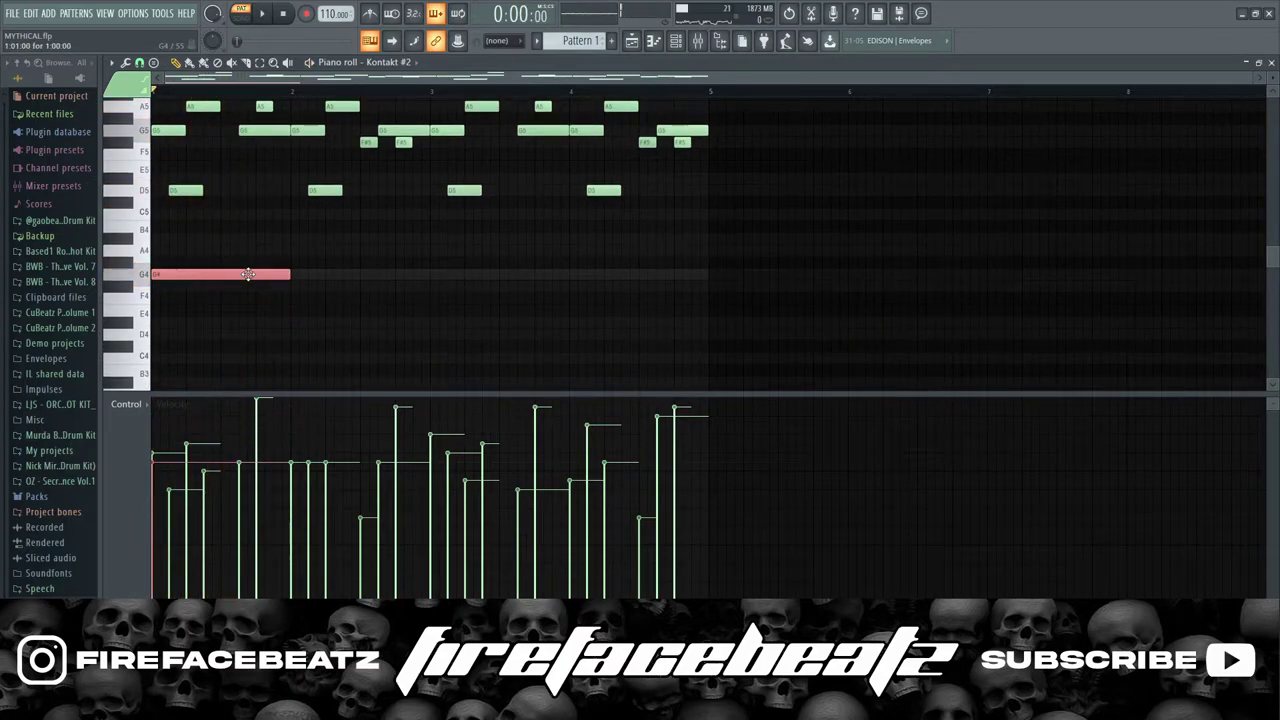
pyautogui.click(291, 251)
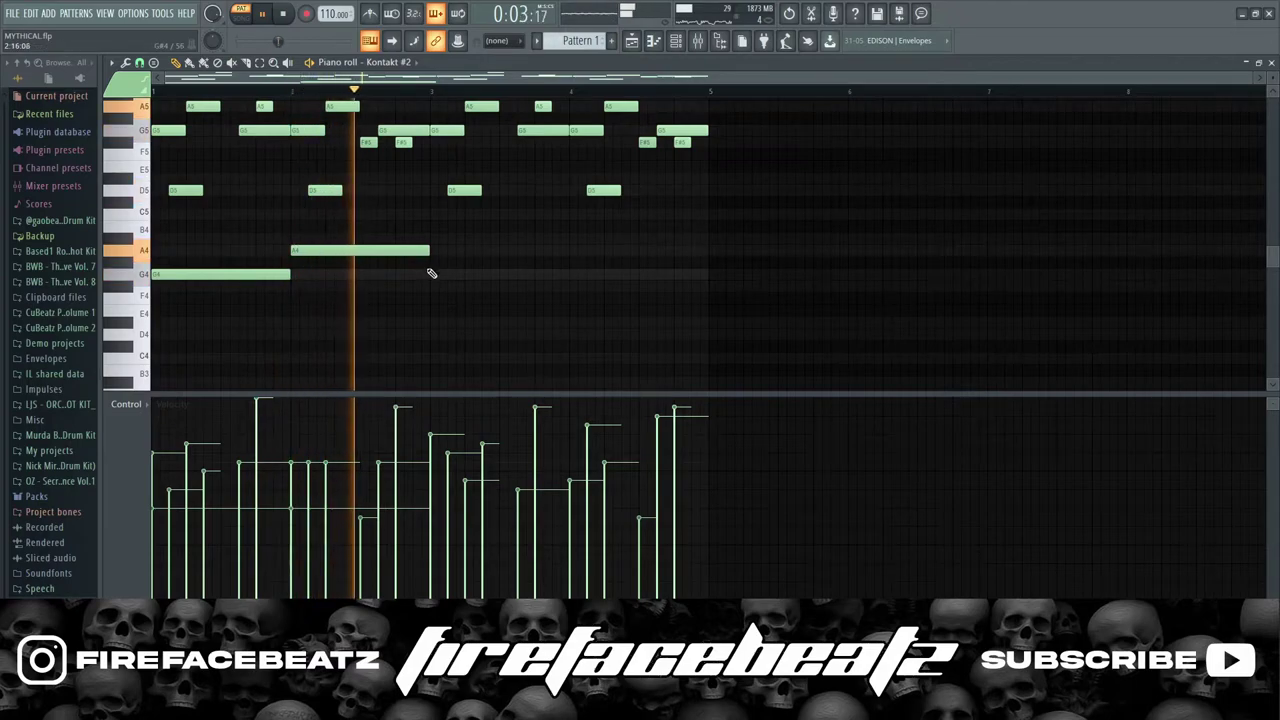
# Try a one-bar G#4 note in bar 3 and delete it.
pyautogui.click(432, 237)
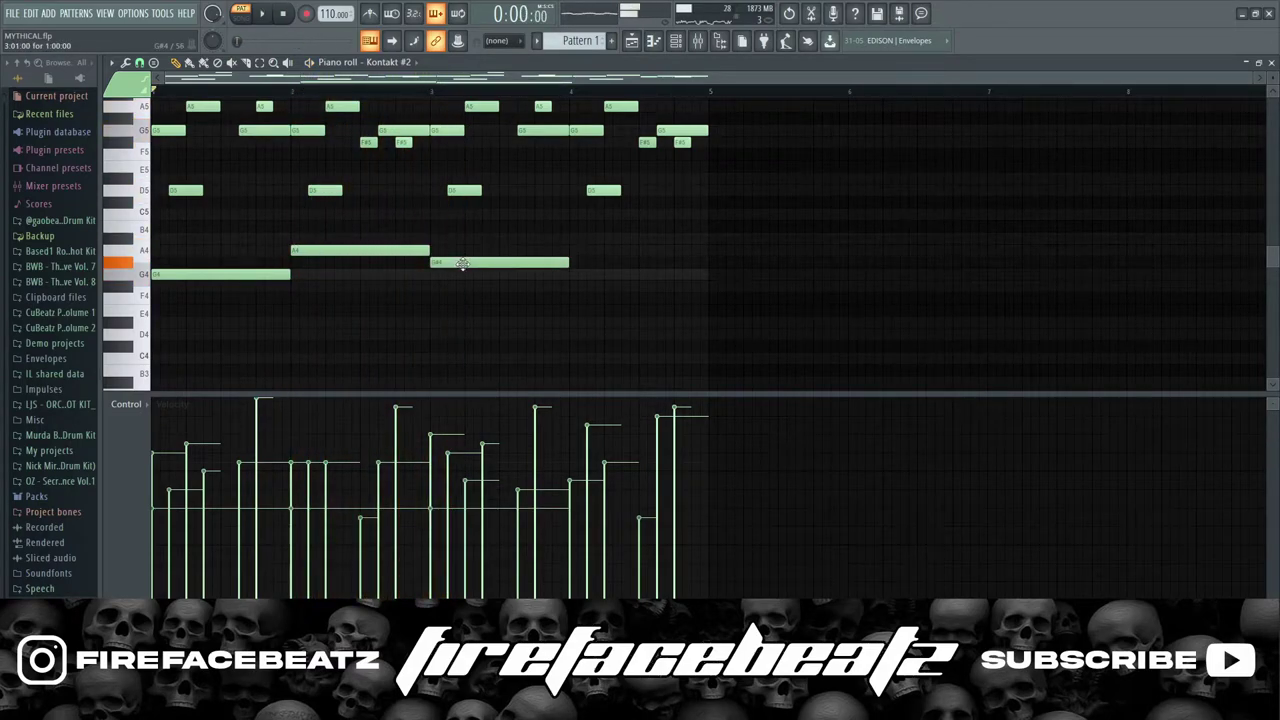
pyautogui.press('space')
pyautogui.rightClick(508, 276)
# Select the long G4 and A4 notes, duplicate them into bars 3 and 4 and play the pattern.
pyautogui.moveTo(452, 240); pyautogui.dragTo(218, 302)
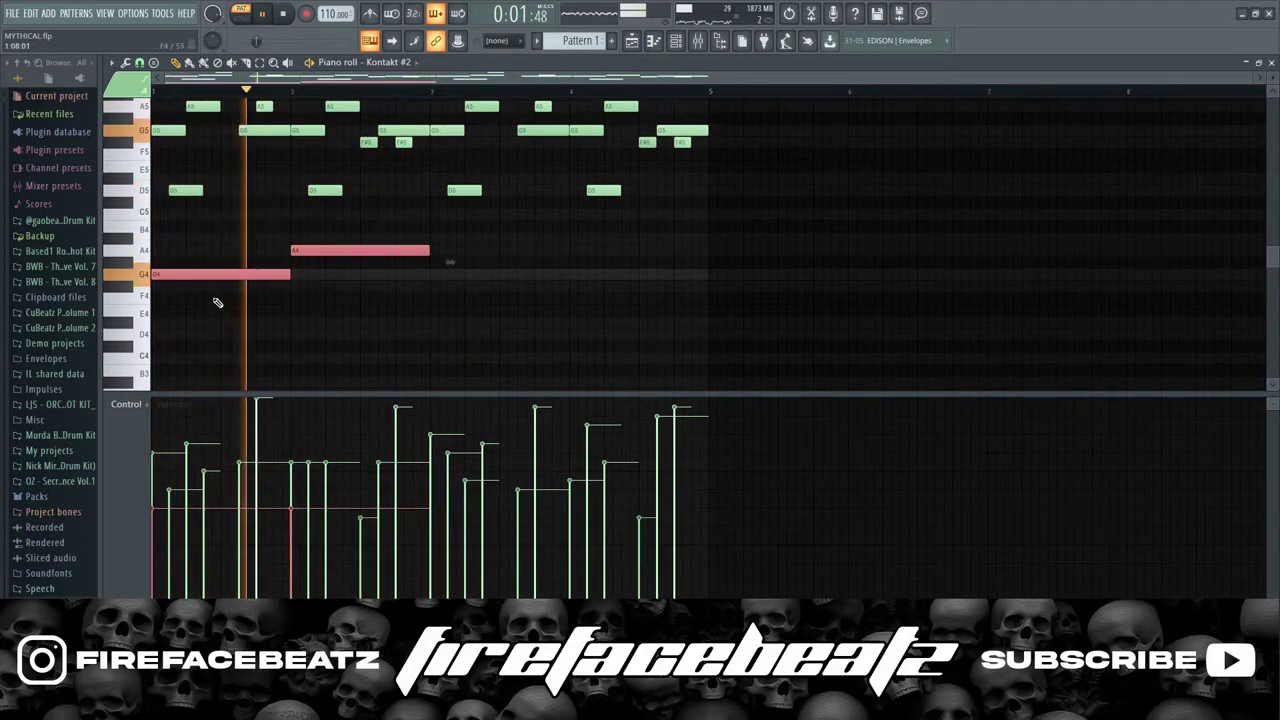
pyautogui.hotkey('ctrl', 'b')
pyautogui.press('space')
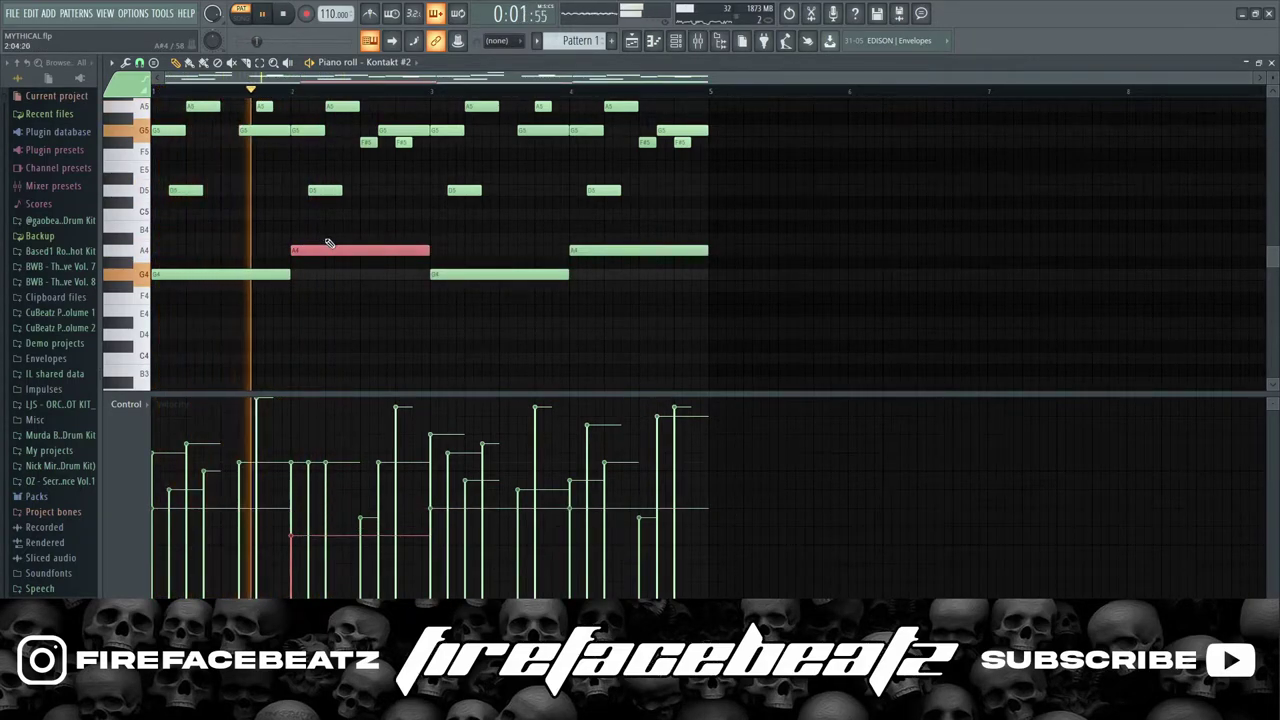
# Lower the velocity of the long A4 notes, and reduce all four long G4 and A4 notes slightly together.
pyautogui.moveTo(485, 261); pyautogui.dragTo(483, 286)
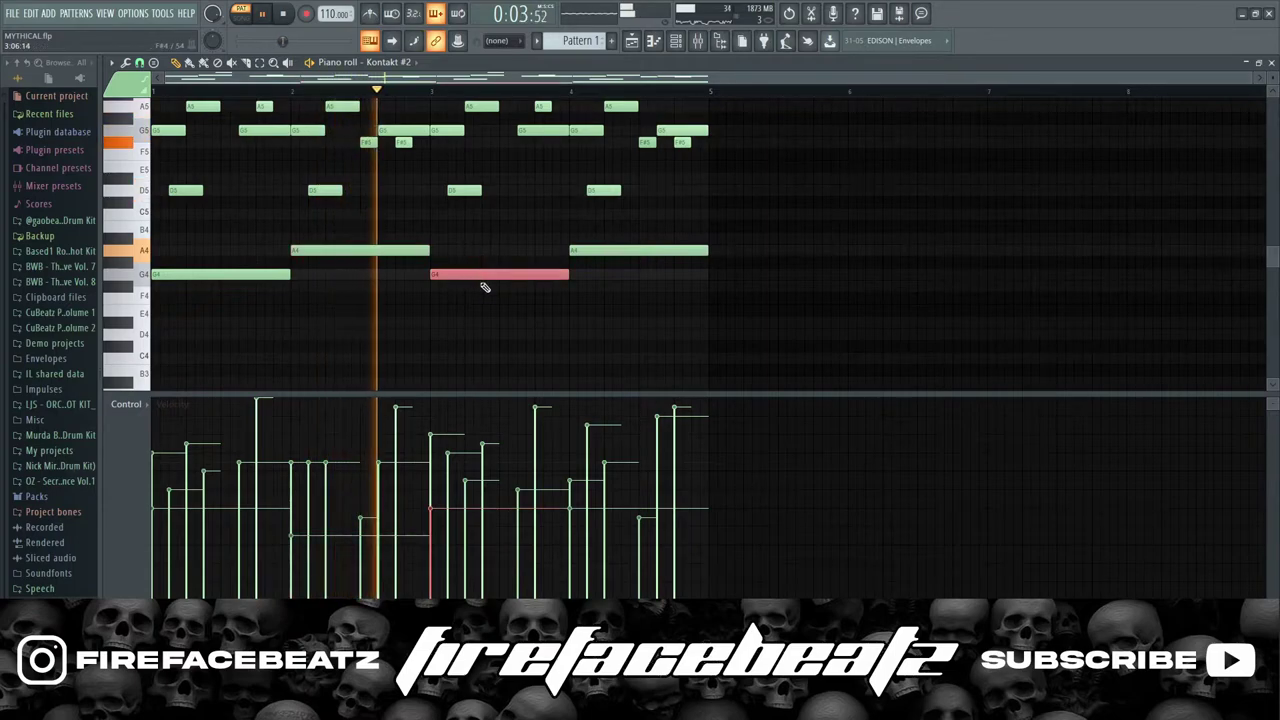
pyautogui.click(648, 252)
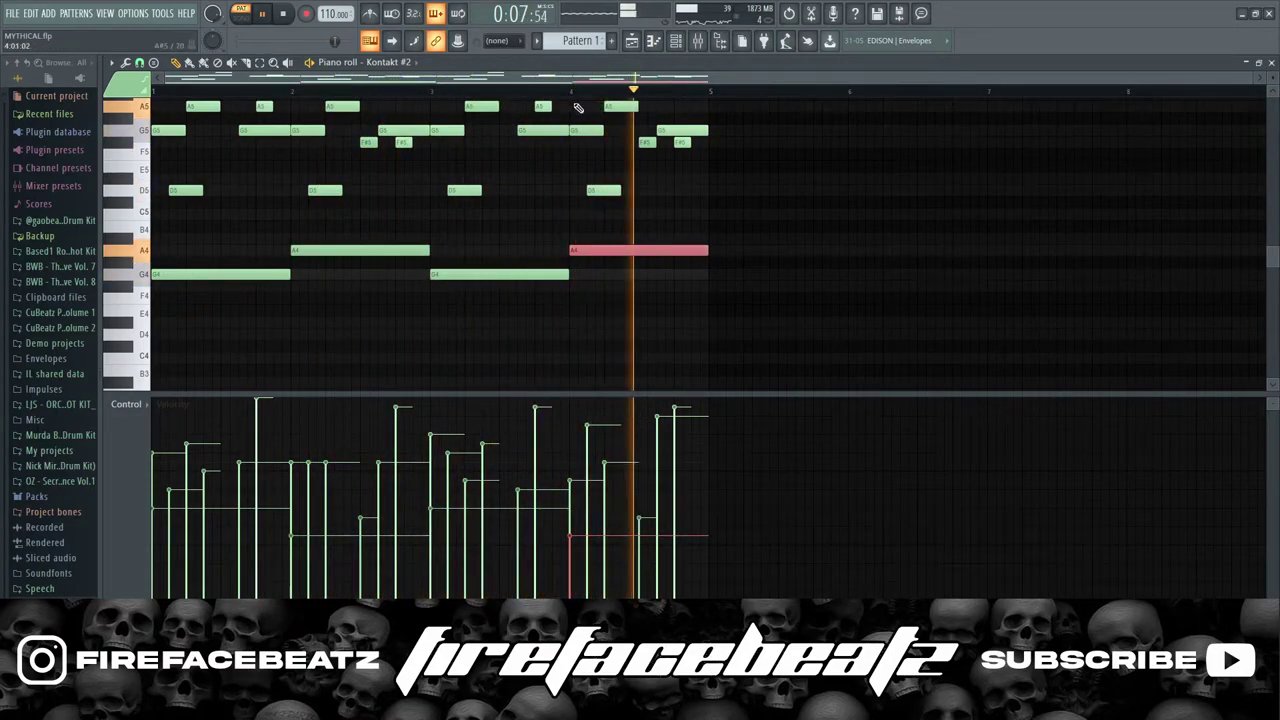
pyautogui.moveTo(125, 272); pyautogui.dragTo(125, 250)
pyautogui.scroll(-2, 126, 262)
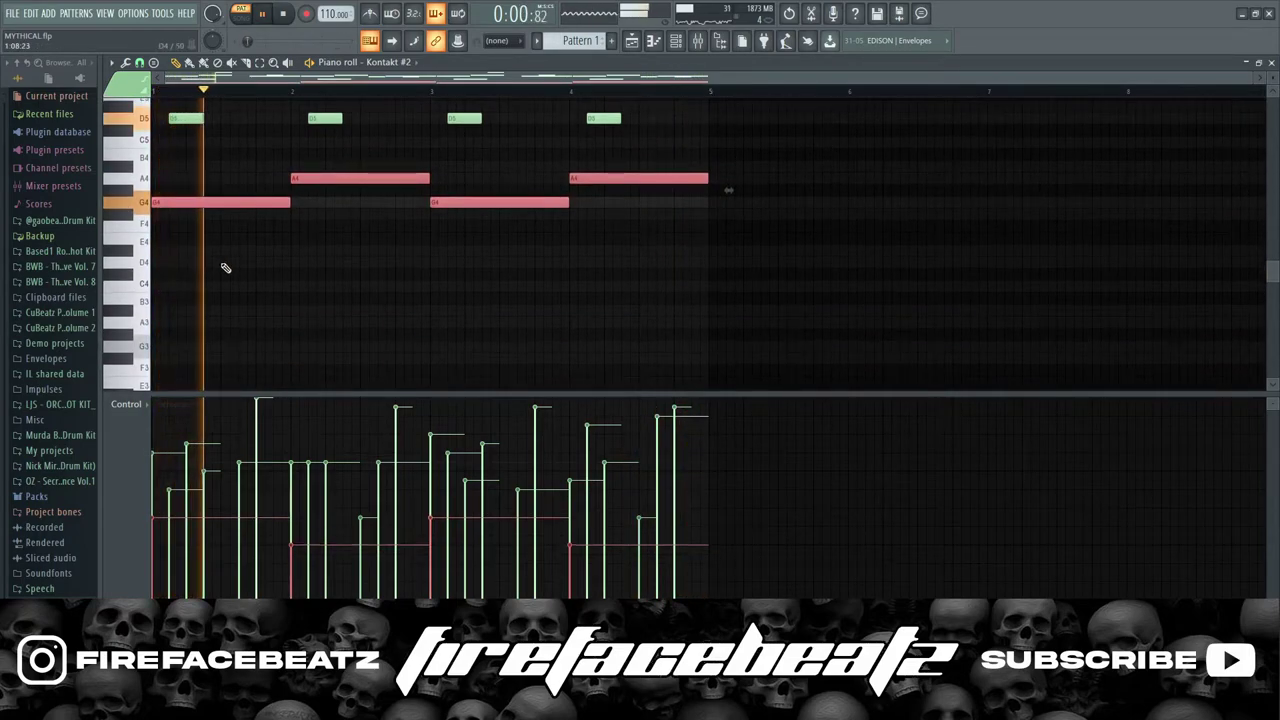
# Add a two-step D5 note at 1:09:00 in the BWB - One Shot 5 piano roll.
pyautogui.scroll(4, 340, 260)
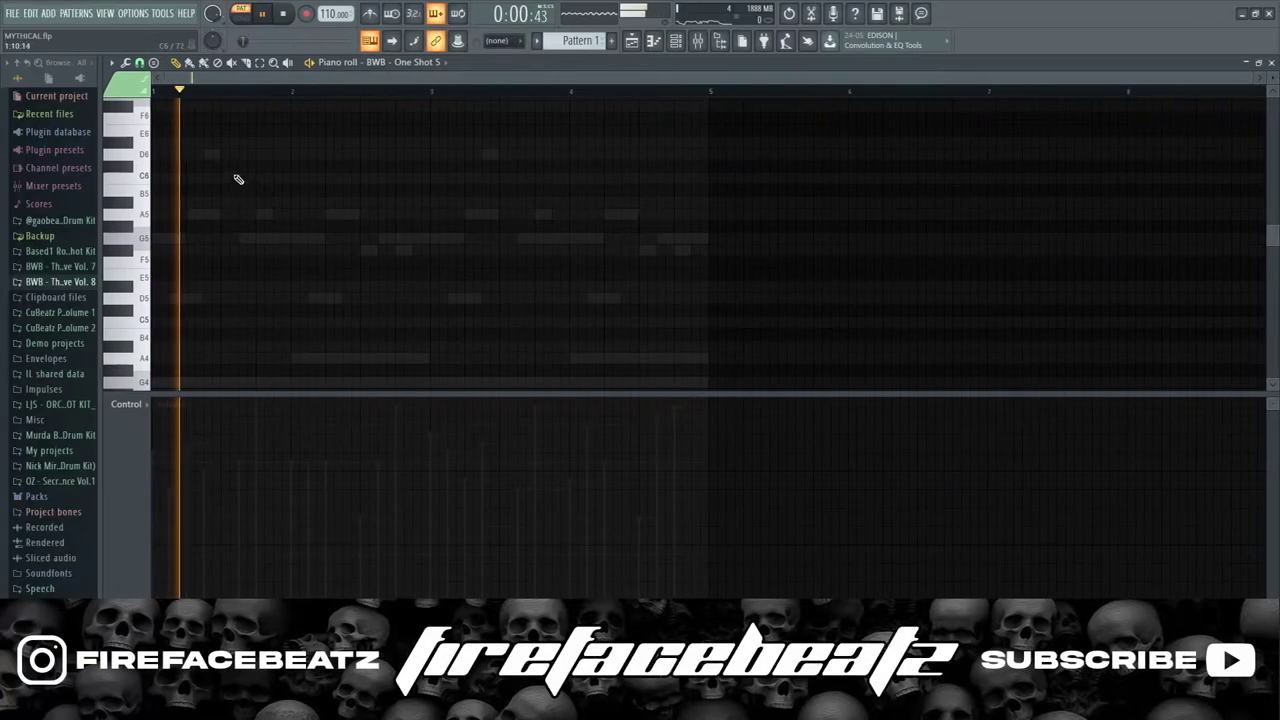
pyautogui.click(241, 155)
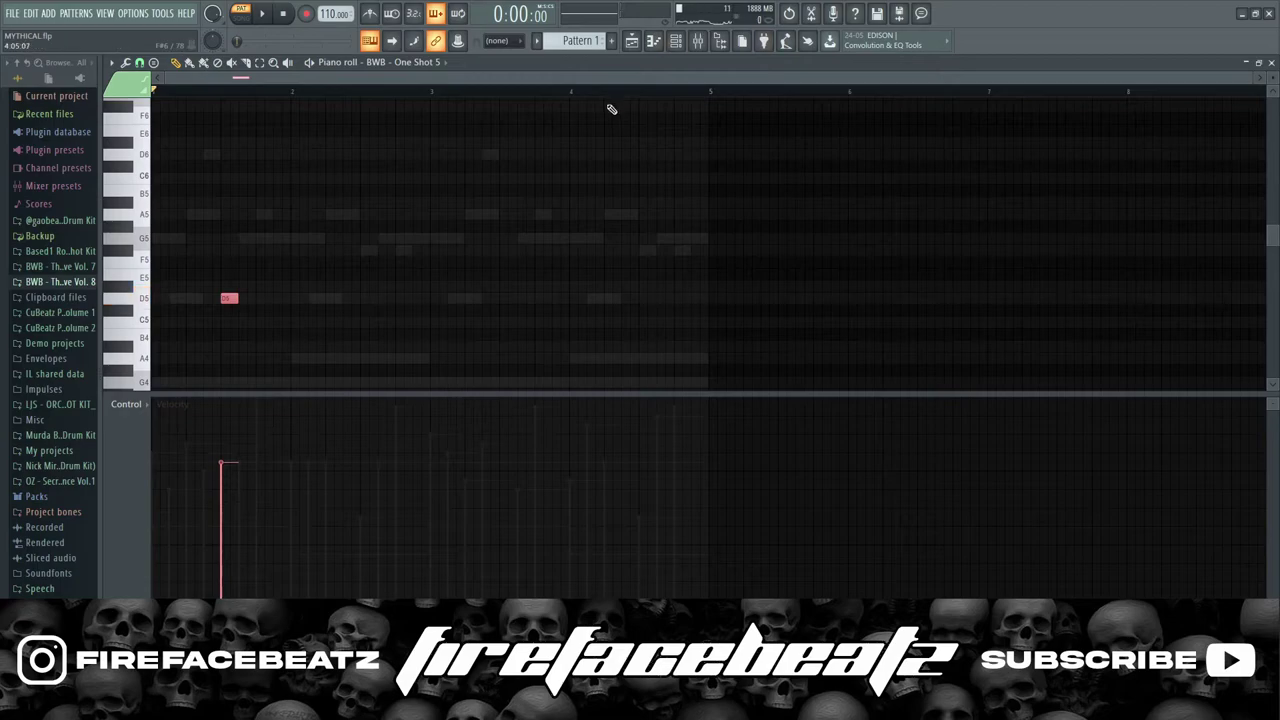
# Move the one-shot note to G5 at 1:11:00 and add a two-step F#5 note at 2:09:00.
pyautogui.click(684, 39)
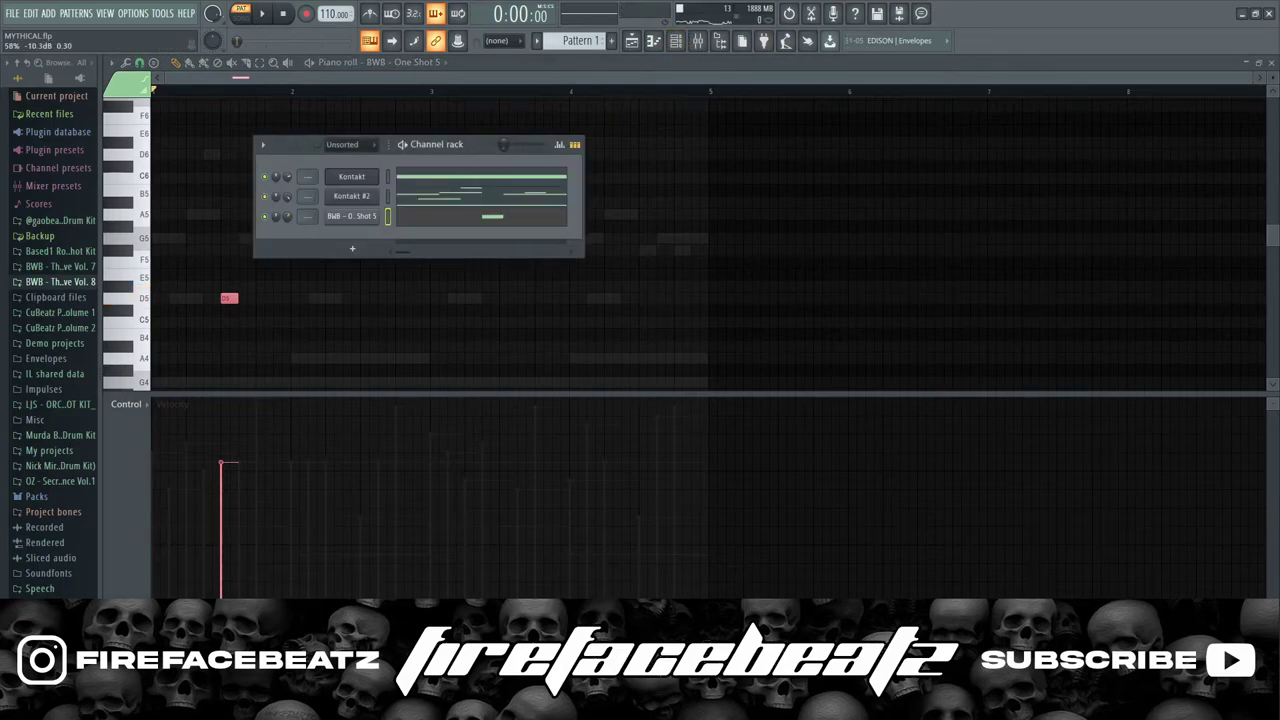
pyautogui.click(343, 72)
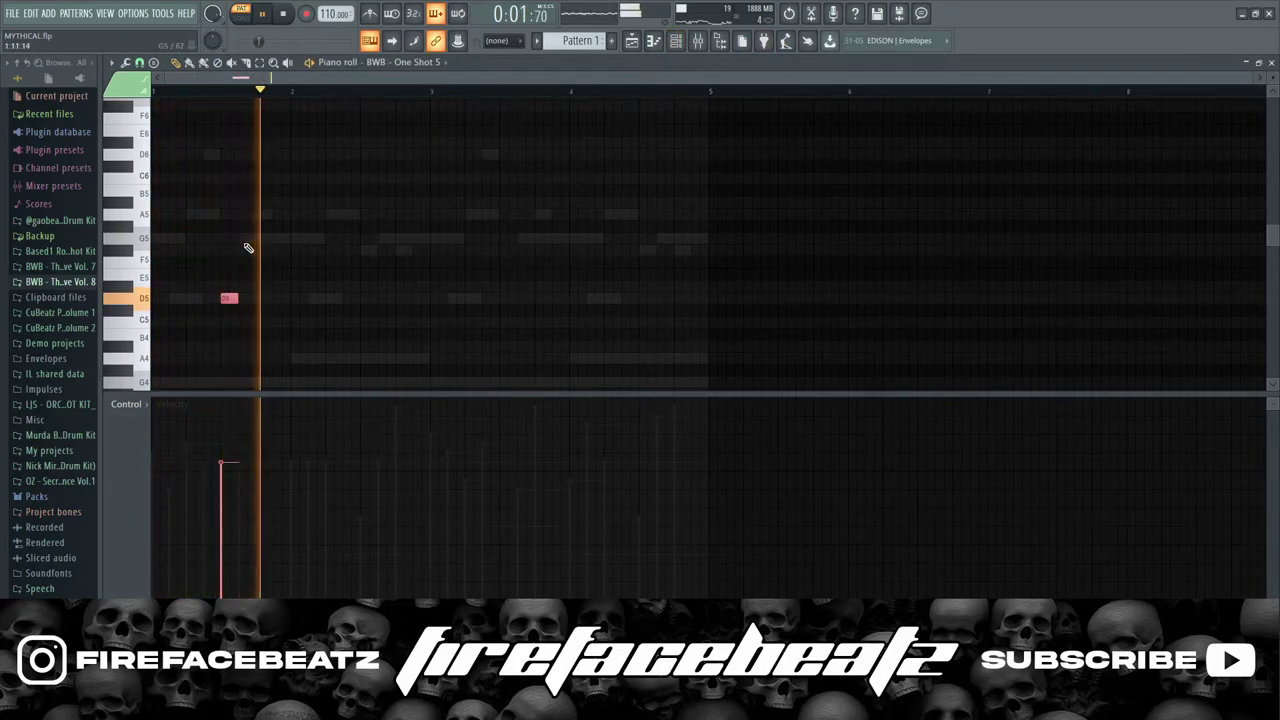
pyautogui.press('space')
pyautogui.moveTo(247, 298); pyautogui.dragTo(247, 238)
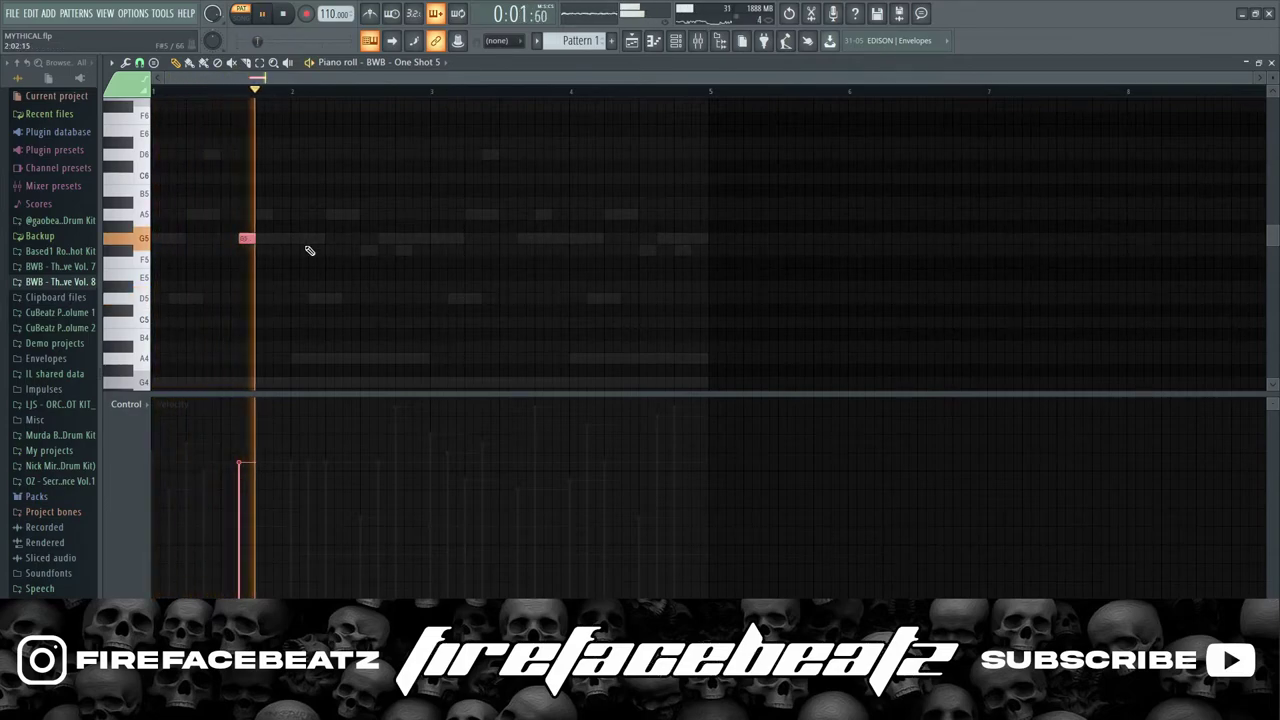
pyautogui.click(398, 251)
pyautogui.rightClick(402, 252)
pyautogui.click(368, 252)
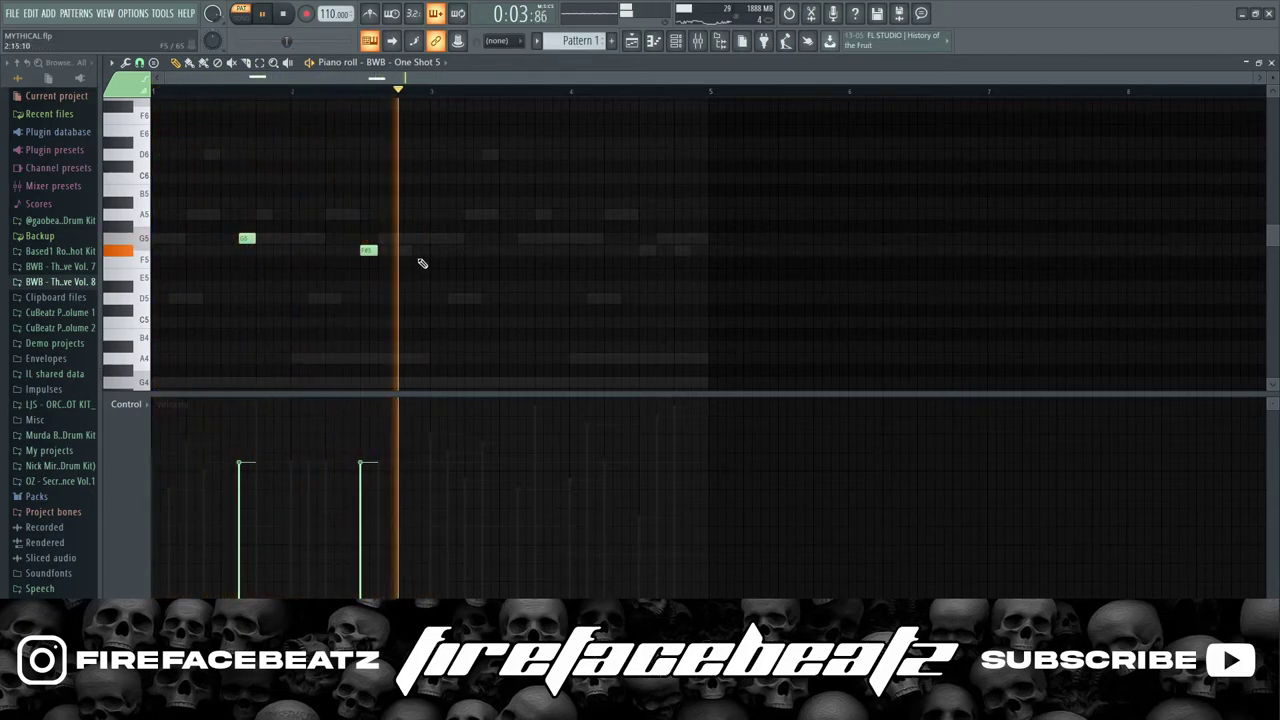
# Duplicate the two one-shot notes into bars 3 and 4, raise the last copy to A5 and play the pattern.
pyautogui.press('space')
pyautogui.hotkey('ctrl', 'b')
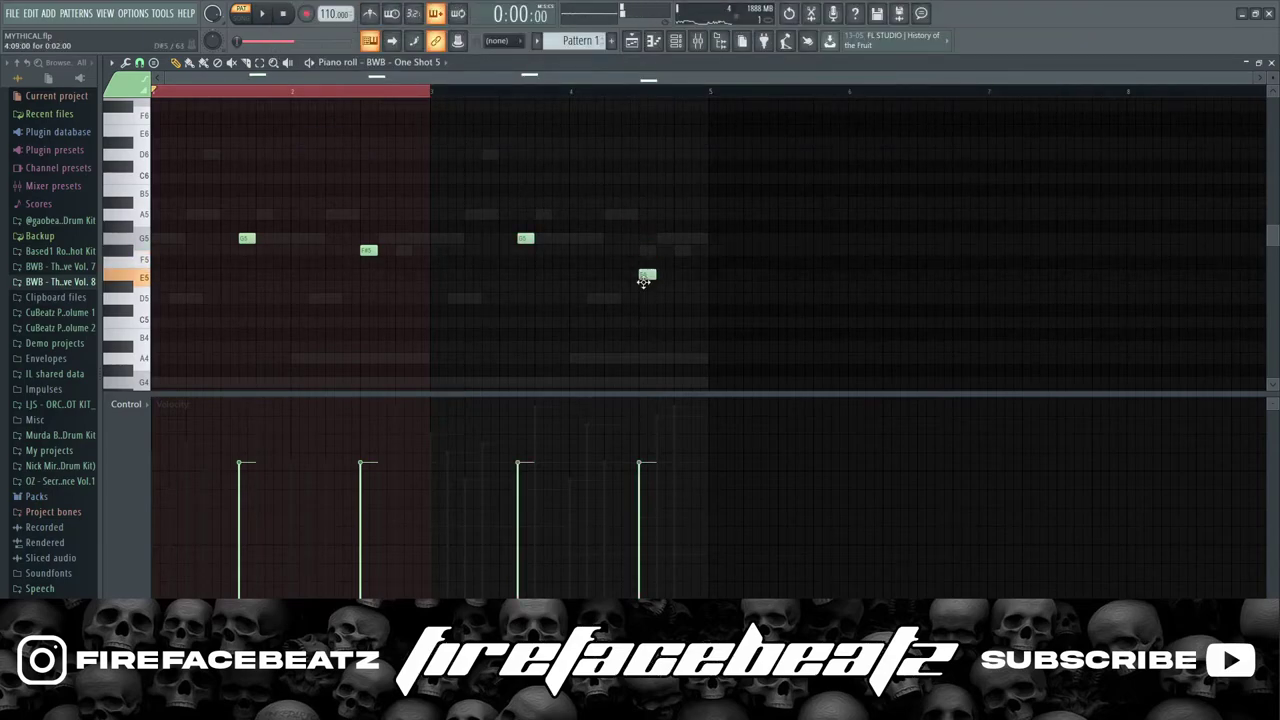
pyautogui.press('space')
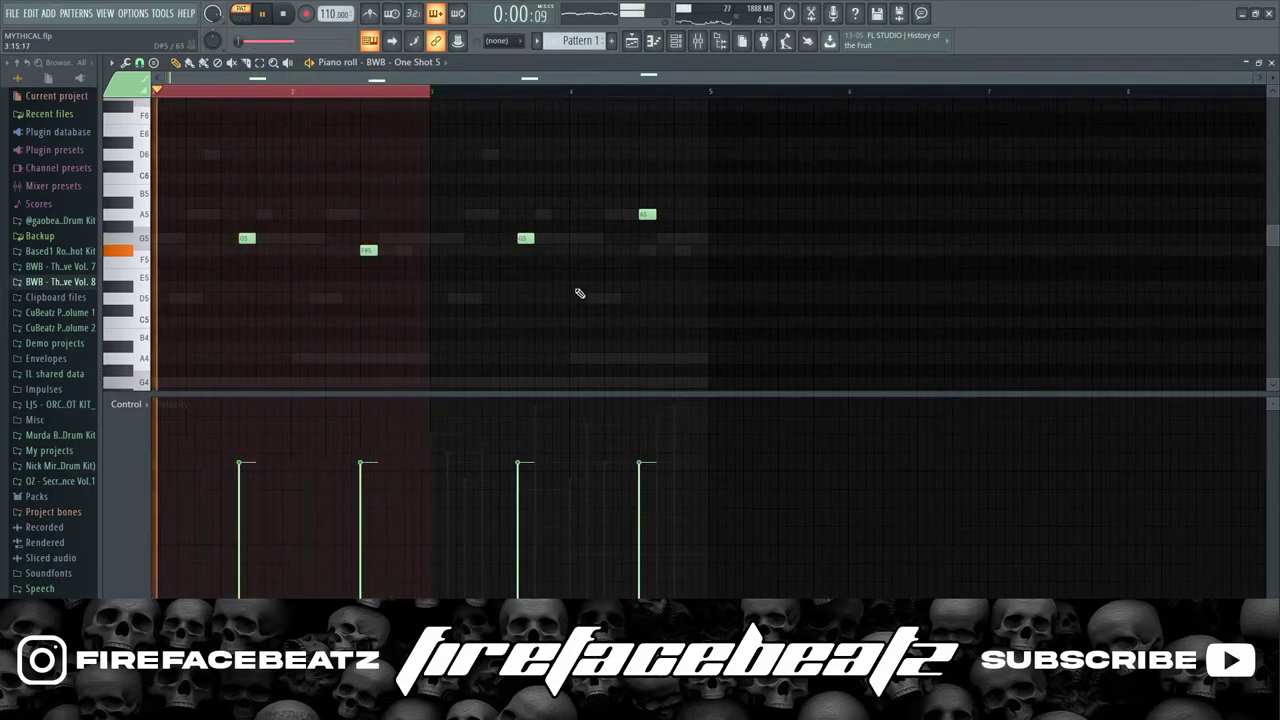
pyautogui.press('space')
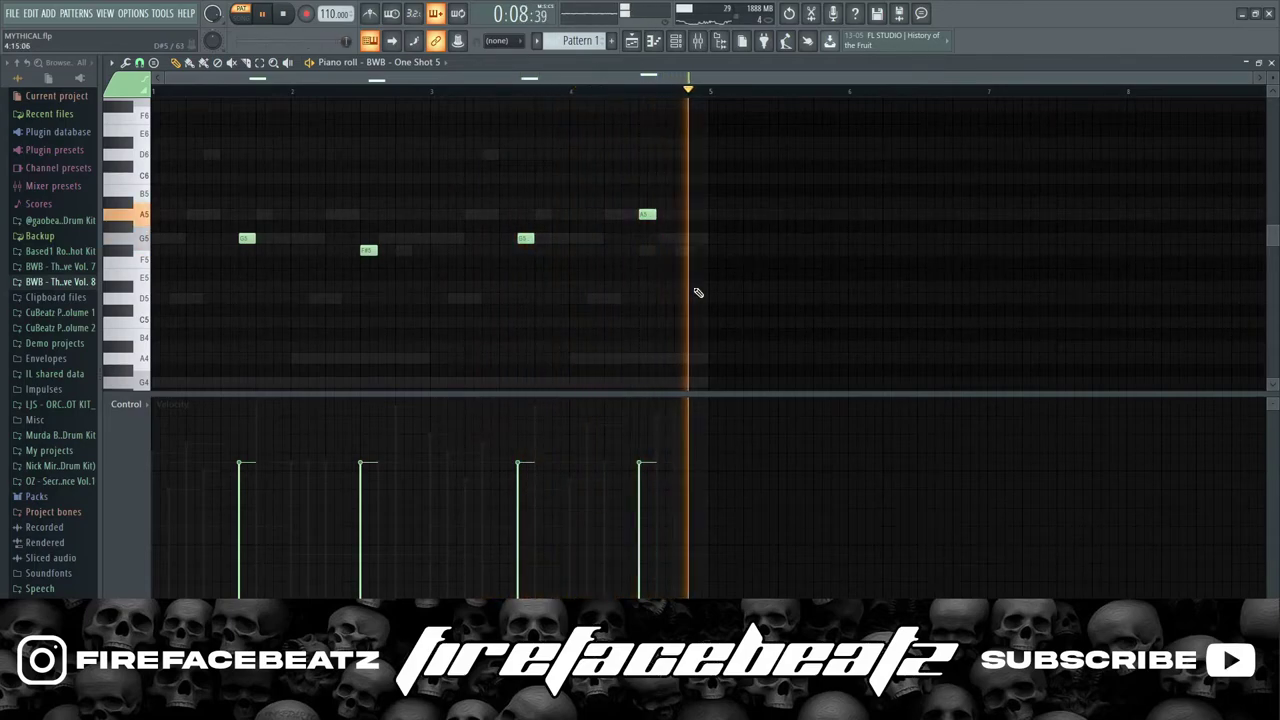
# Add a G5 note at 2:11:00 and an F#5 note at 4:13:00, then save and play the project.
pyautogui.click(383, 240)
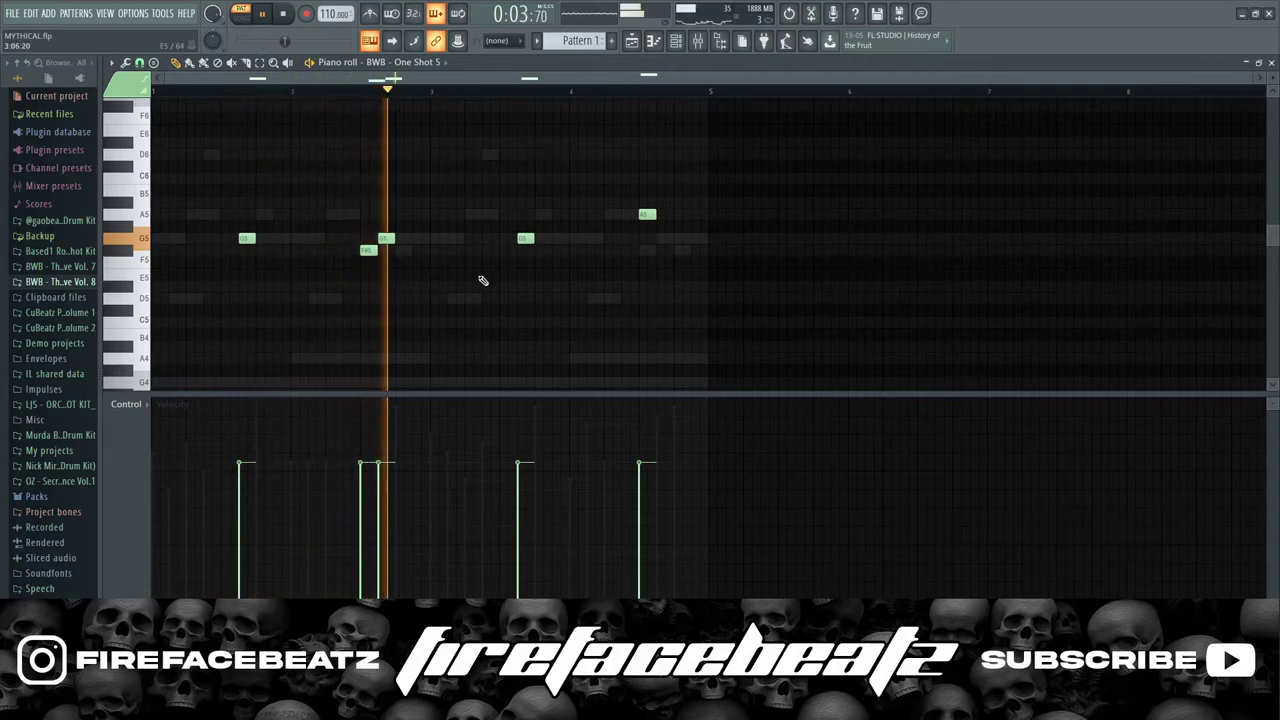
pyautogui.click(625, 240)
pyautogui.hotkey('ctrl', 's')
pyautogui.press('space')
pyautogui.click(677, 250)
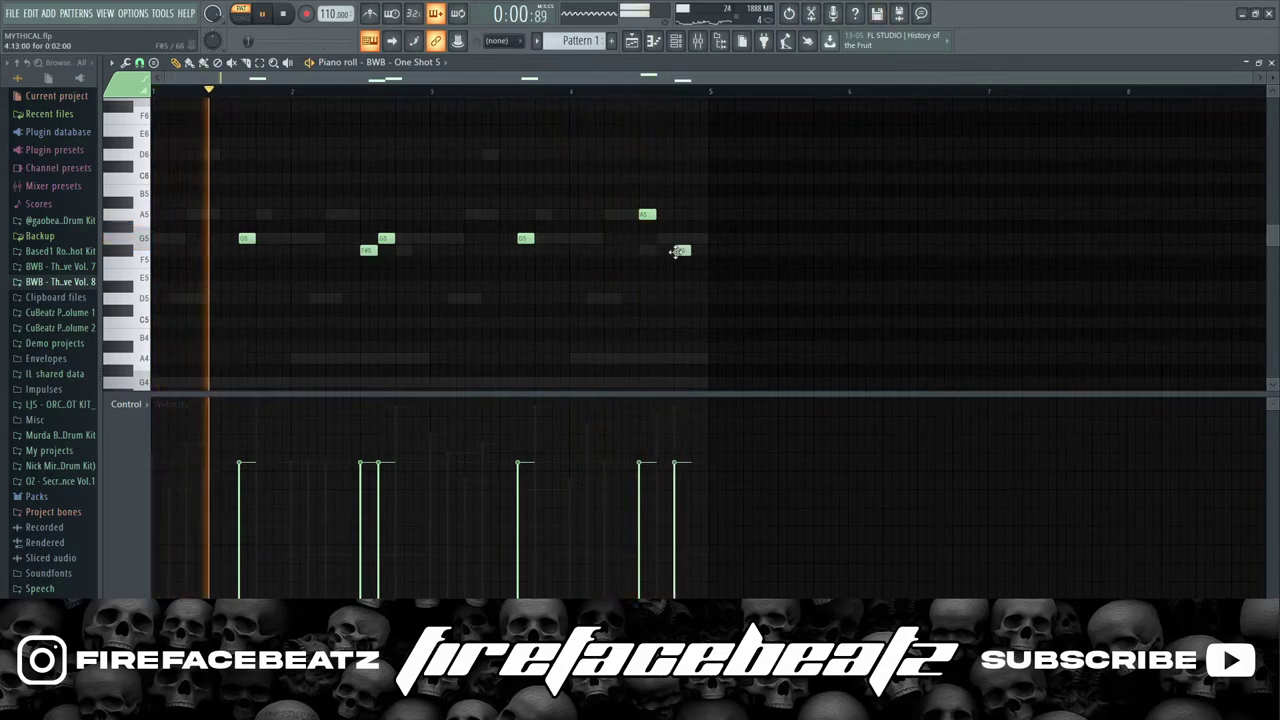
pyautogui.click(519, 90)
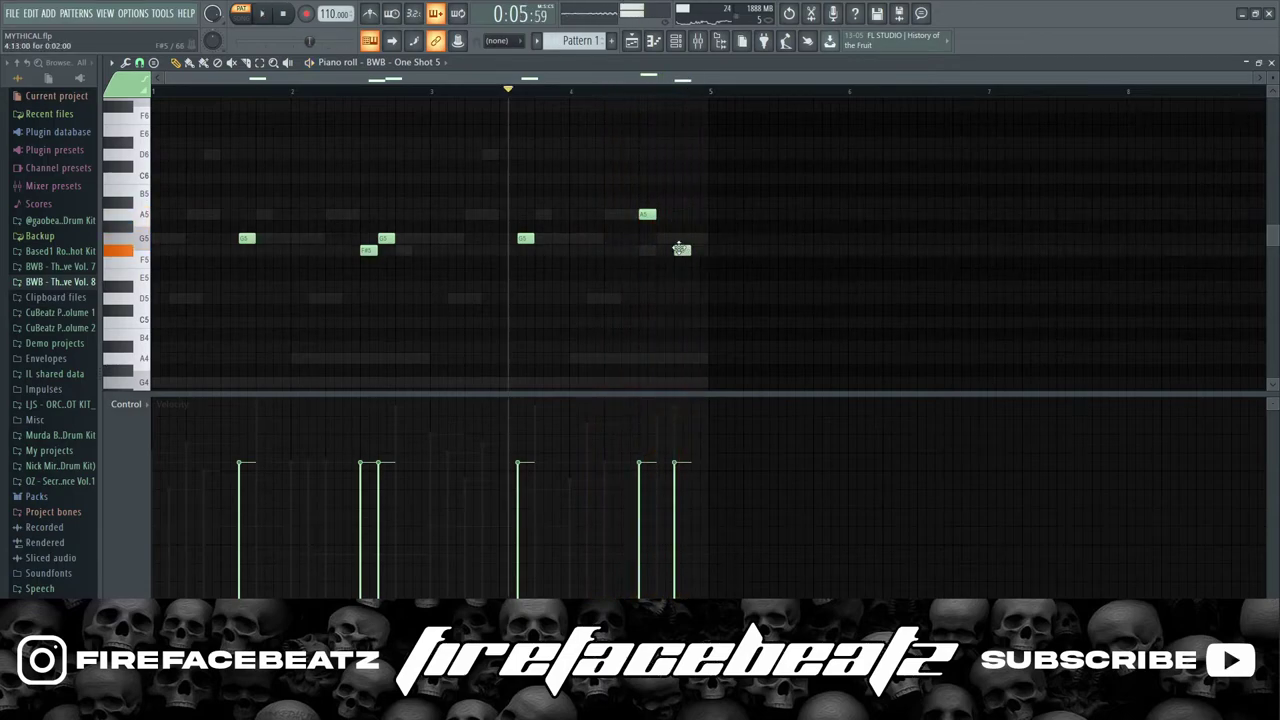
pyautogui.press('space')
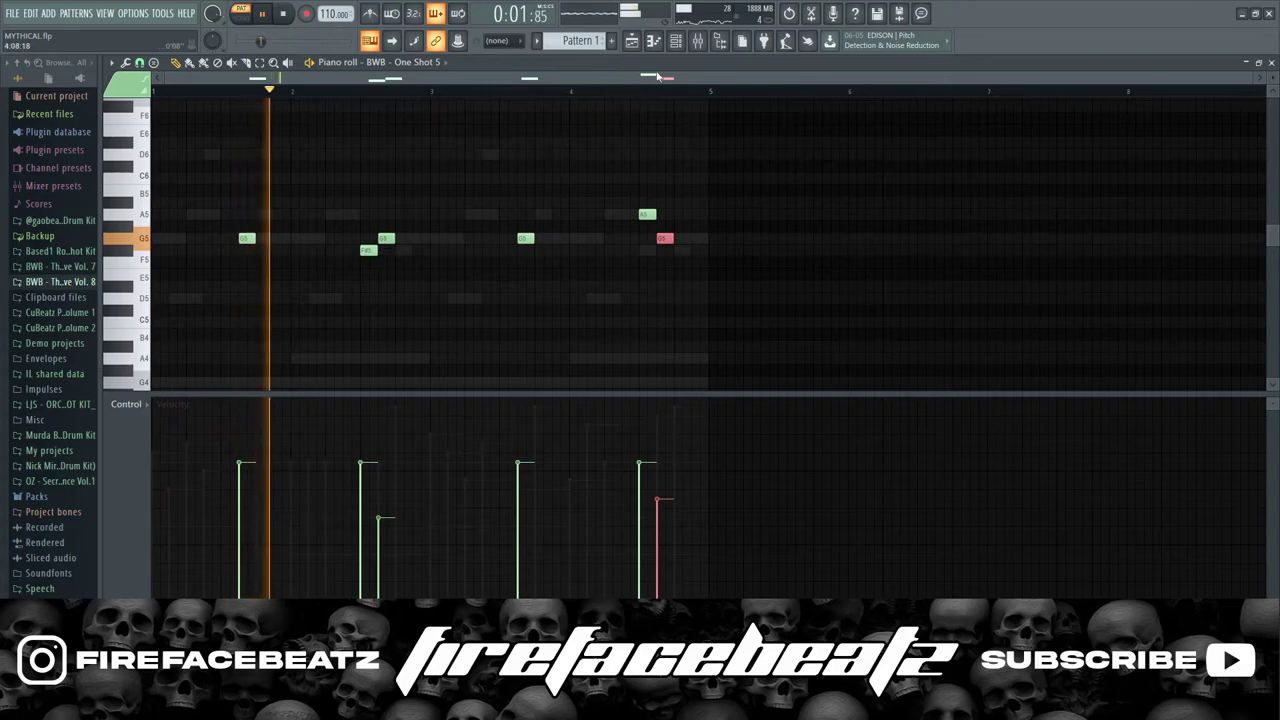
# Add a two-step A4 note at 1:13:00 in the BWB - One Shot 15 piano roll and audition it in the loop.
pyautogui.click(677, 42)
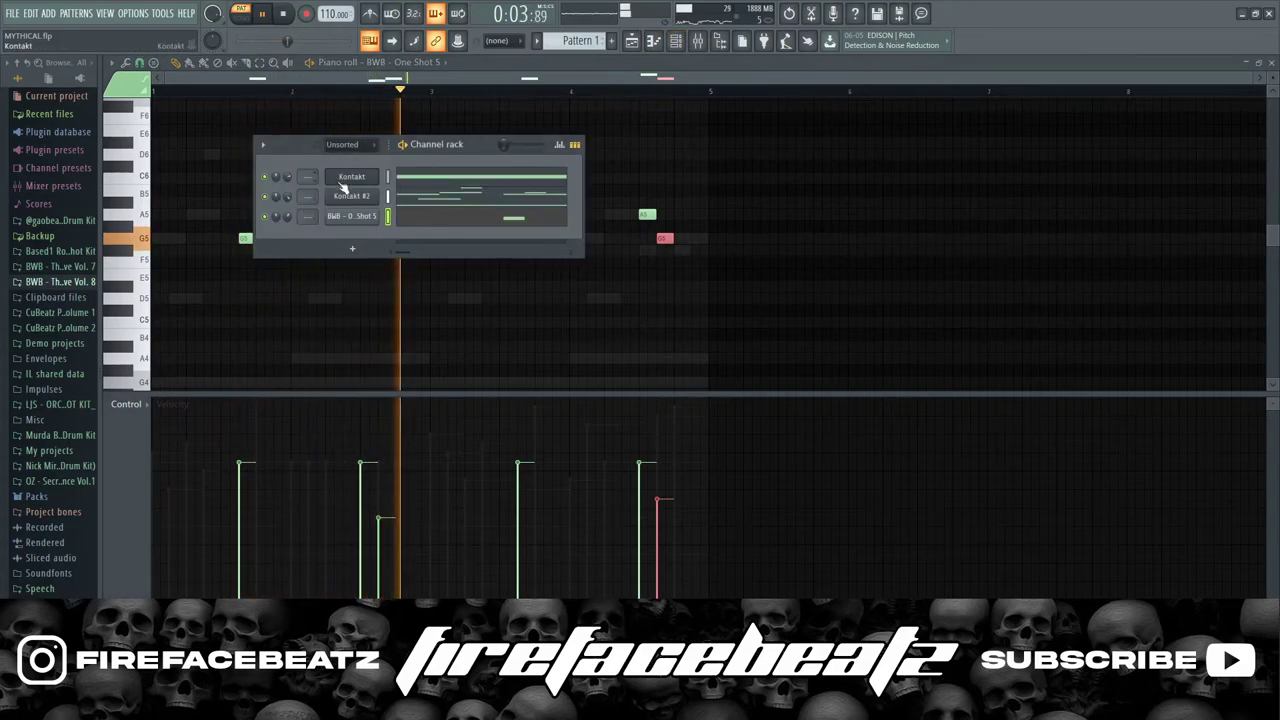
pyautogui.click(402, 64)
pyautogui.press('space')
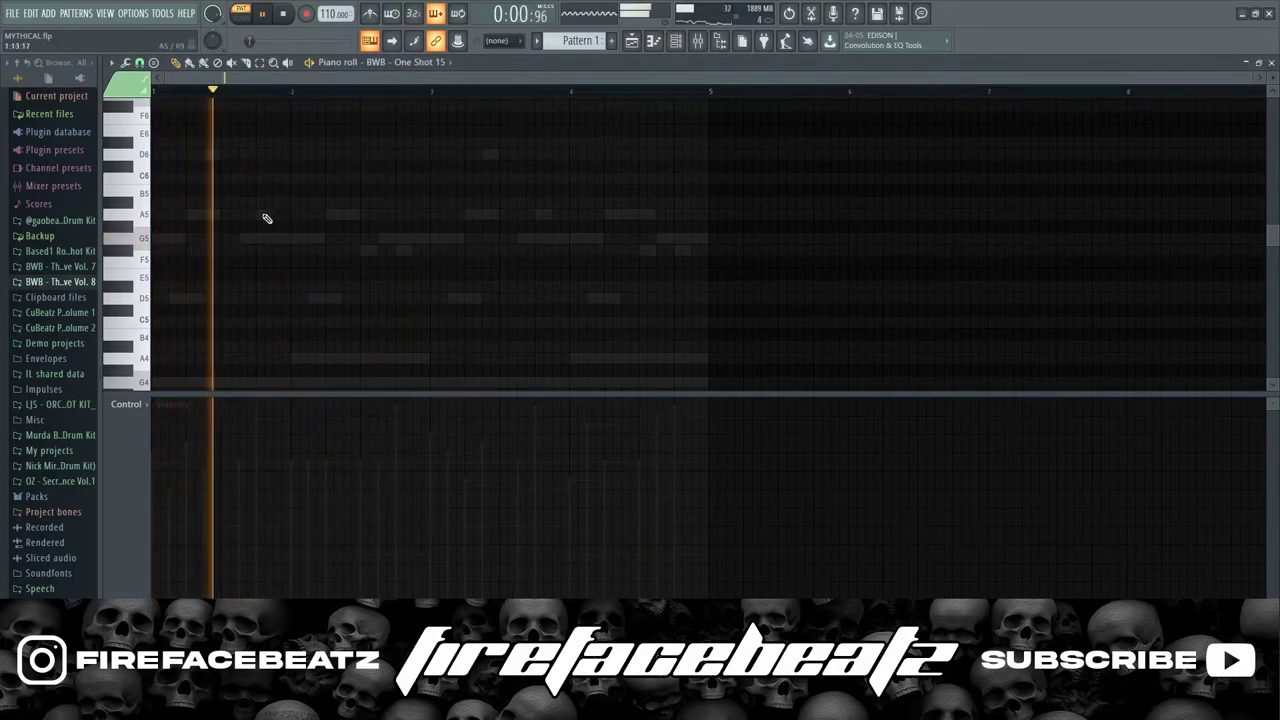
pyautogui.click(259, 213)
pyautogui.press('space')
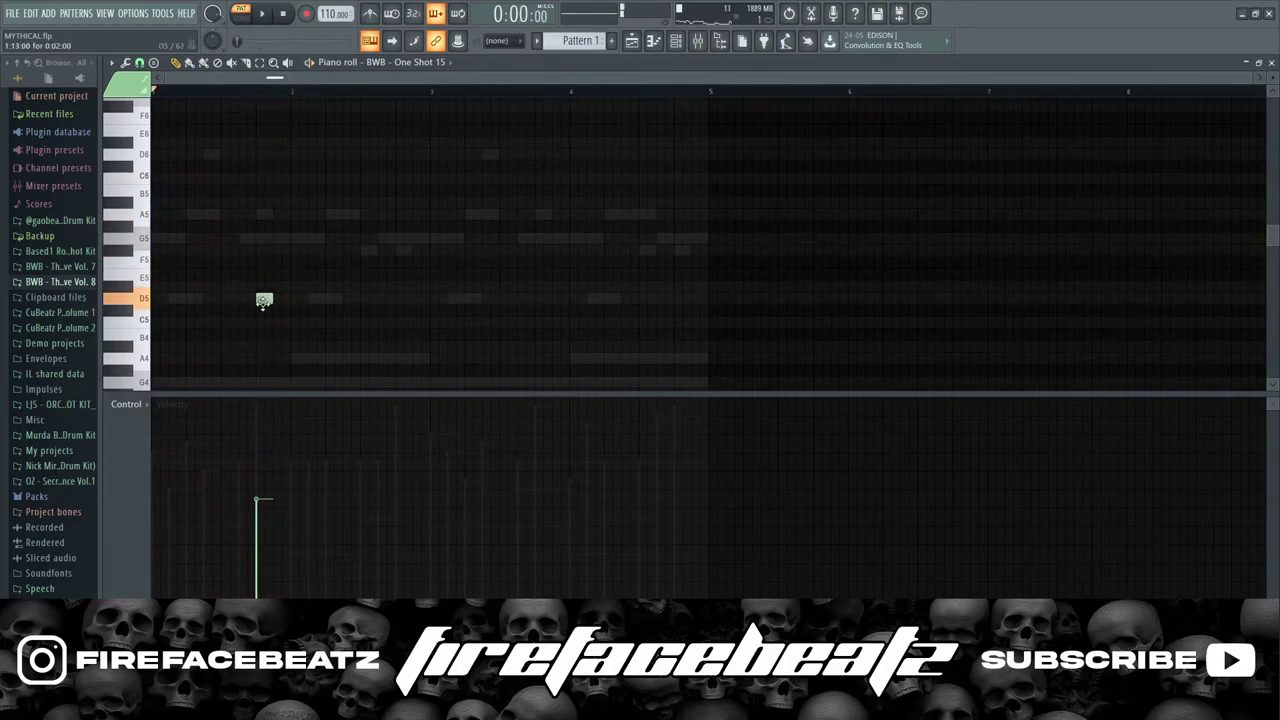
pyautogui.scroll(-1, 278, 310)
pyautogui.press('space')
pyautogui.moveTo(263, 287); pyautogui.dragTo(263, 325)
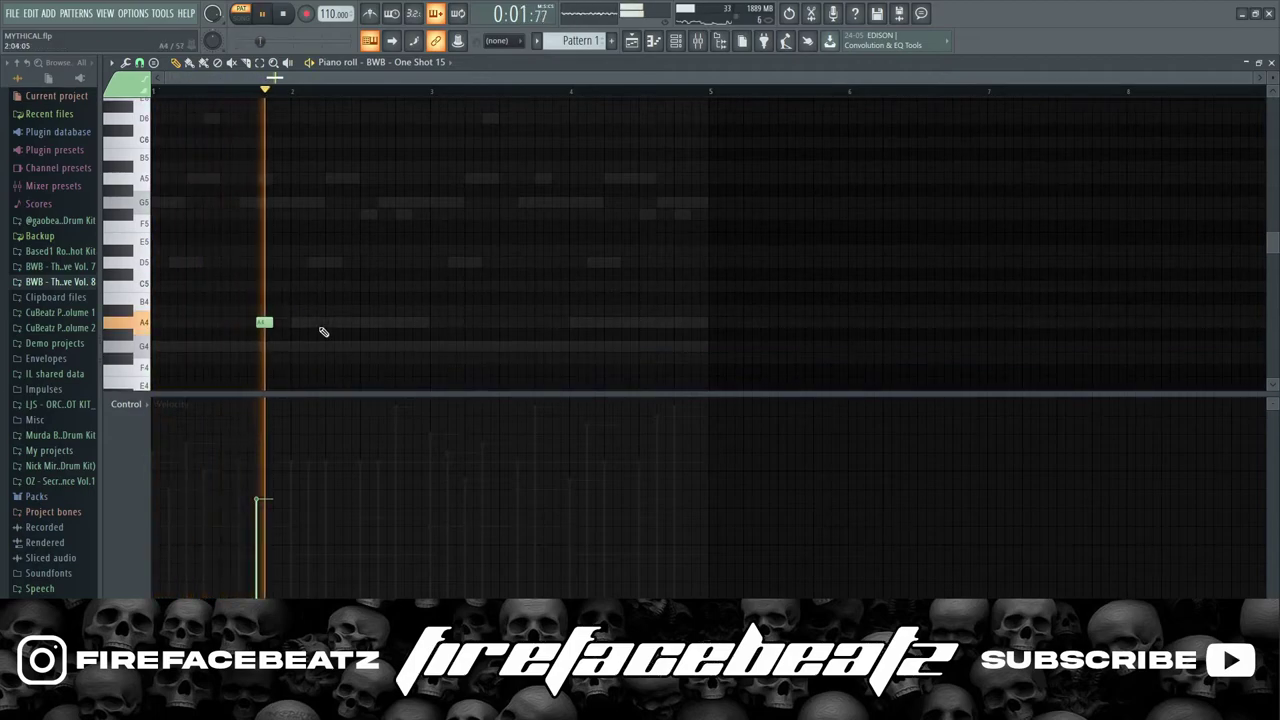
pyautogui.press('space')
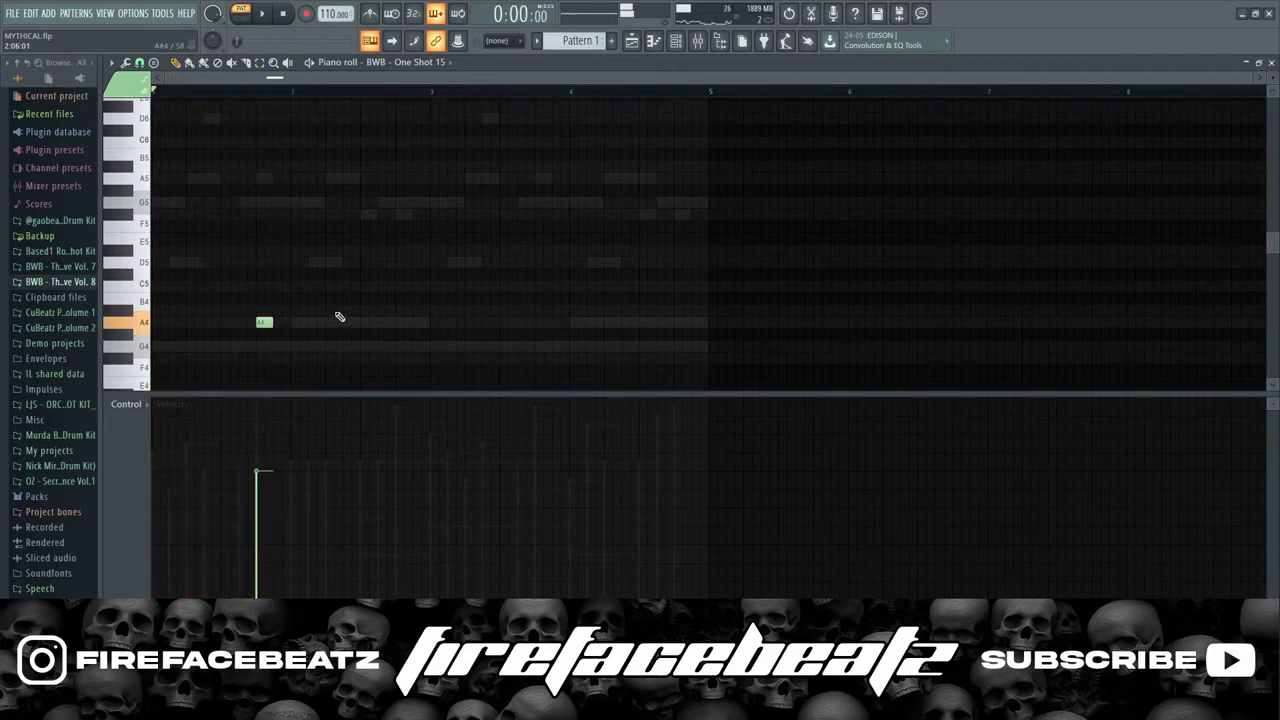
pyautogui.press('space')
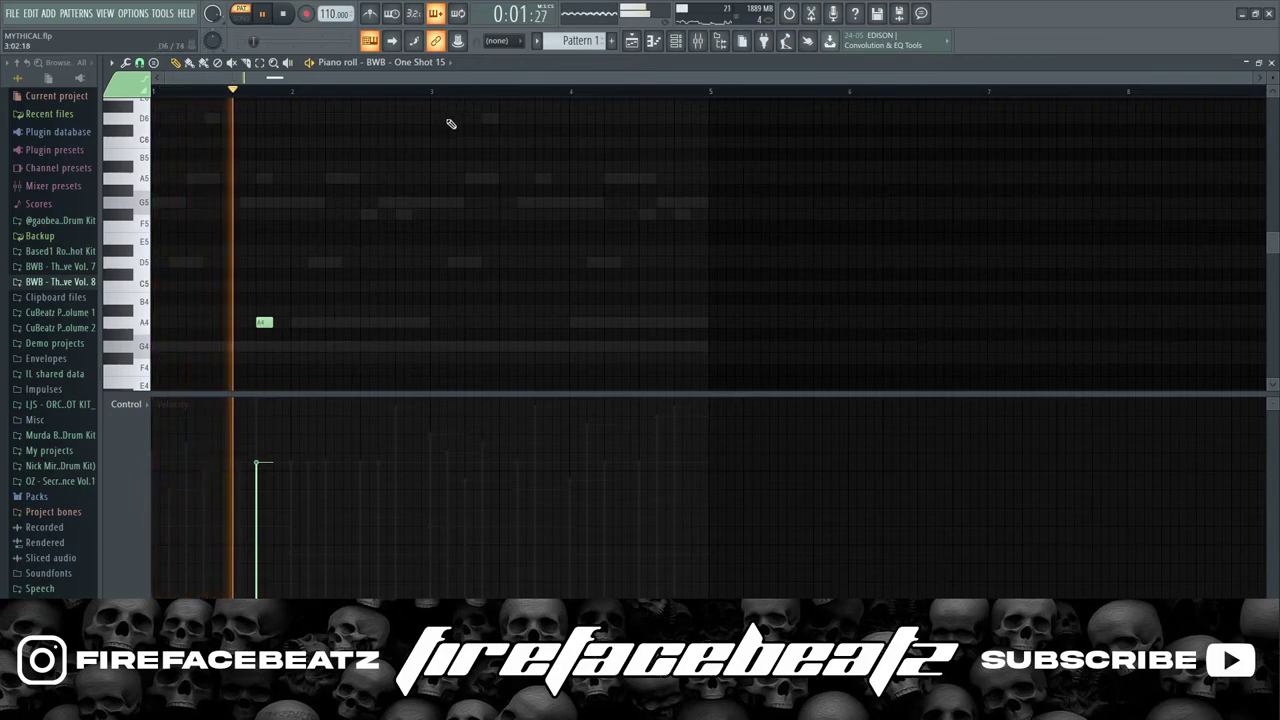
# Select bars 1 and 2 of the One Shot 15 part and duplicate them into bars 3 and 4.
pyautogui.moveTo(437, 92); pyautogui.dragTo(152, 95)
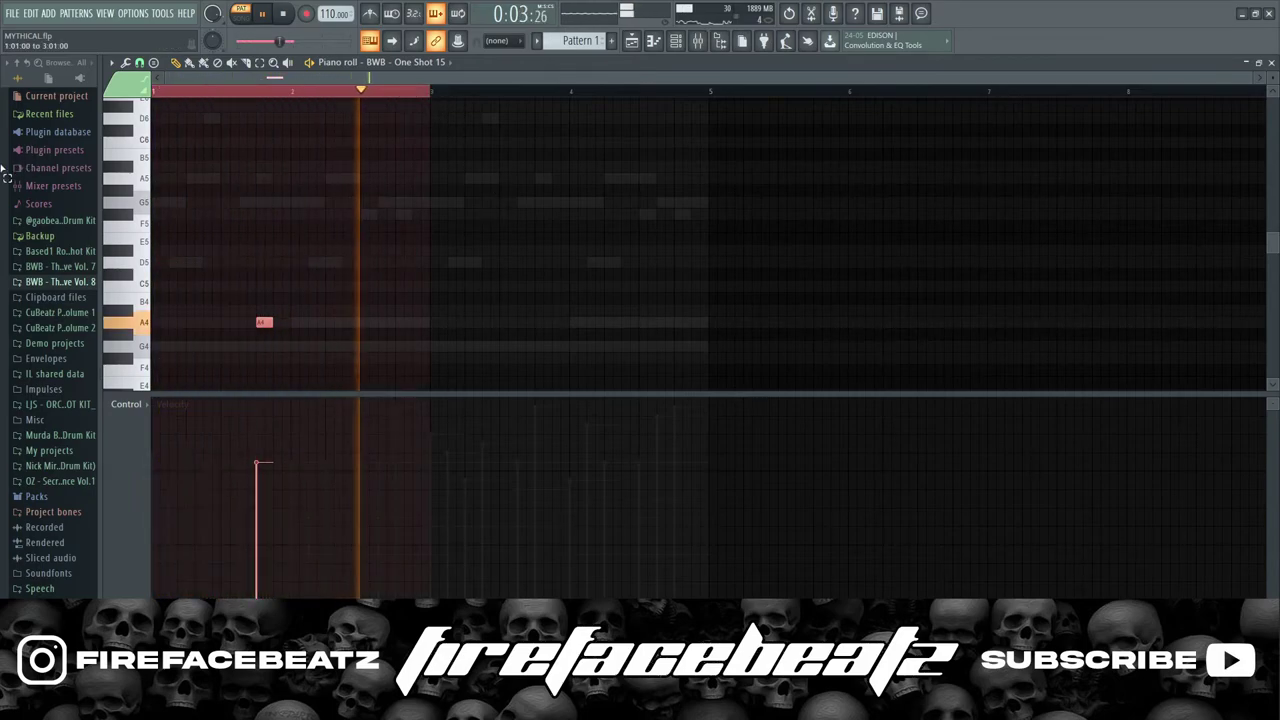
pyautogui.hotkey('ctrl', 'b')
pyautogui.click(323, 91)
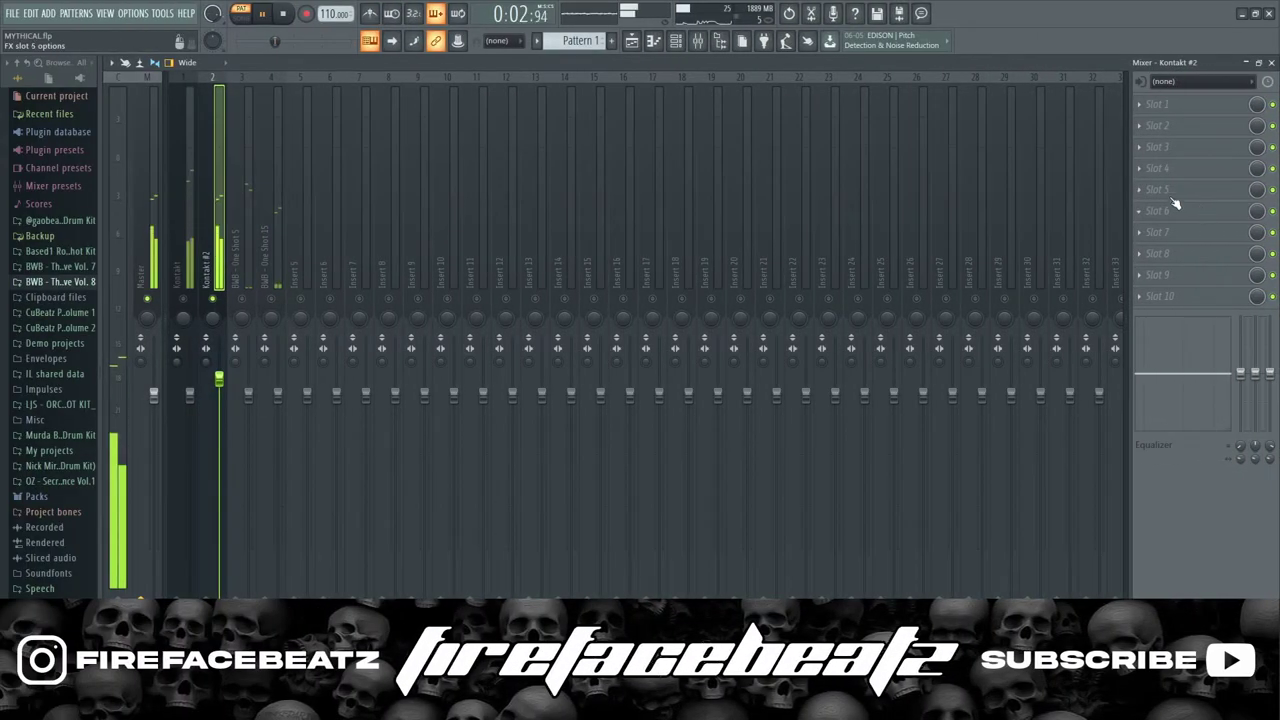
# Load ValhallaVintageVerb in effect slot 5 of the Kontakt #2 mixer track.
pyautogui.press('space')
pyautogui.click(1139, 190)
pyautogui.moveTo(1146, 206)
pyautogui.click(989, 291)
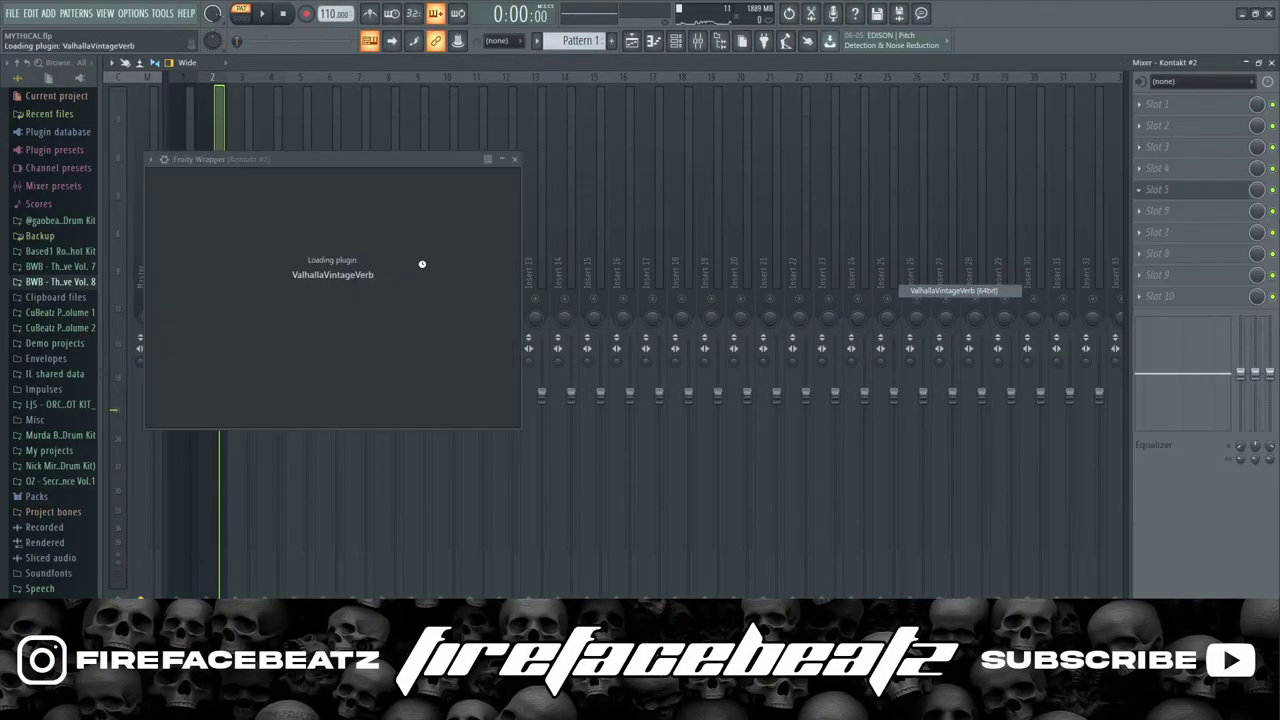
pyautogui.click(743, 401)
pyautogui.click(417, 402)
pyautogui.moveTo(523, 347); pyautogui.dragTo(530, 560)
pyautogui.moveTo(589, 347); pyautogui.dragTo(615, 566)
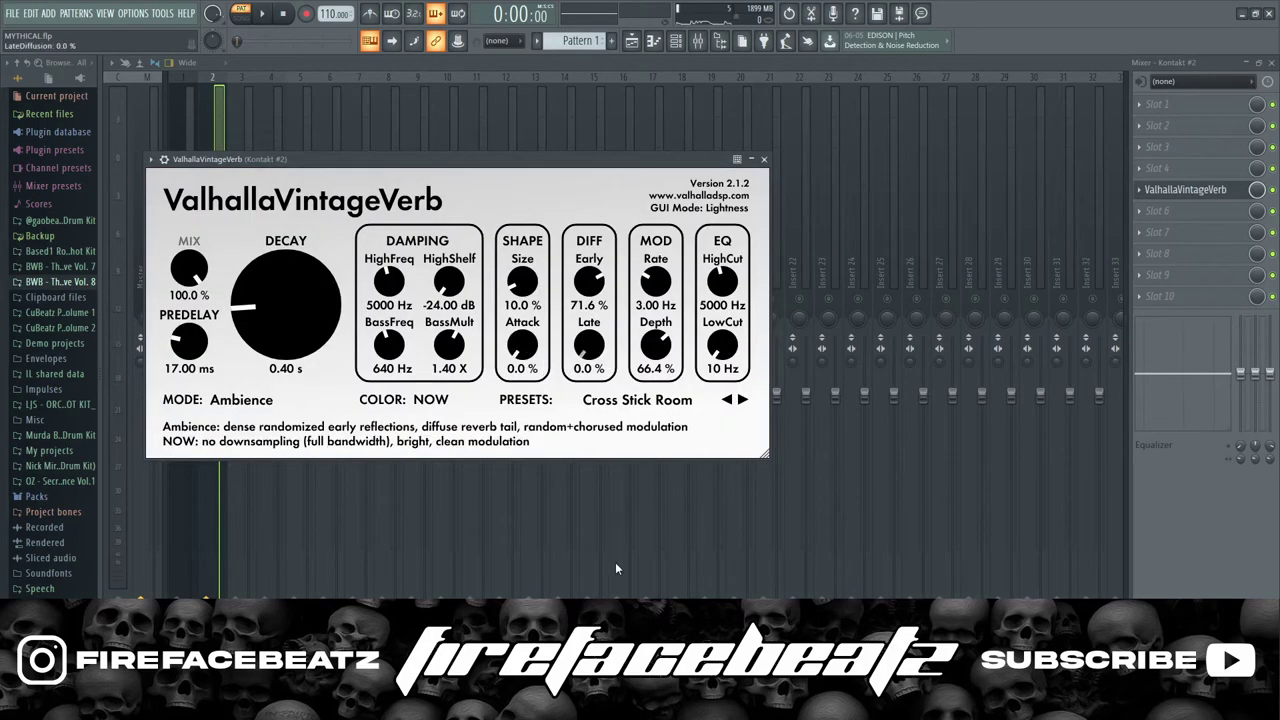
pyautogui.click(730, 398)
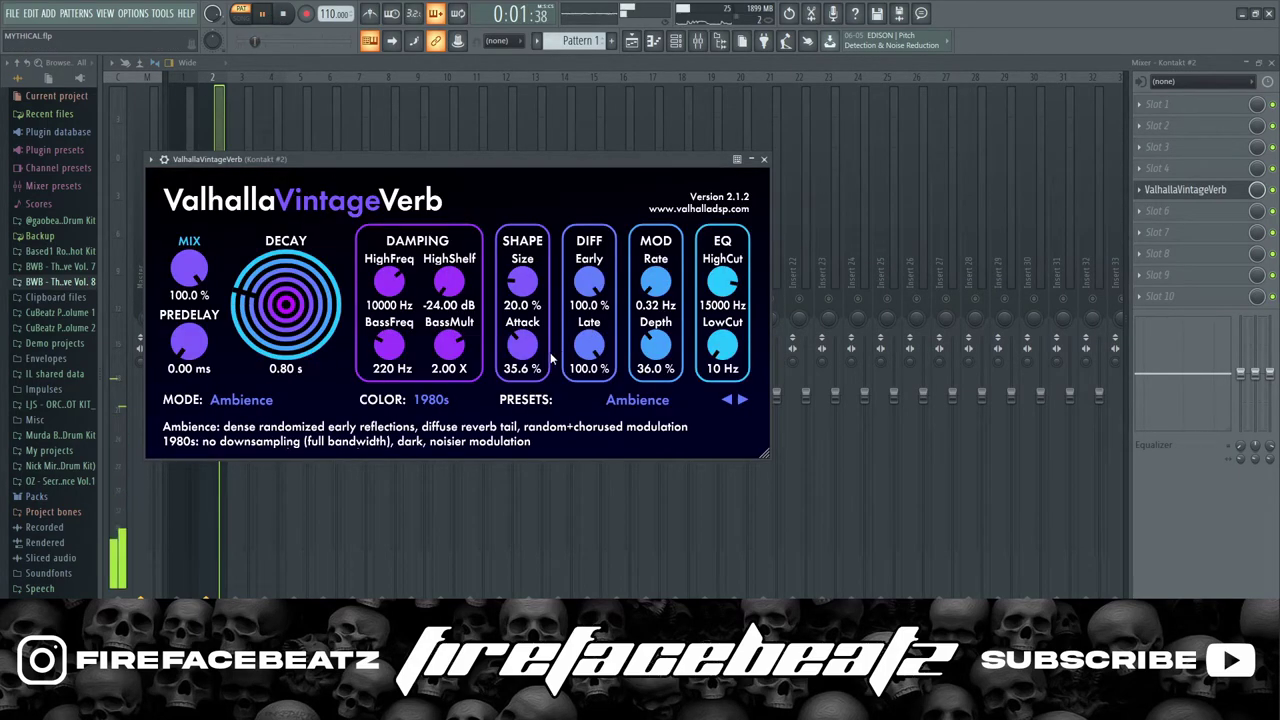
# Load the Bright Hall preset from the Halls group in ValhallaVintageVerb.
pyautogui.click(637, 399)
pyautogui.moveTo(600, 265)
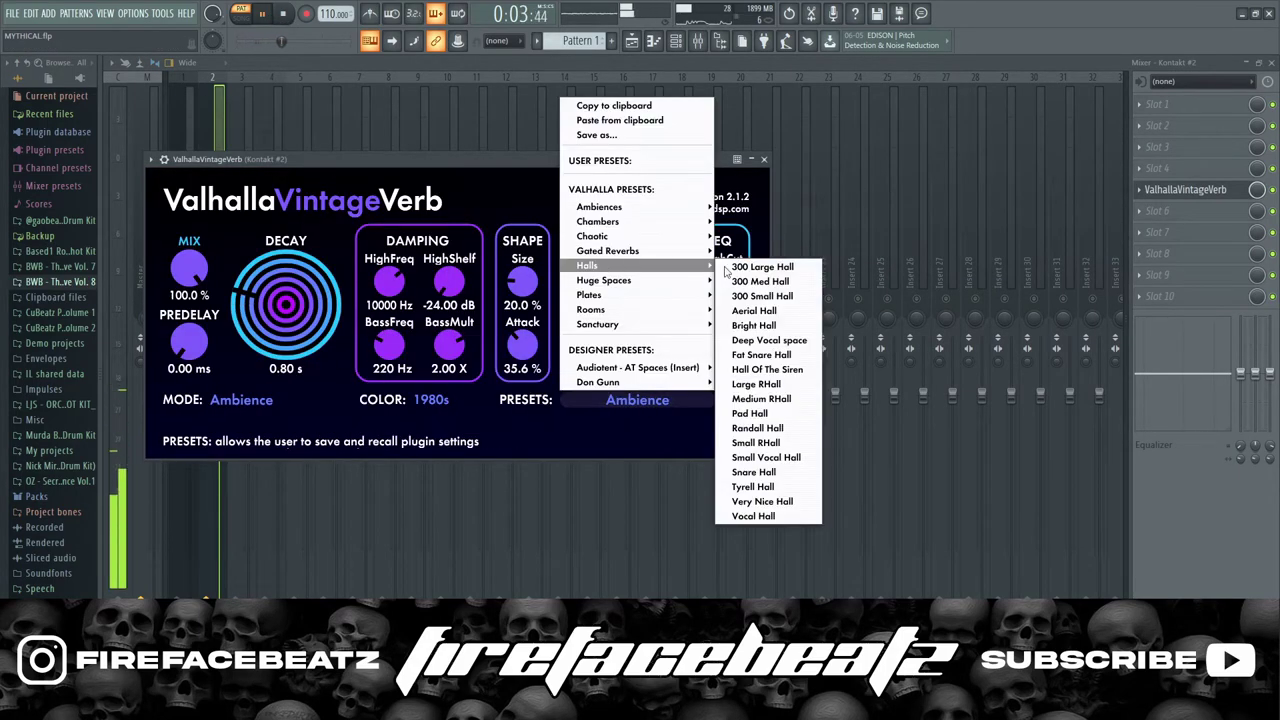
pyautogui.click(766, 326)
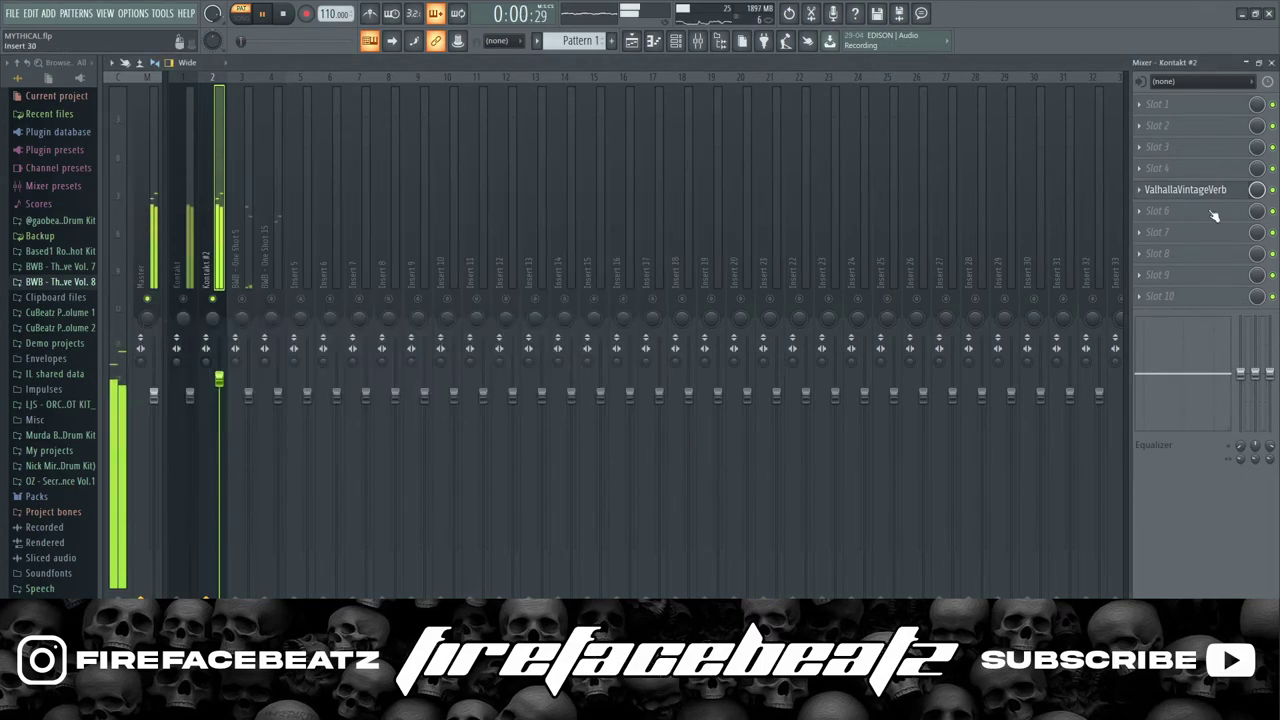
# Load Fruity Stereo Shaper in effect slot 9 of the Kontakt #2 track and close its window.
pyautogui.click(1140, 104)
pyautogui.click(1189, 294)
pyautogui.click(1140, 275)
pyautogui.moveTo(1150, 295)
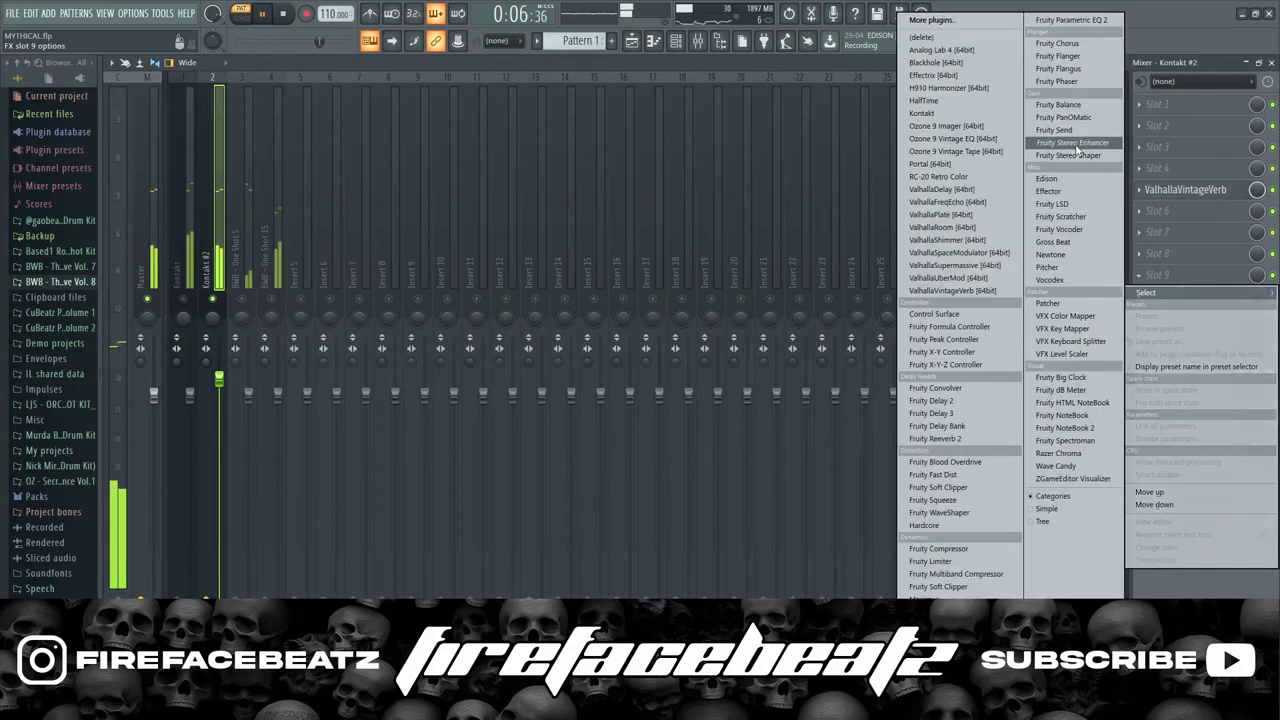
pyautogui.click(1077, 155)
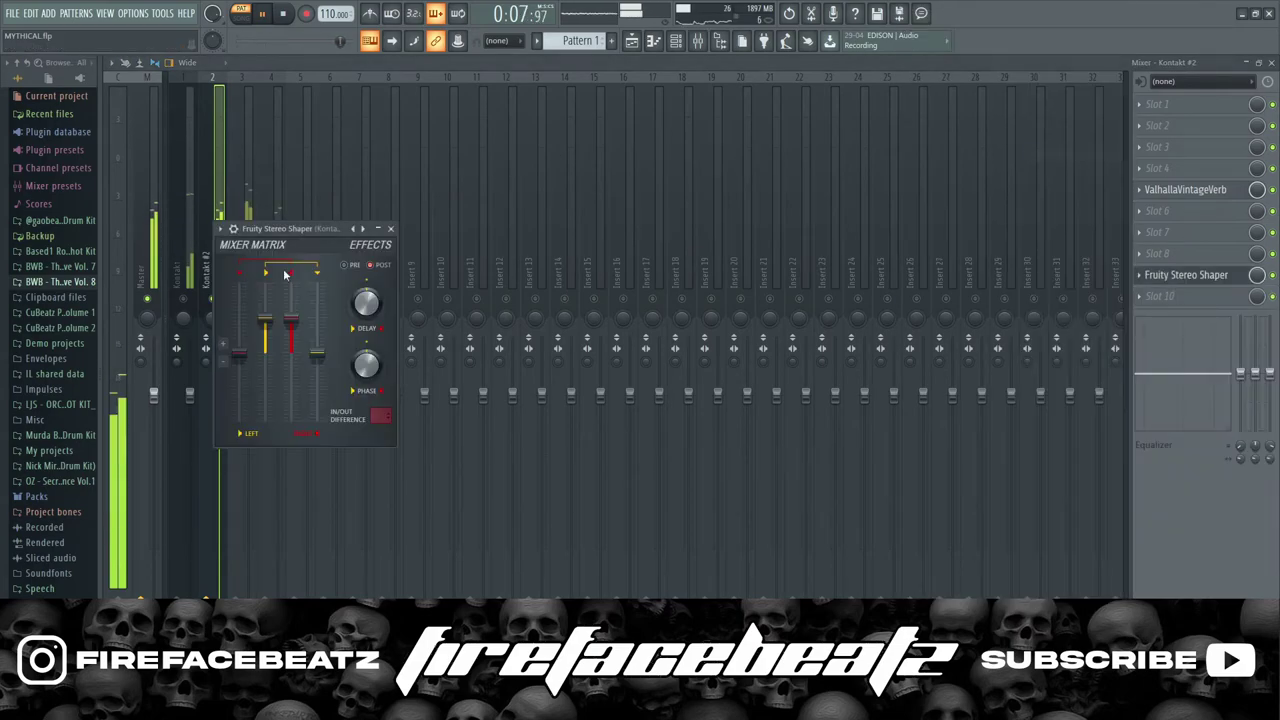
pyautogui.click(391, 229)
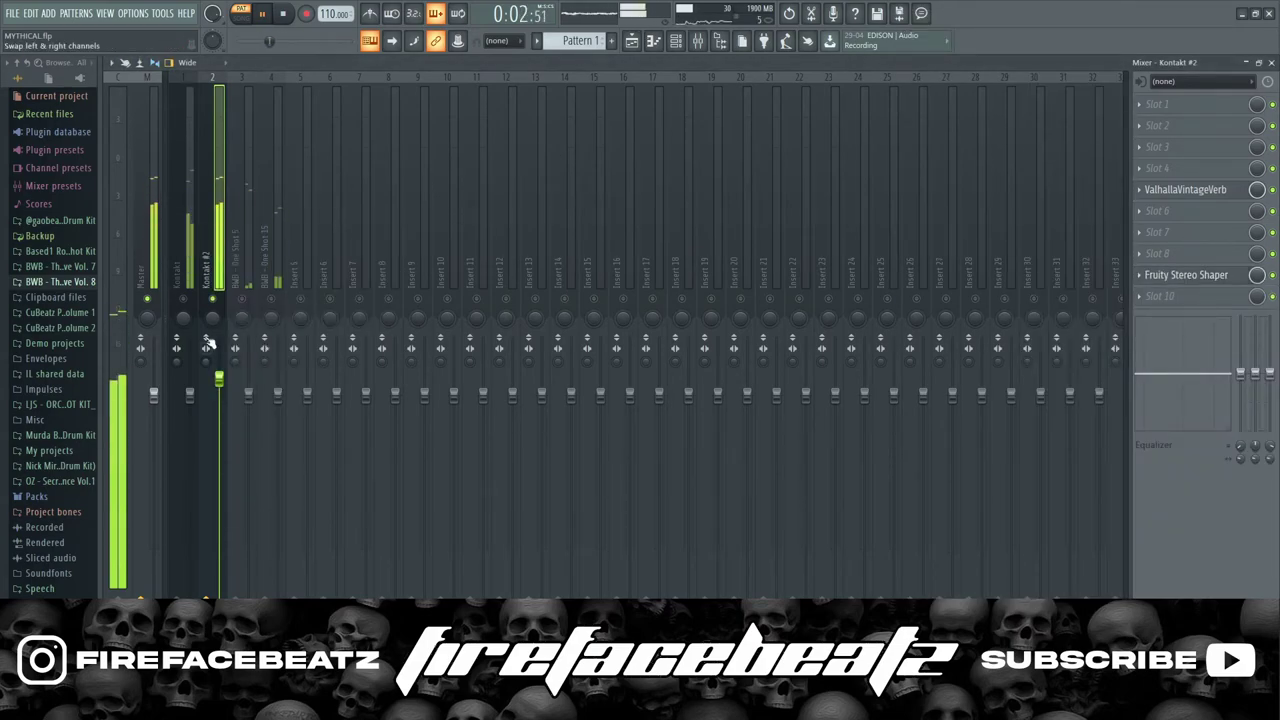
# Load RC-20 Retro Color in slot 3 of Kontakt #2, reduce its Noise and Magnitude, and enable Space at 11%.
pyautogui.click(1155, 145)
pyautogui.click(960, 177)
pyautogui.moveTo(167, 462); pyautogui.dragTo(167, 457)
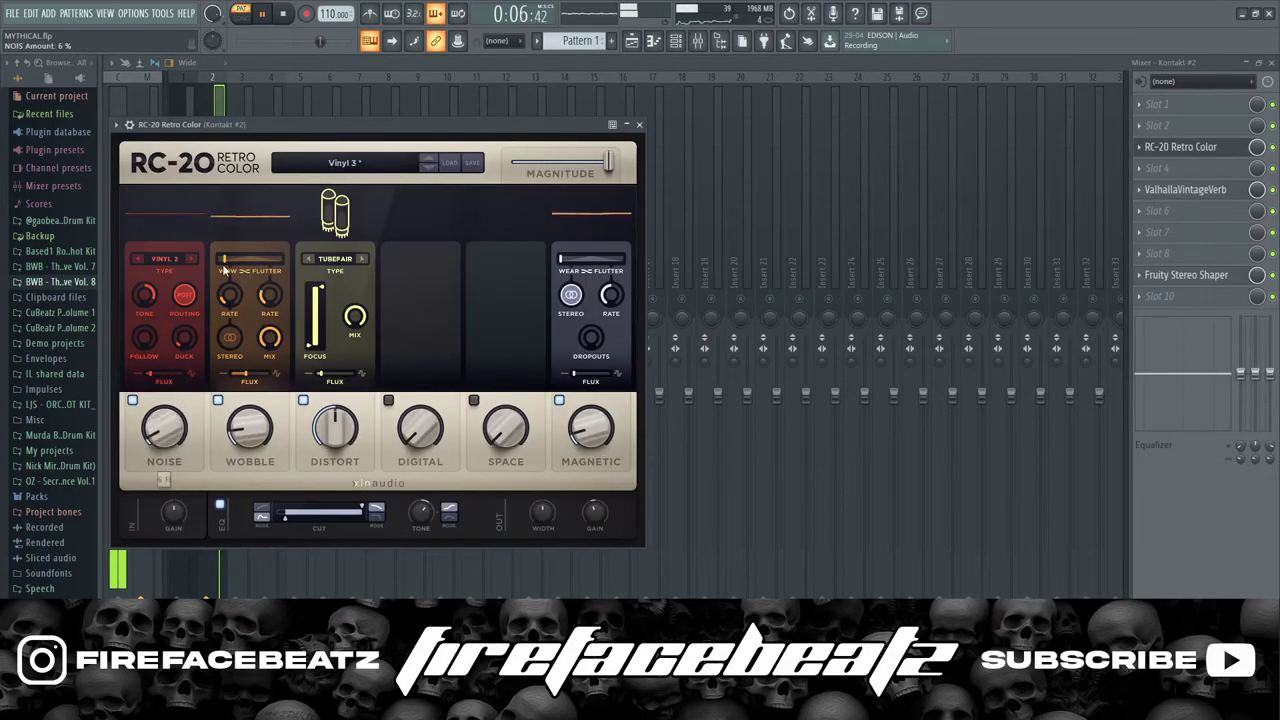
pyautogui.moveTo(607, 164); pyautogui.dragTo(586, 173)
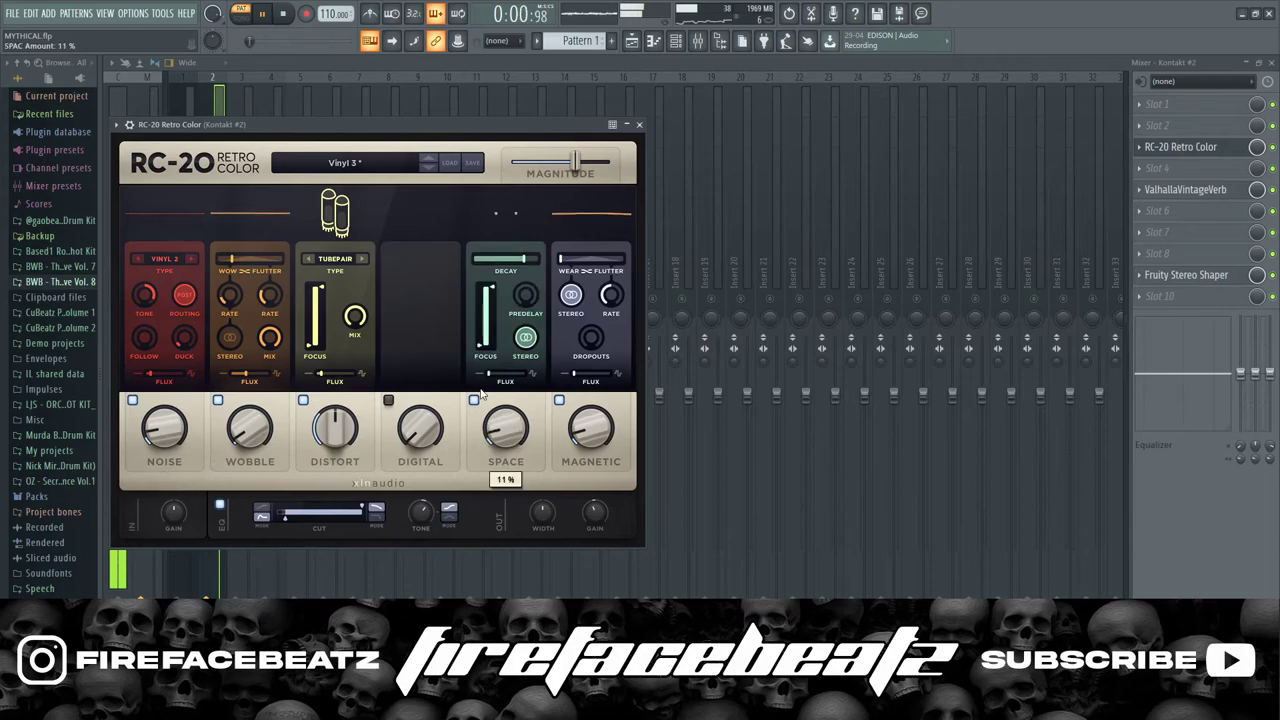
pyautogui.moveTo(160, 437); pyautogui.dragTo(153, 447)
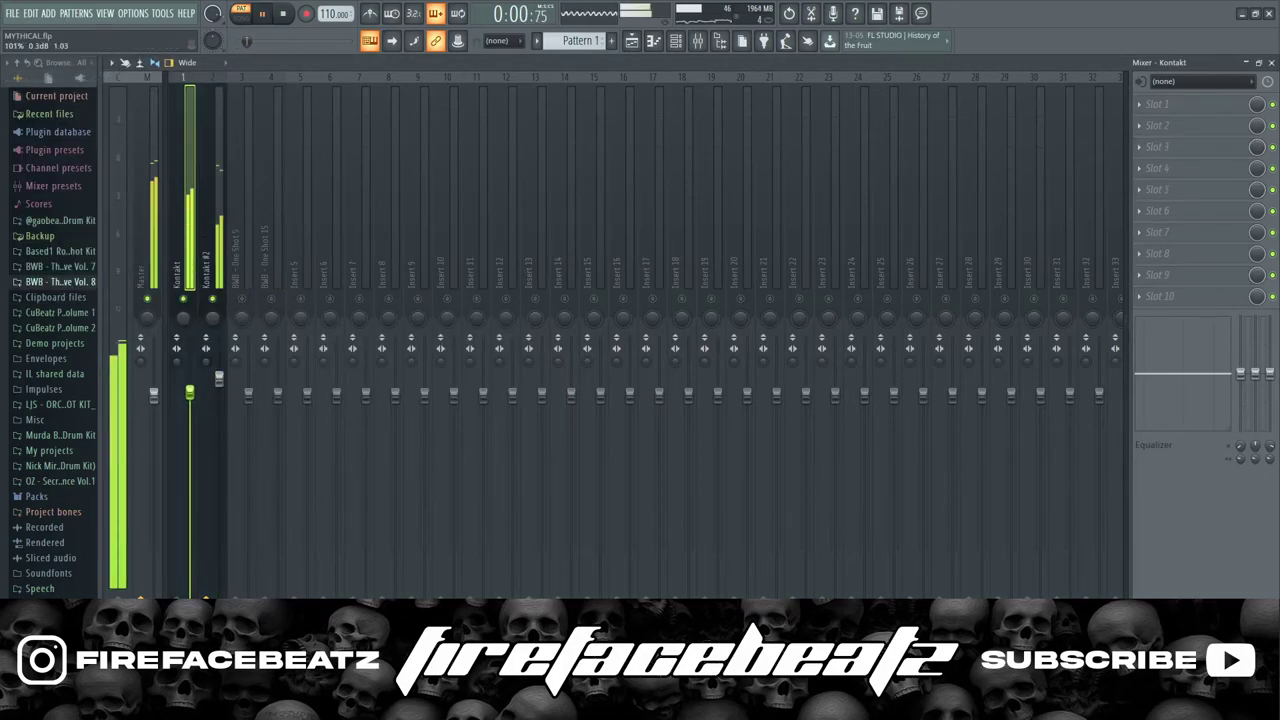
# Load Blackhole in effect slot 8 of the Kontakt track and choose a preset for it.
pyautogui.click(1195, 255)
pyautogui.click(935, 62)
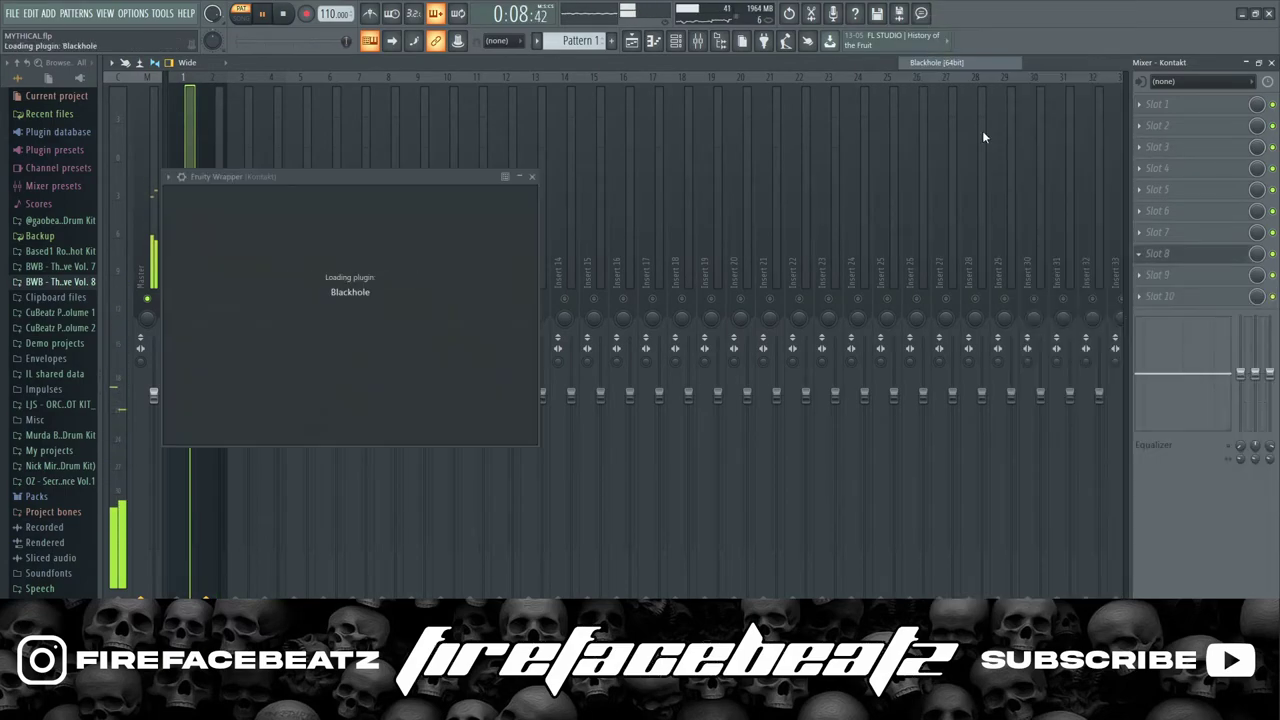
pyautogui.click(290, 198)
pyautogui.moveTo(372, 281)
pyautogui.click(449, 294)
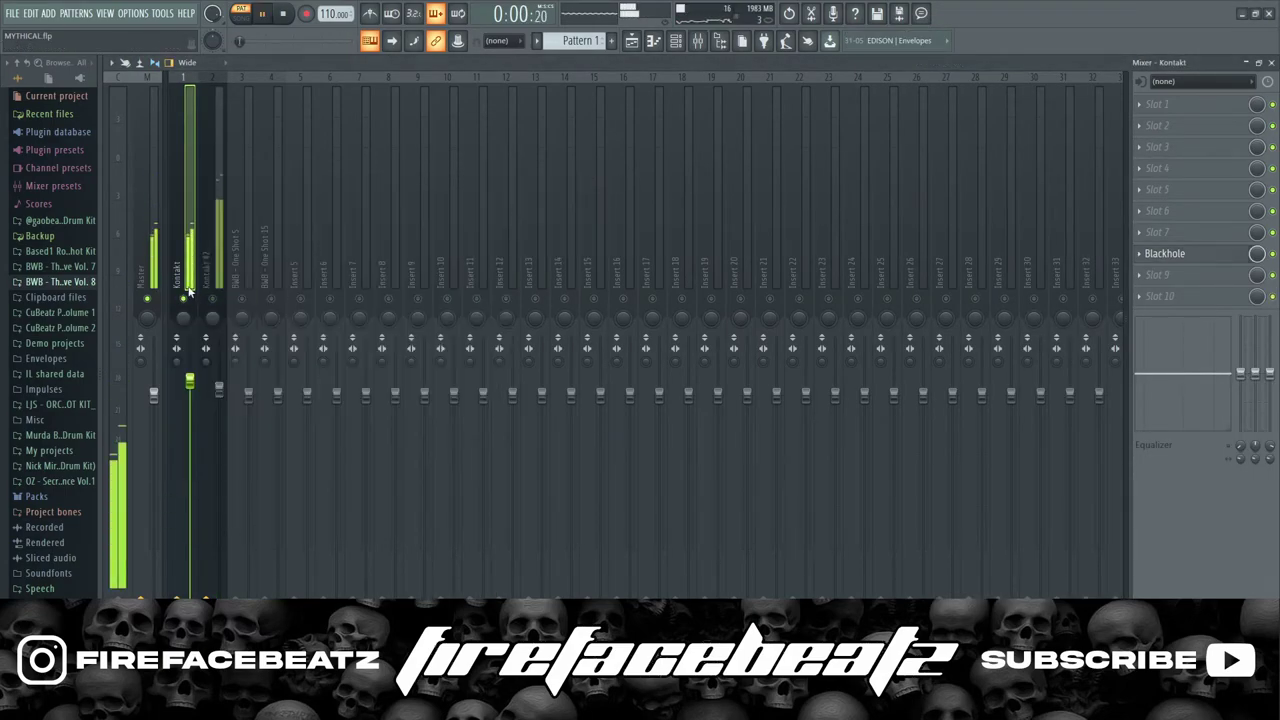
# Set Blackhole's mix to 15% and balance the Kontakt track's volume against the re-enabled Kontakt #2 track.
pyautogui.moveTo(190, 381); pyautogui.dragTo(190, 370)
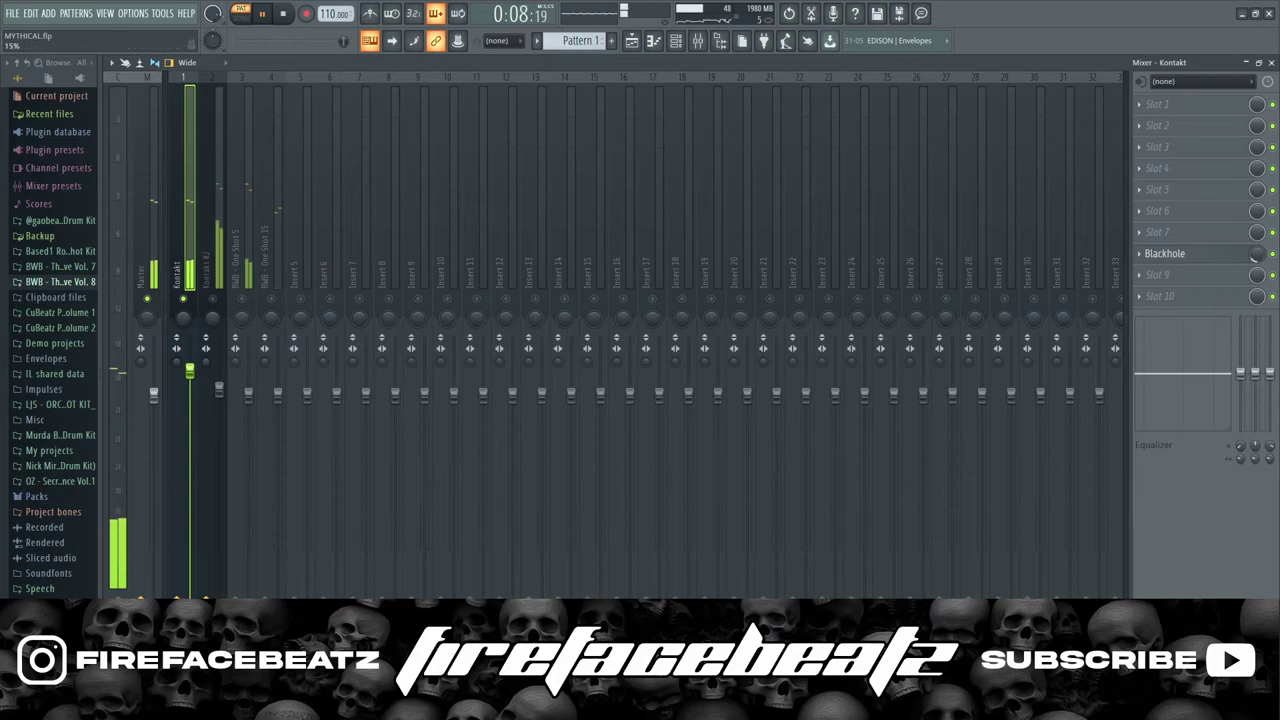
pyautogui.click(212, 299)
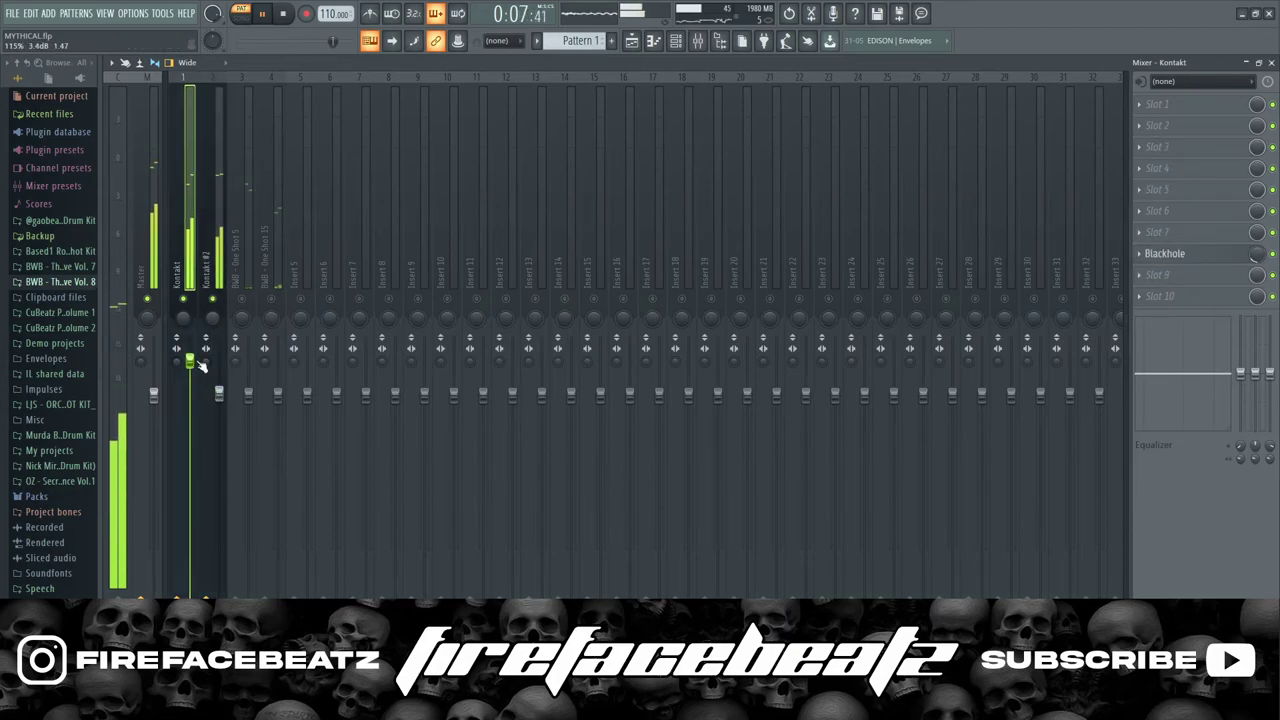
pyautogui.press('space')
pyautogui.press('space')
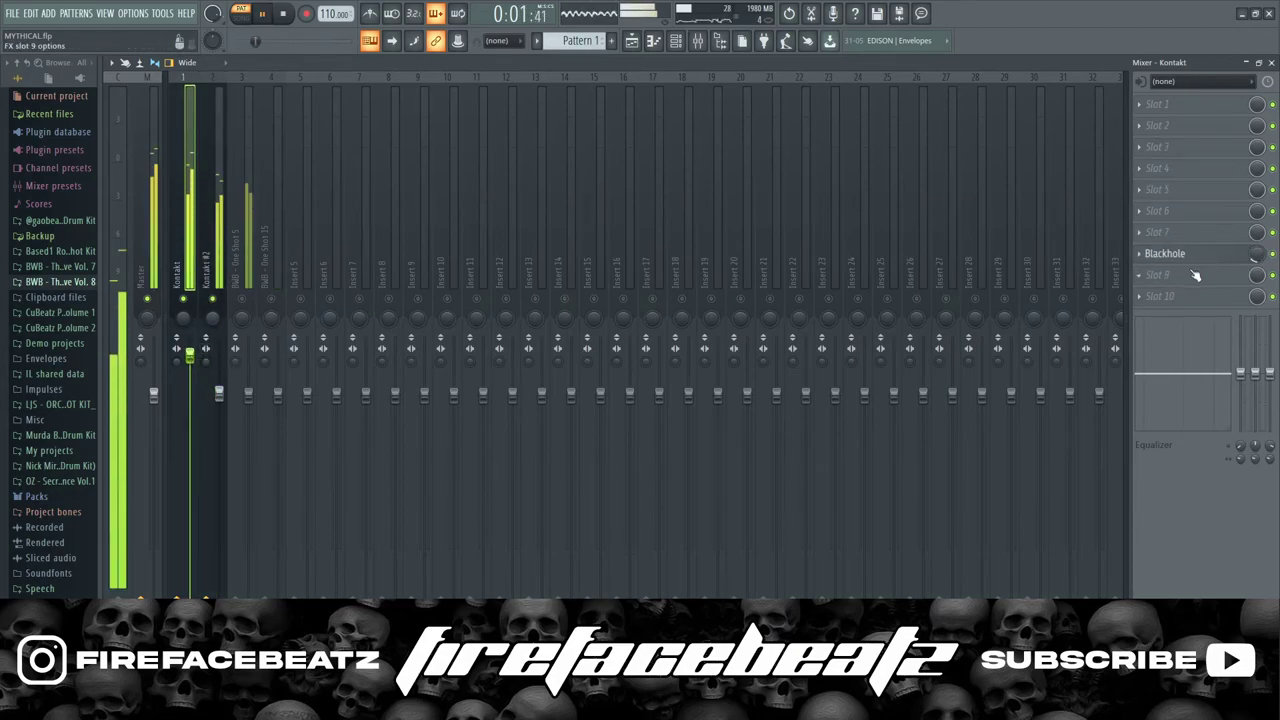
pyautogui.moveTo(190, 356); pyautogui.dragTo(192, 366)
# Load Fruity parametric EQ 2 with the 20Hz + 18kHz cut preset in slot 10 of Kontakt, raising the low cut and slightly lowering the high cut.
pyautogui.click(1139, 296)
pyautogui.click(1088, 22)
pyautogui.click(574, 212)
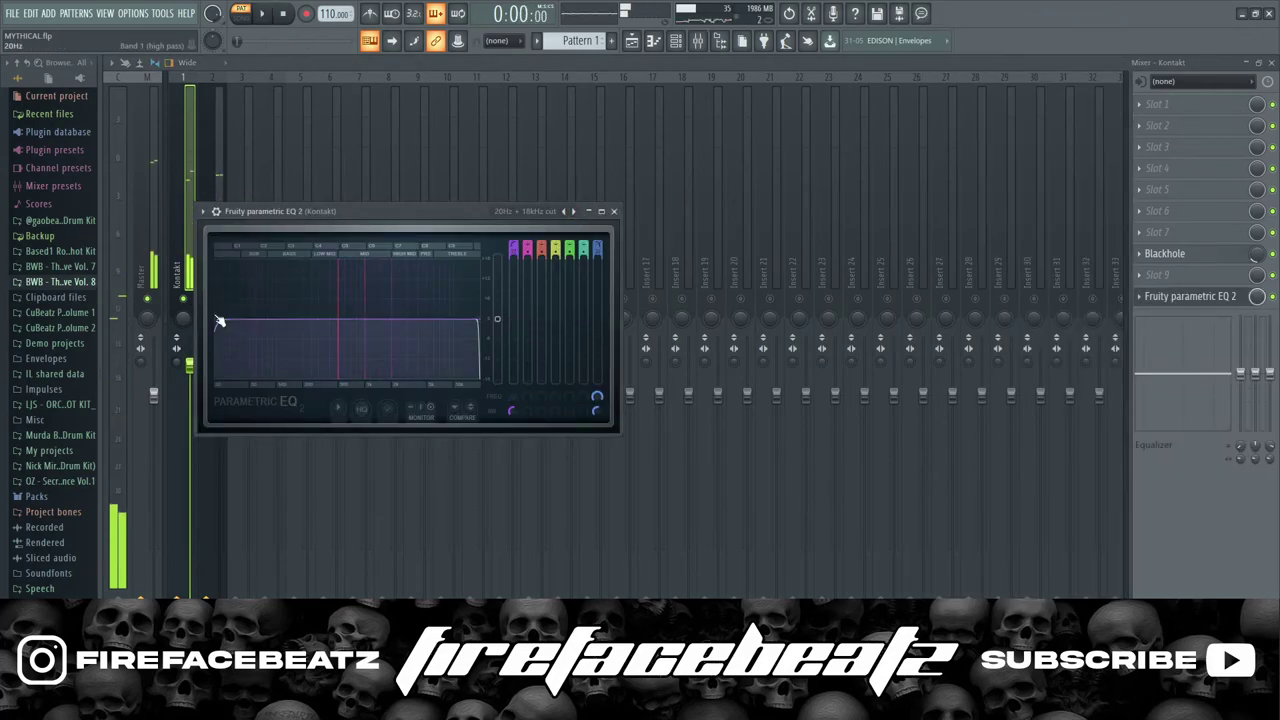
pyautogui.moveTo(217, 320); pyautogui.dragTo(309, 319)
pyautogui.moveTo(477, 319); pyautogui.dragTo(473, 319)
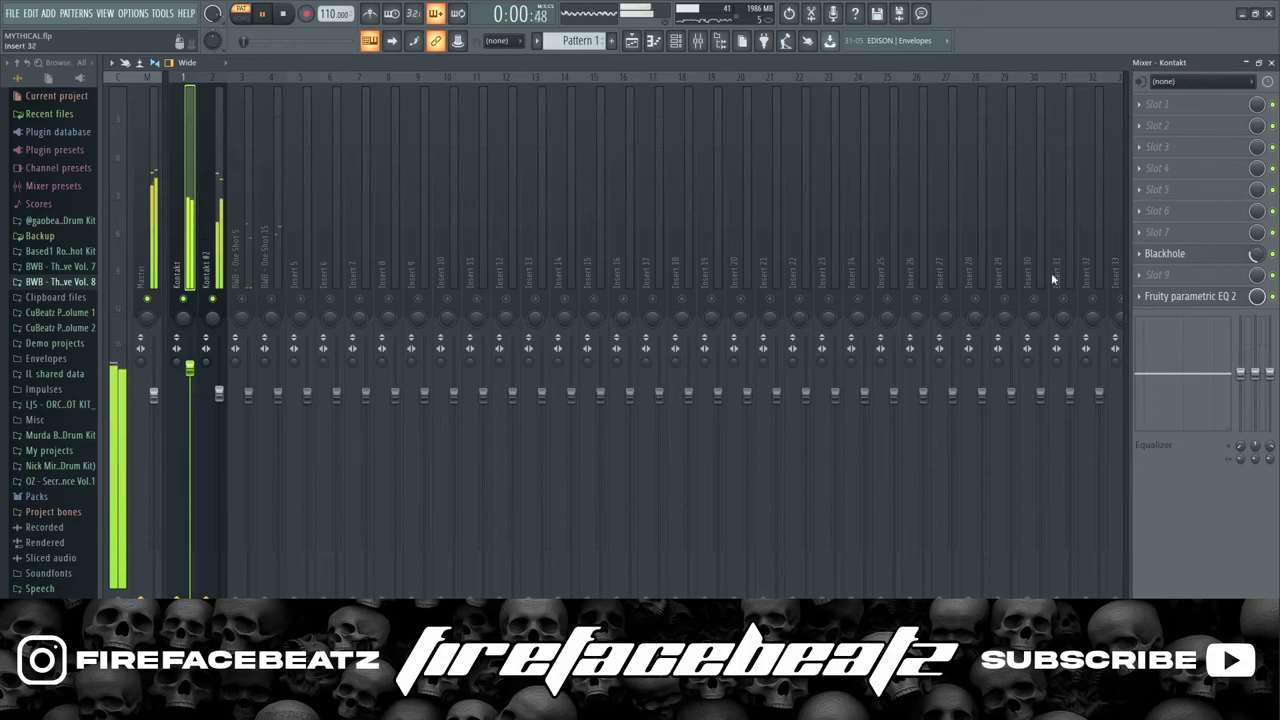
# Unmute the two one-shot mixer tracks and load ValhallaVintageVerb in slot 9 of BWB - One Shot 5.
pyautogui.click(242, 299)
pyautogui.click(271, 299)
pyautogui.click(248, 240)
pyautogui.click(1139, 275)
pyautogui.click(939, 289)
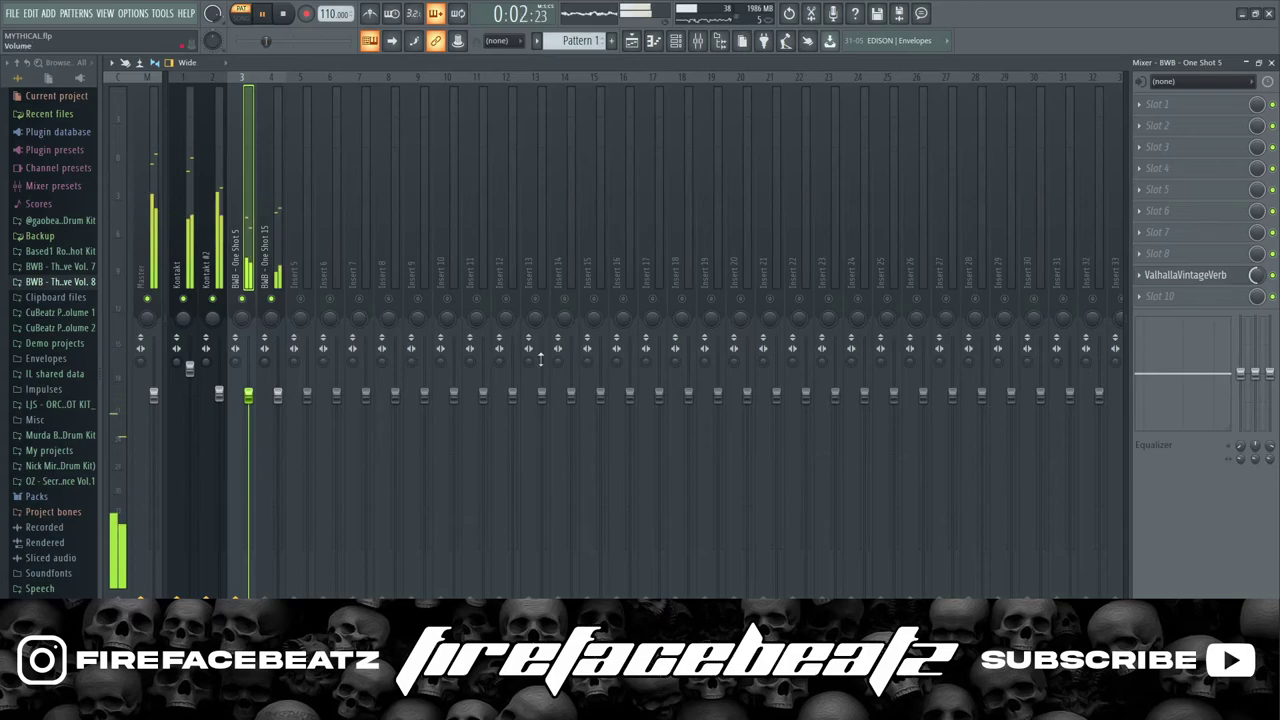
# Reduce the reverb mix on BWB - One Shot 5 and raise both one-shot tracks, with One Shot 5 at about 110%.
pyautogui.moveTo(248, 393); pyautogui.dragTo(281, 370)
pyautogui.click(247, 265)
pyautogui.moveTo(1257, 275); pyautogui.dragTo(1257, 340)
pyautogui.moveTo(277, 364); pyautogui.dragTo(250, 376)
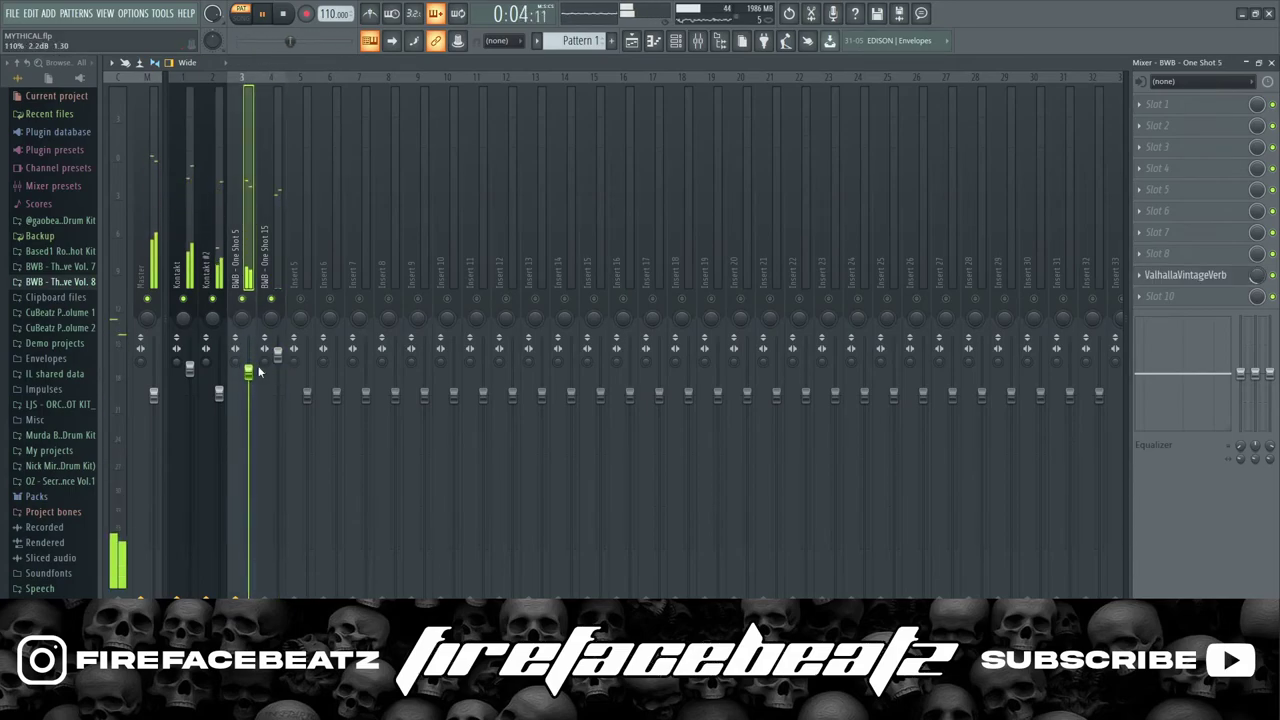